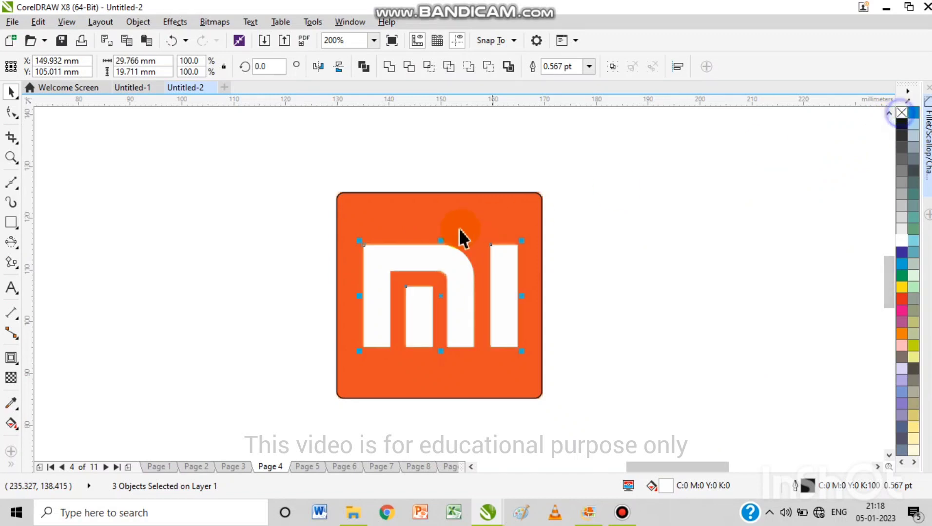
Step: Fill the rounded square behind the MI letters with orange (C0 M60 Y100 K0) and remove its outline
{"action": "left_click", "coordinate": [439, 234]}
{"action": "left_click", "coordinate": [902, 335]}
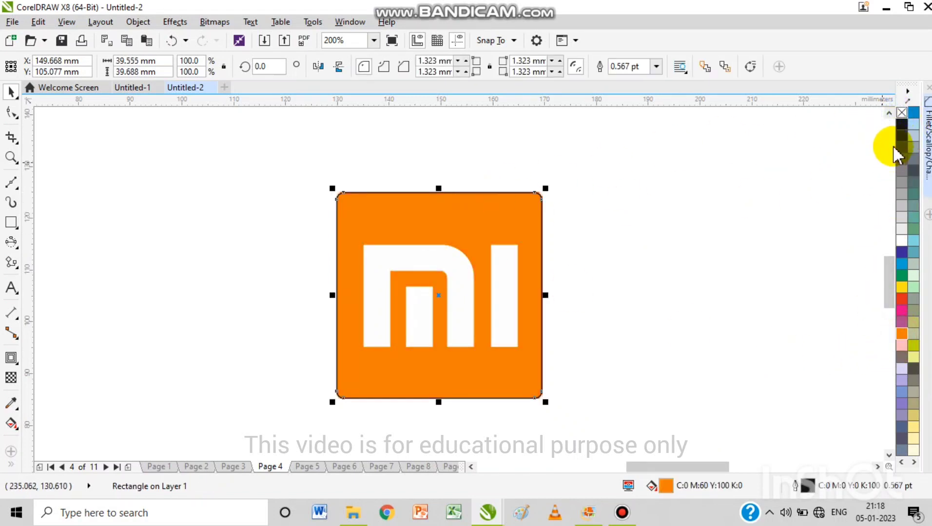
{"action": "right_click", "coordinate": [902, 113]}
Step: Select the four traced MI logo objects together and move them beside the reference image
{"action": "left_click_drag", "start_coordinate": [267, 232], "coordinate": [568, 385]}
{"action": "left_click", "coordinate": [497, 387], "text": "shift"}
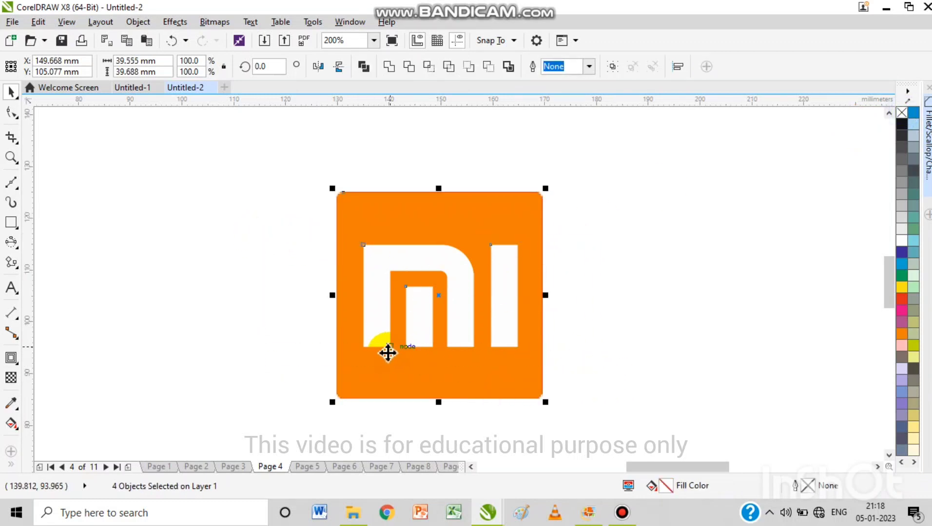
{"action": "scroll", "coordinate": [388, 352], "scroll_direction": "down", "scroll_amount": 2}
{"action": "left_click_drag", "start_coordinate": [390, 358], "coordinate": [511, 369]}
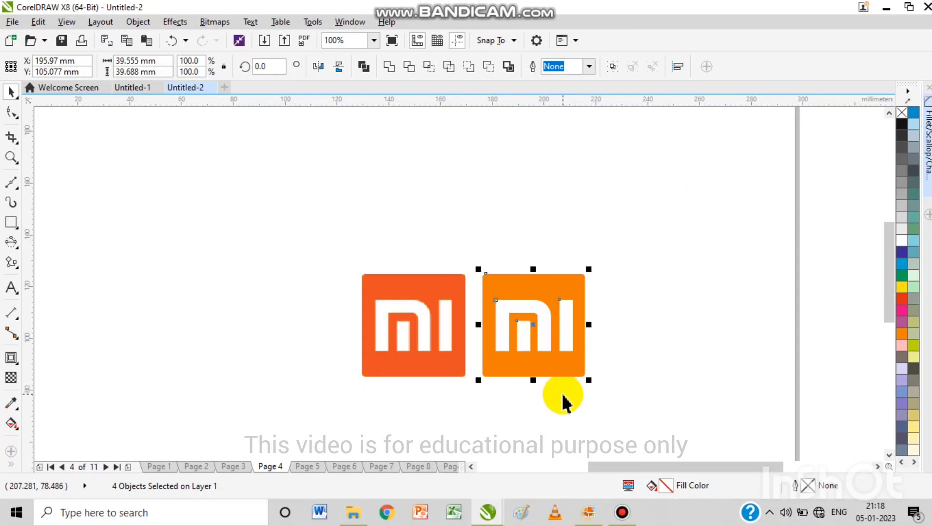
{"action": "left_click", "coordinate": [558, 398]}
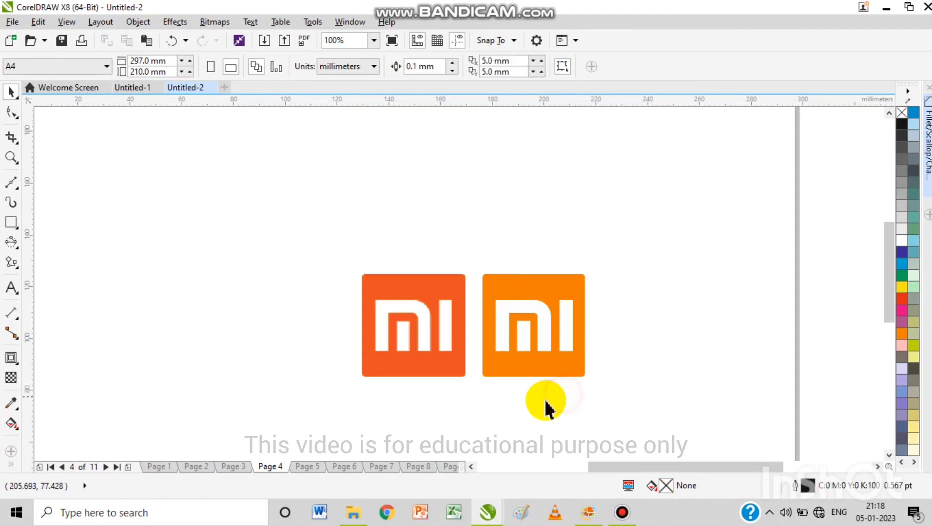
Step: Sample the reference logo's orange-red with the Color Eyedropper and apply it to the traced logo's rounded square
{"action": "left_click", "coordinate": [561, 370]}
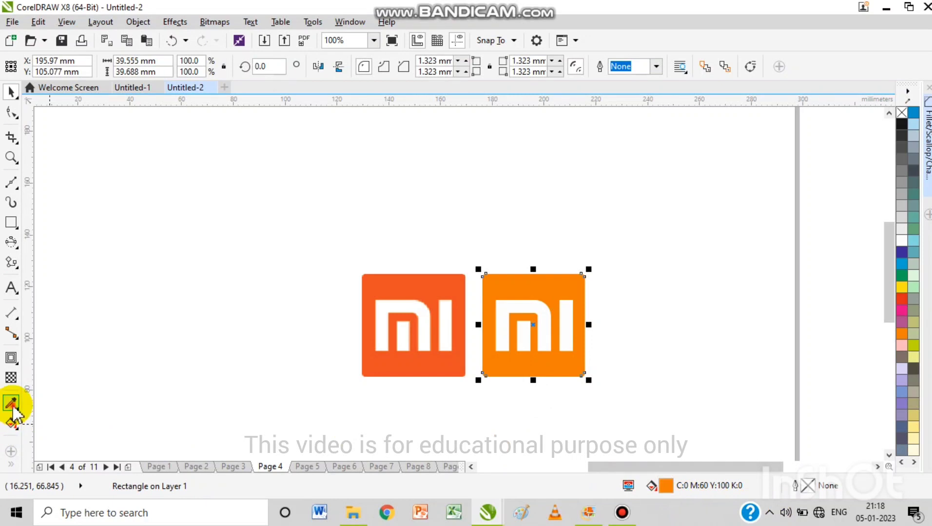
{"action": "left_click", "coordinate": [416, 358]}
{"action": "left_click", "coordinate": [530, 363]}
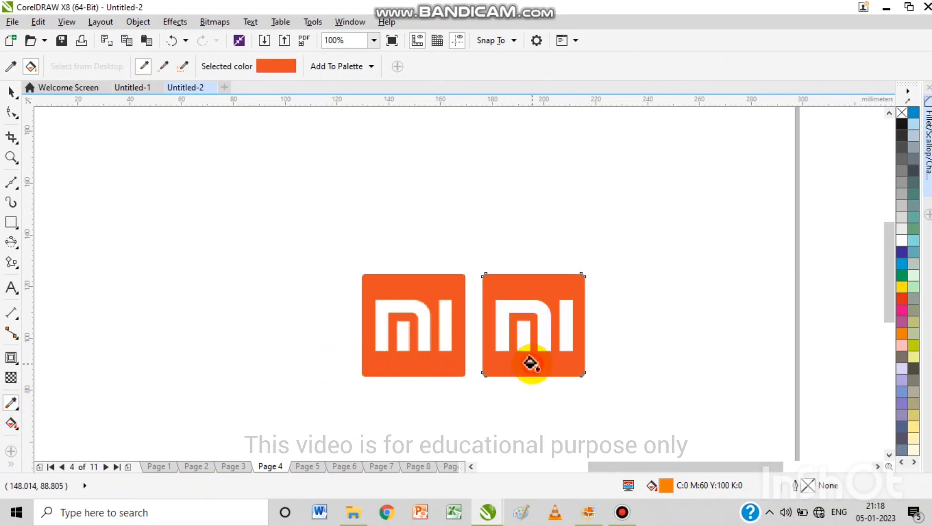
{"action": "left_click", "coordinate": [14, 93]}
{"action": "left_click", "coordinate": [501, 233]}
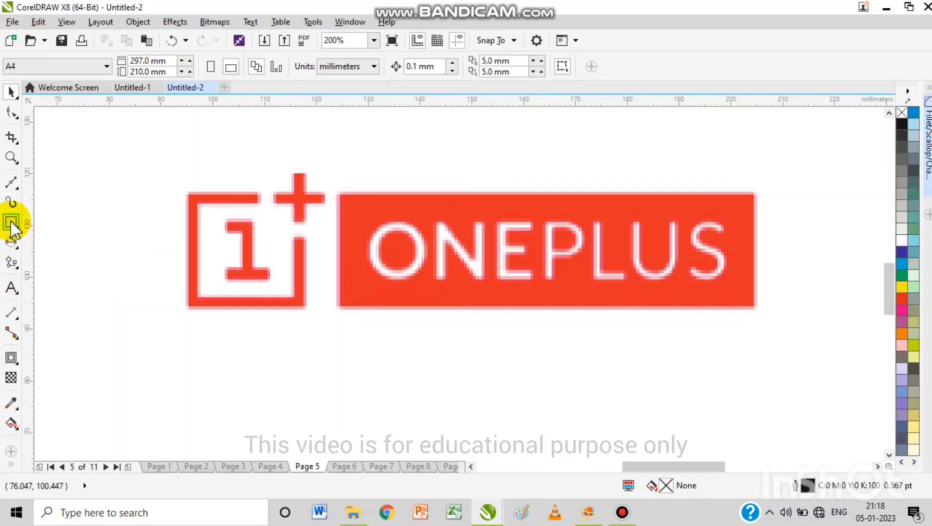
Step: Trace the page 5 logo with a rectangle about 80 × 21 mm over the banner and one about 20.5 × 20 mm over the square frame
{"action": "left_click", "coordinate": [12, 223]}
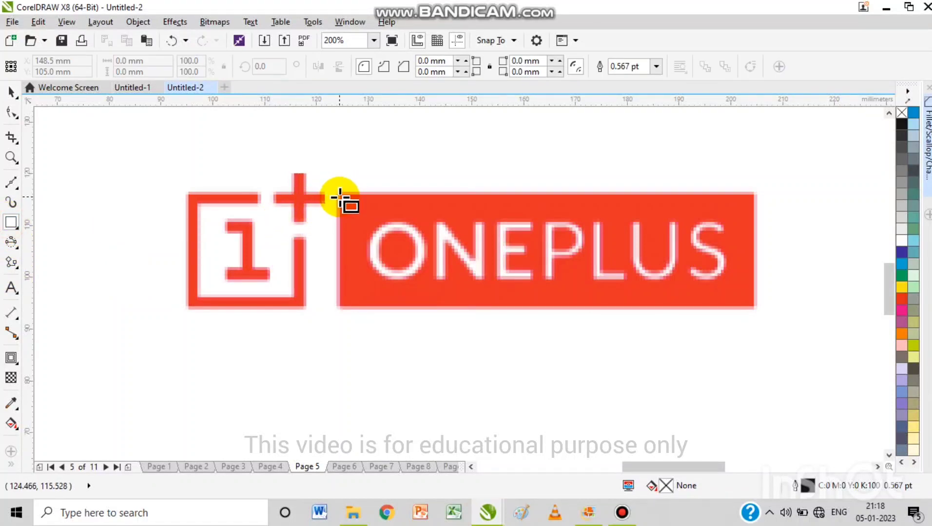
{"action": "left_click_drag", "start_coordinate": [340, 197], "coordinate": [753, 308]}
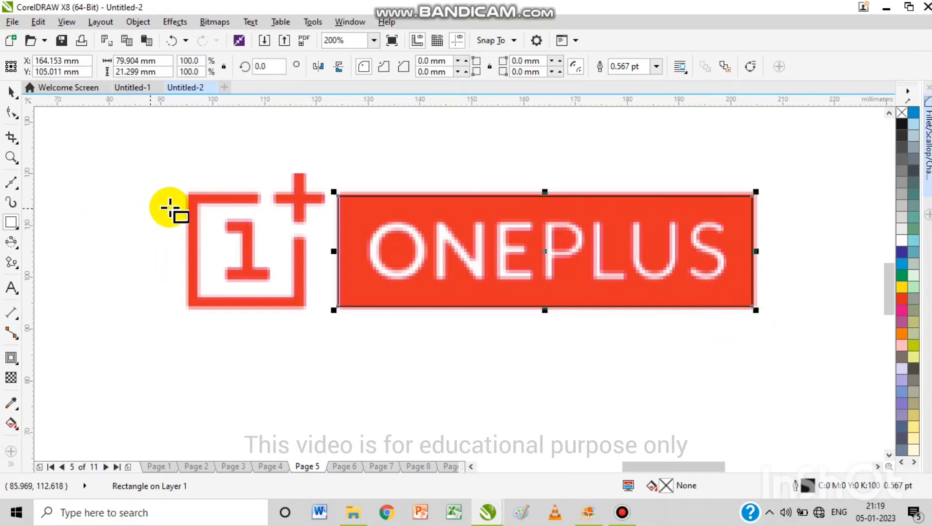
{"action": "left_click_drag", "start_coordinate": [193, 198], "coordinate": [299, 304]}
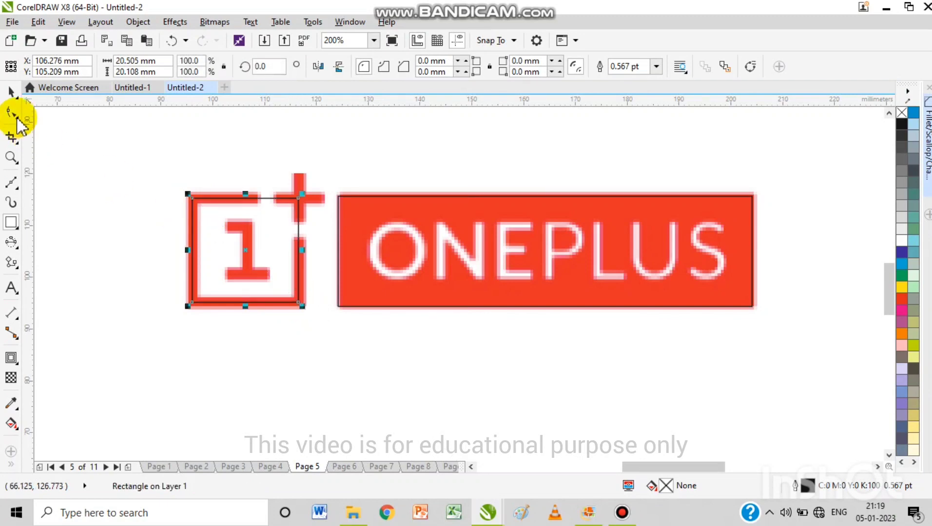
Step: Set the square frame's outline width to 3 pt and convert the rectangle to curves
{"action": "left_click", "coordinate": [12, 93]}
{"action": "left_click", "coordinate": [658, 68]}
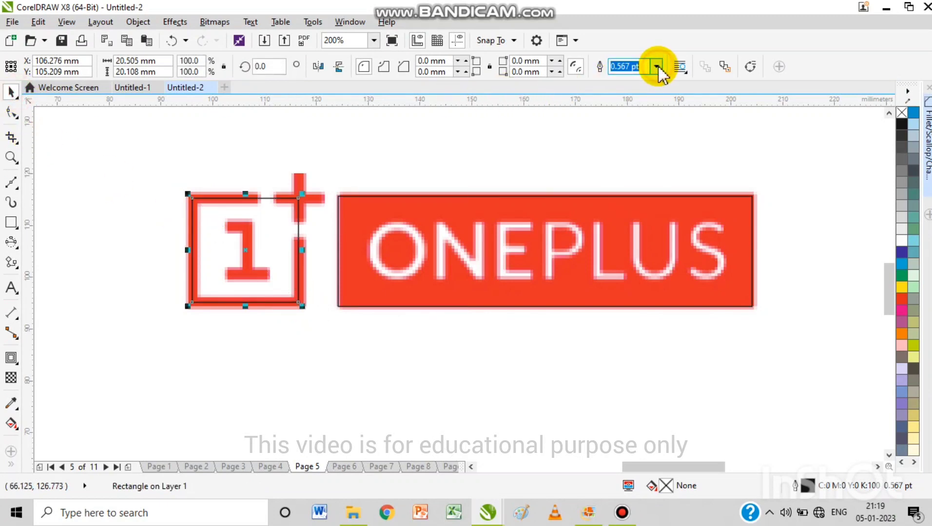
{"action": "left_click", "coordinate": [633, 154]}
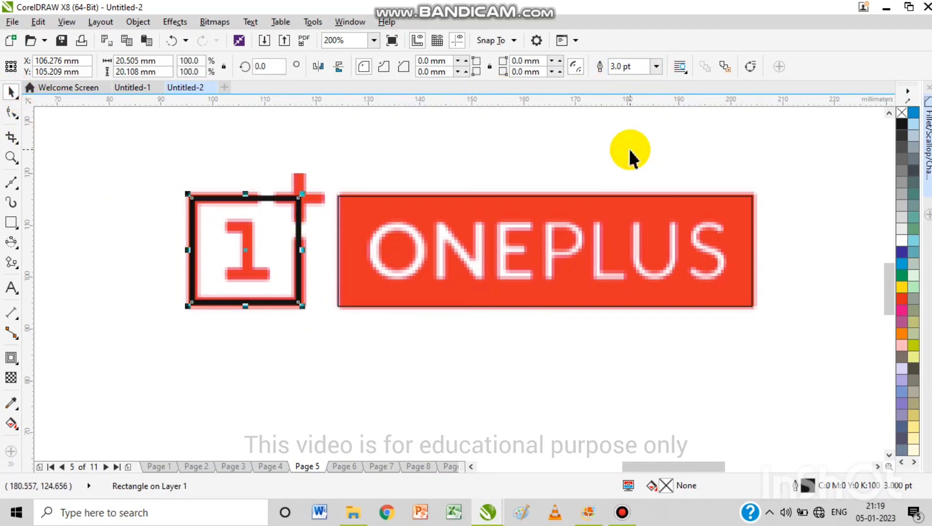
{"action": "right_click", "coordinate": [272, 215]}
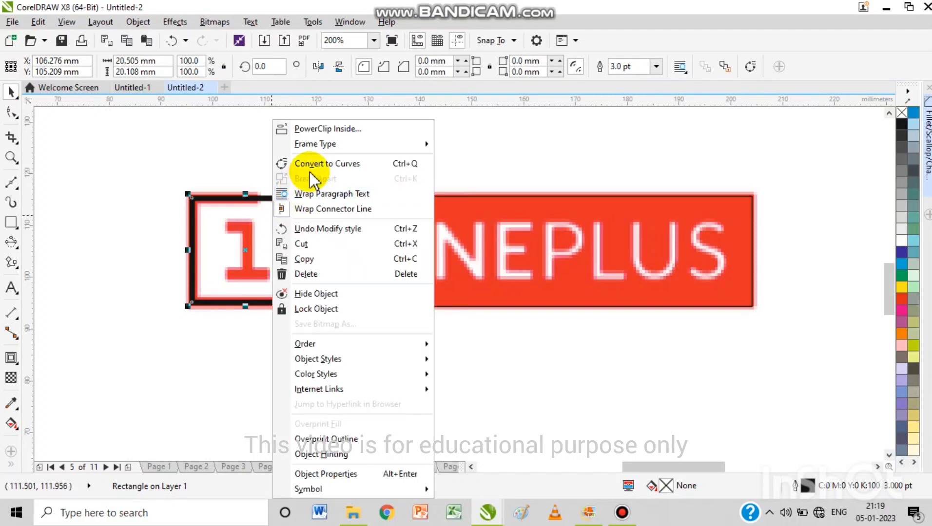
{"action": "left_click", "coordinate": [317, 168]}
Step: Open the frame's upper corner by adding a node at each end of the gap and deleting the corner node between them
{"action": "left_click", "coordinate": [12, 113]}
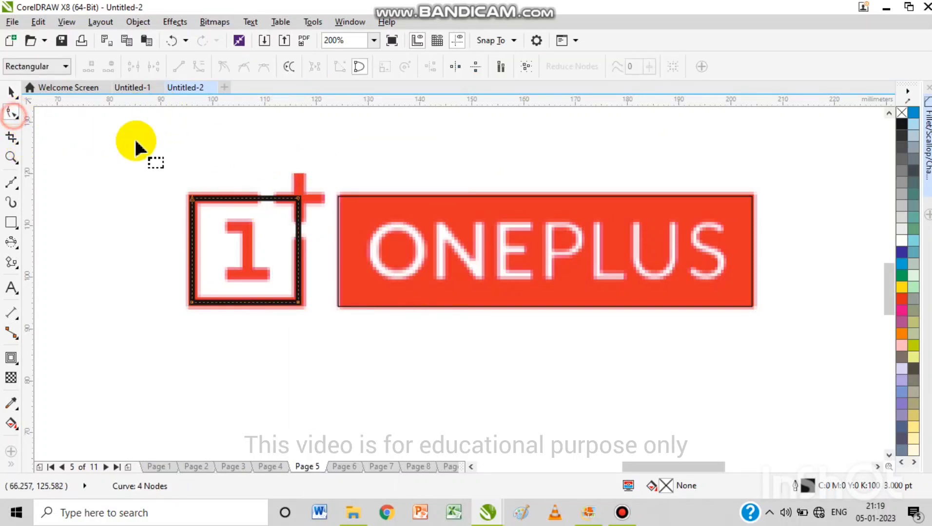
{"action": "double_click", "coordinate": [256, 199]}
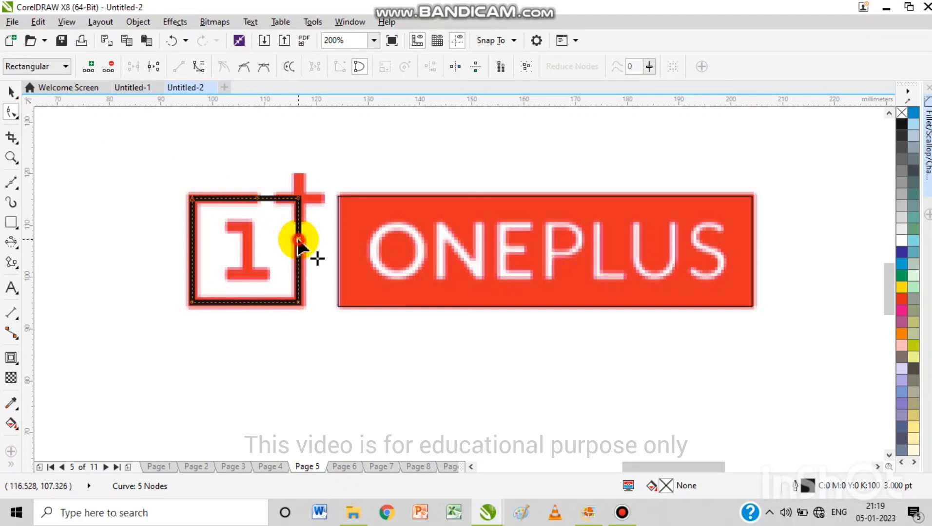
{"action": "double_click", "coordinate": [298, 240]}
{"action": "left_click_drag", "start_coordinate": [285, 182], "coordinate": [305, 205]}
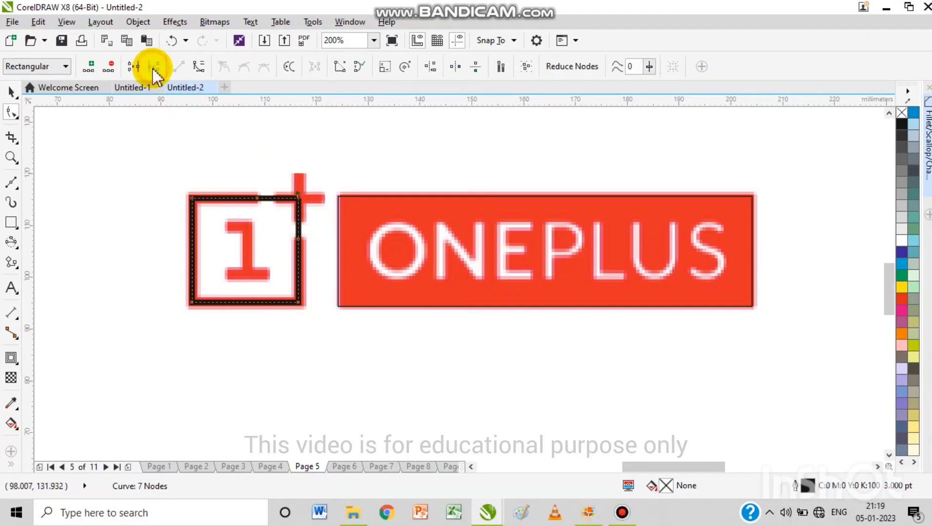
{"action": "left_click", "coordinate": [111, 66]}
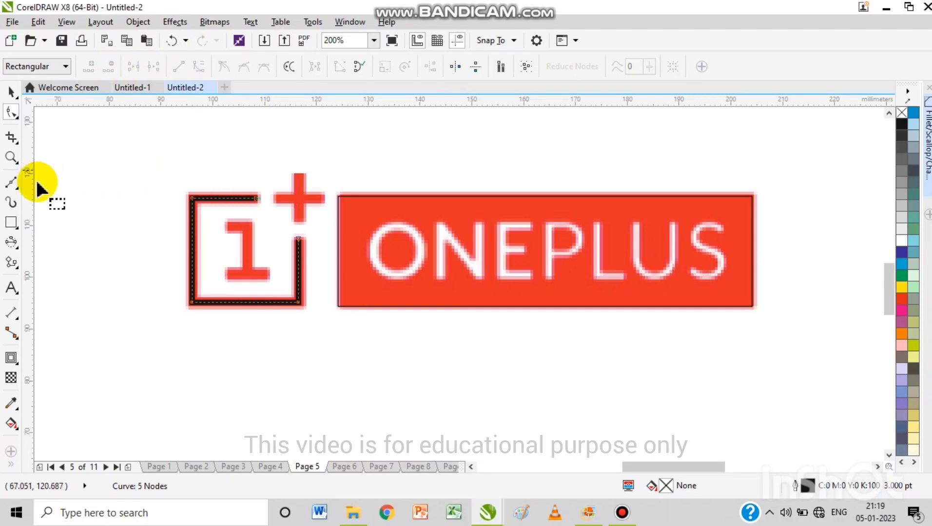
Step: Add a "+" as Arial text at the frame's open corner and scale it to about 8.7 mm to cover the reference plus
{"action": "left_click", "coordinate": [11, 287]}
{"action": "left_click", "coordinate": [288, 212]}
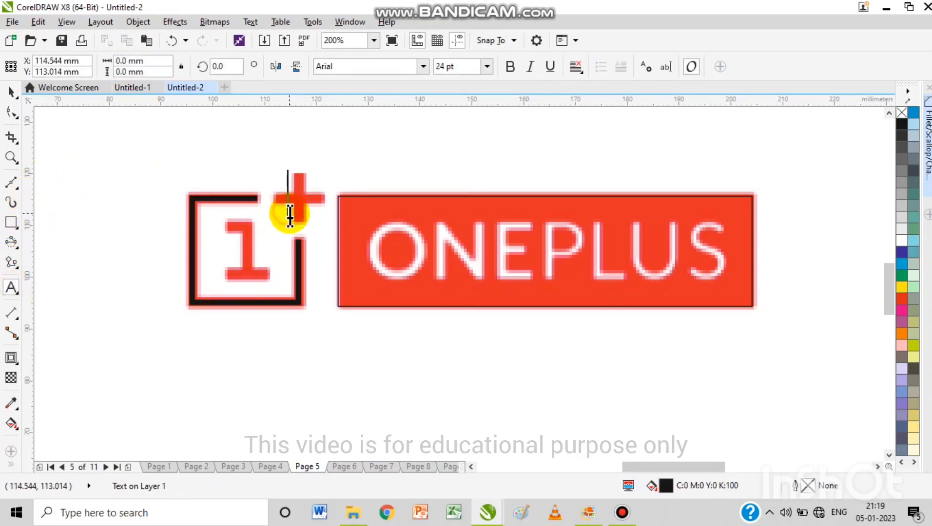
{"action": "left_click", "coordinate": [11, 91]}
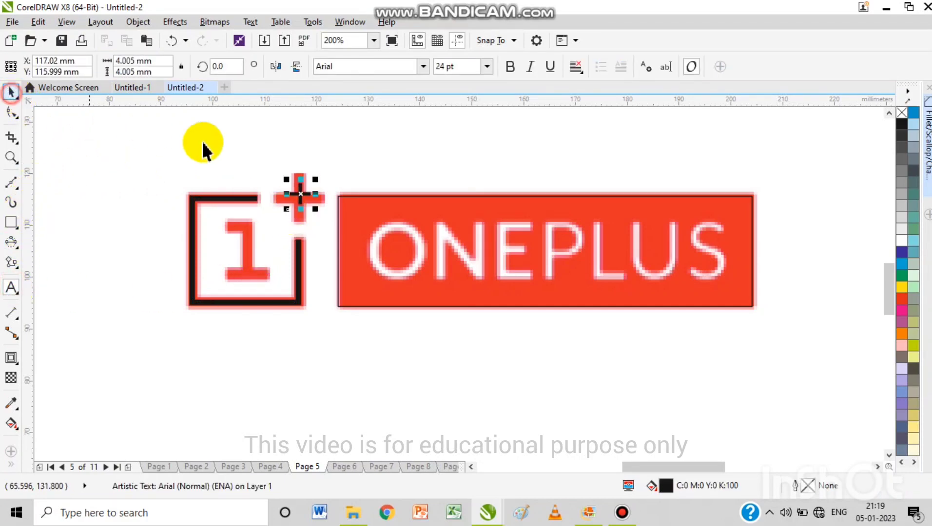
{"action": "left_click", "coordinate": [292, 210]}
{"action": "left_click_drag", "start_coordinate": [286, 209], "coordinate": [269, 246]}
{"action": "left_click_drag", "start_coordinate": [315, 180], "coordinate": [300, 198]}
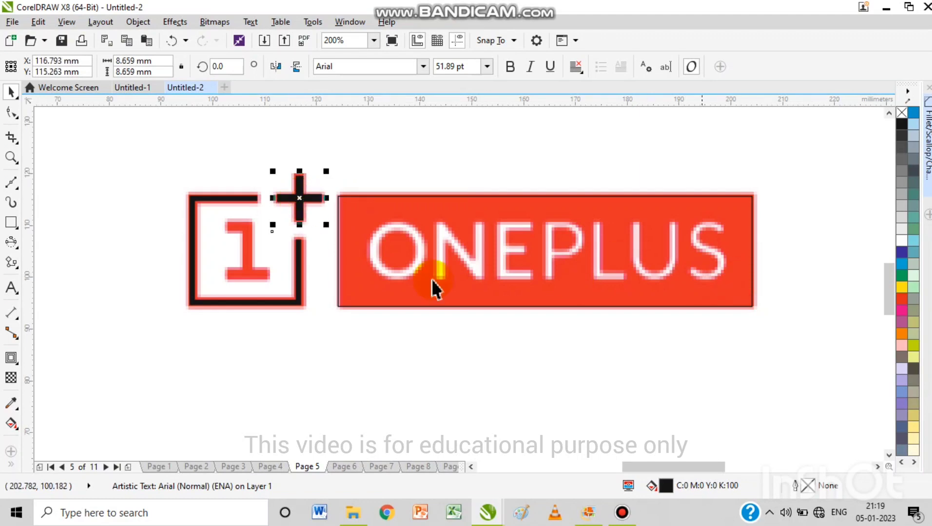
Step: Add the artistic text "ONEPLUS" in Arial 24 pt below the logo
{"action": "left_click", "coordinate": [11, 288]}
{"action": "left_click", "coordinate": [10, 92]}
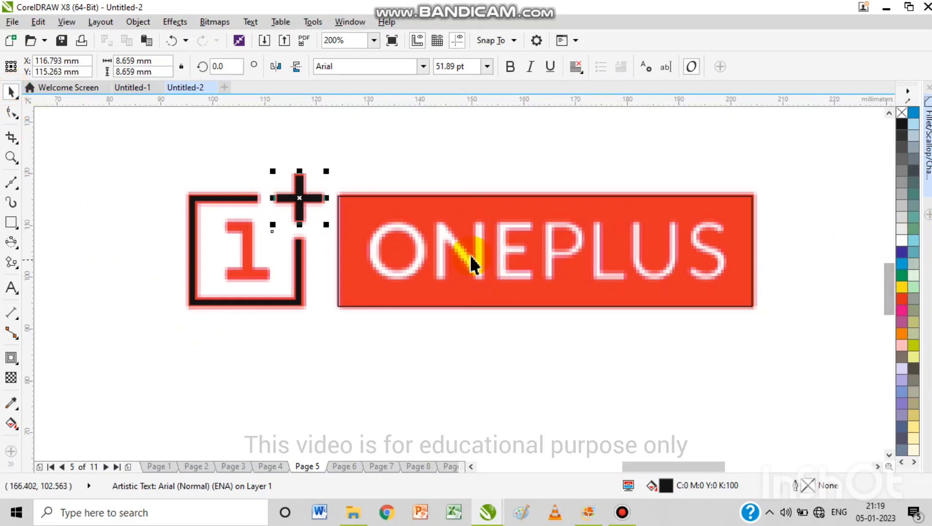
{"action": "left_click", "coordinate": [12, 288]}
{"action": "left_click", "coordinate": [269, 383]}
{"action": "type", "text": "GG"}
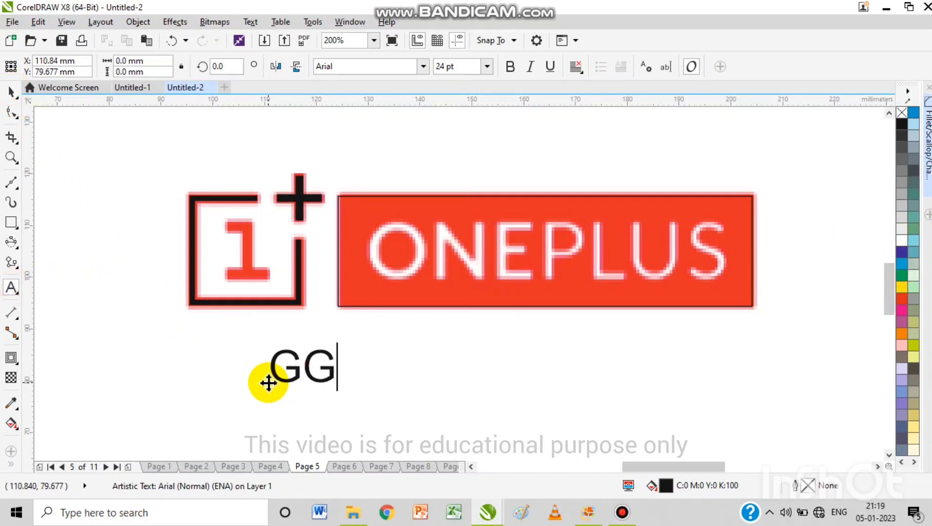
{"action": "key", "text": "ctrl+a"}
{"action": "type", "text": "O"}
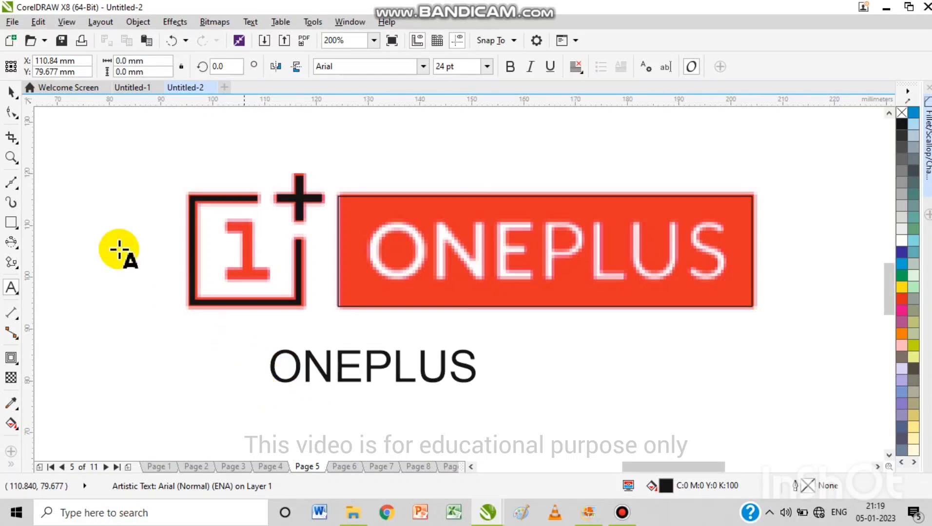
{"action": "left_click", "coordinate": [11, 91]}
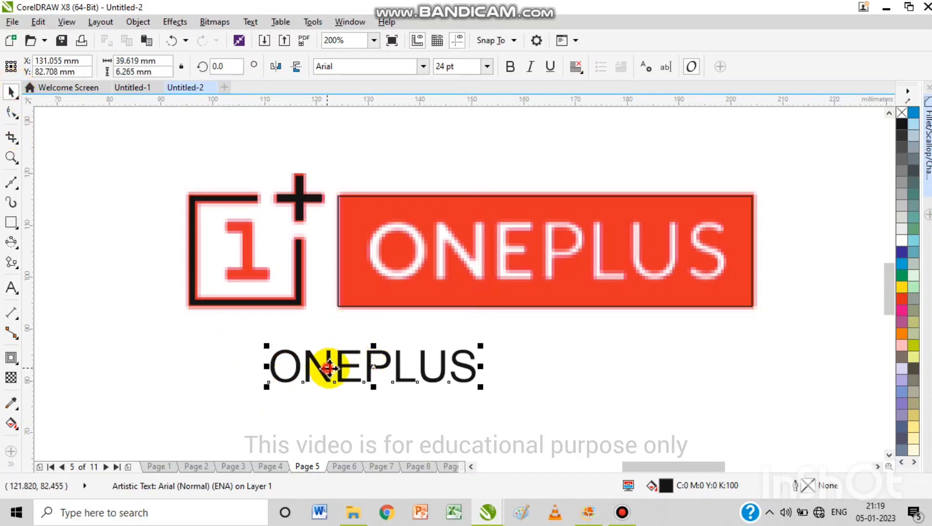
Step: Move the ONEPLUS text onto the banner's lettering and enlarge it to about 68 mm wide to match
{"action": "left_click_drag", "start_coordinate": [328, 368], "coordinate": [433, 270]}
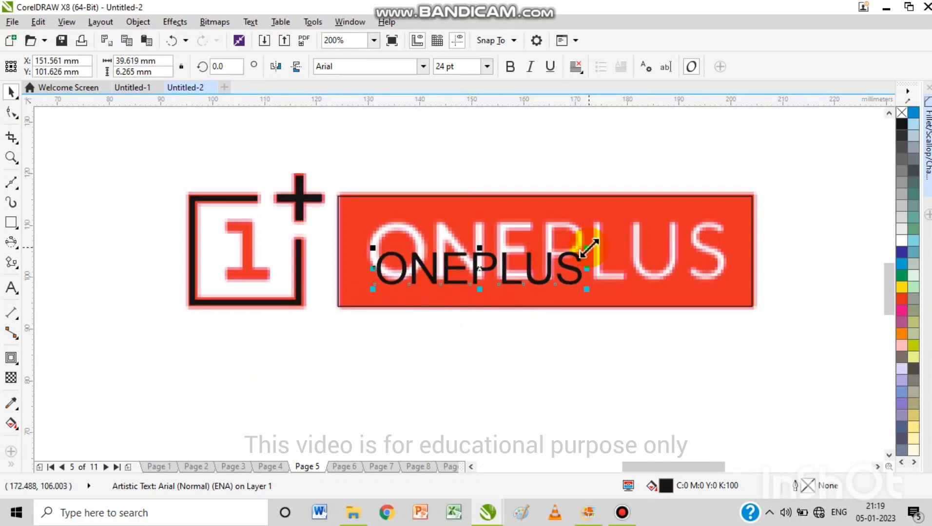
{"action": "left_click_drag", "start_coordinate": [588, 249], "coordinate": [737, 195]}
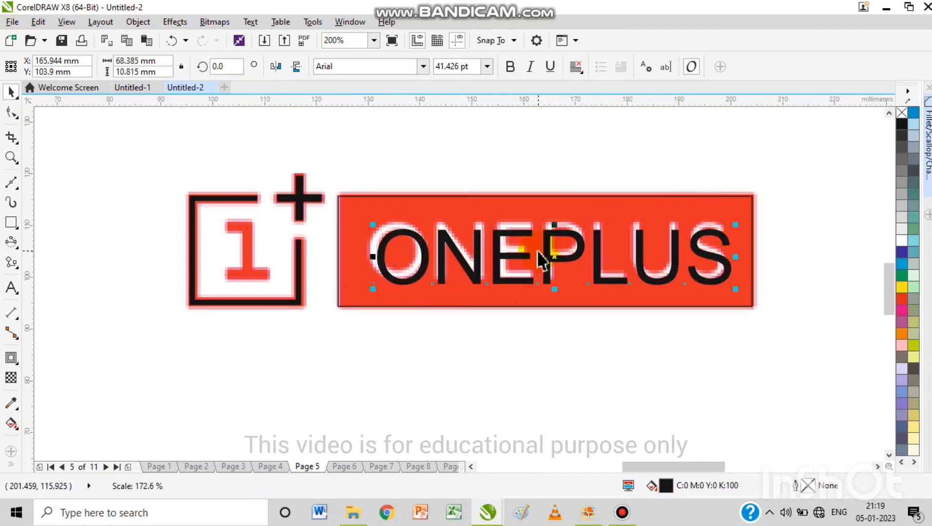
{"action": "left_click_drag", "start_coordinate": [514, 259], "coordinate": [513, 254]}
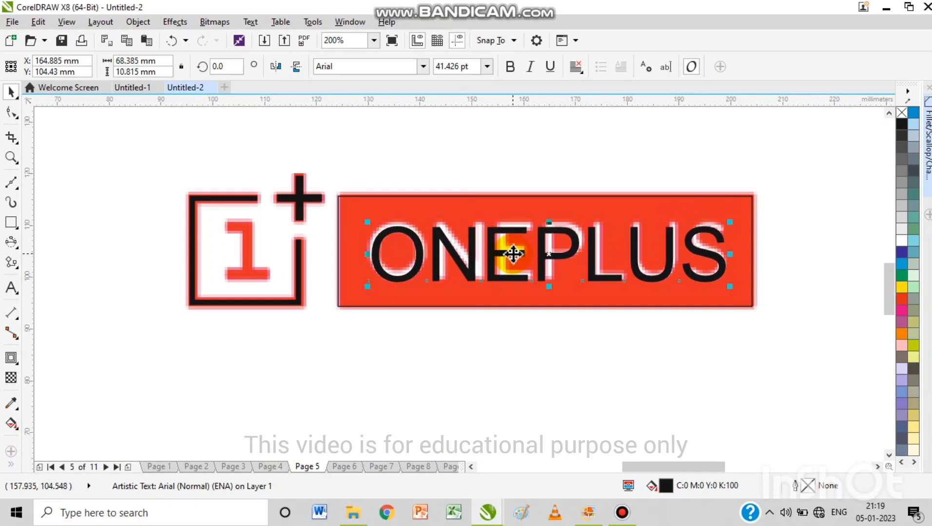
Step: Trace the numeral 1 inside the frame with the 2-Point Line tool, drawing its base, top serif and stem
{"action": "left_click", "coordinate": [15, 185]}
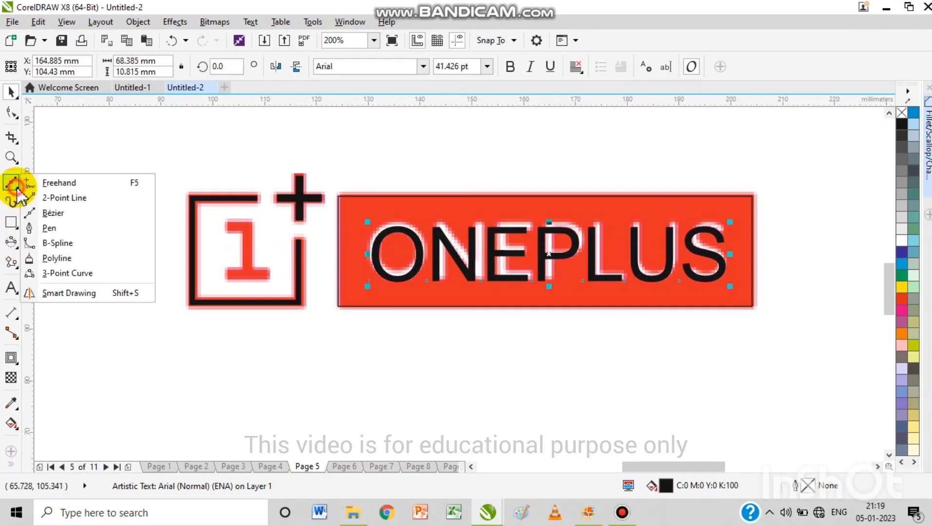
{"action": "left_click", "coordinate": [54, 198]}
{"action": "scroll", "coordinate": [223, 259], "scroll_direction": "up", "scroll_amount": 1}
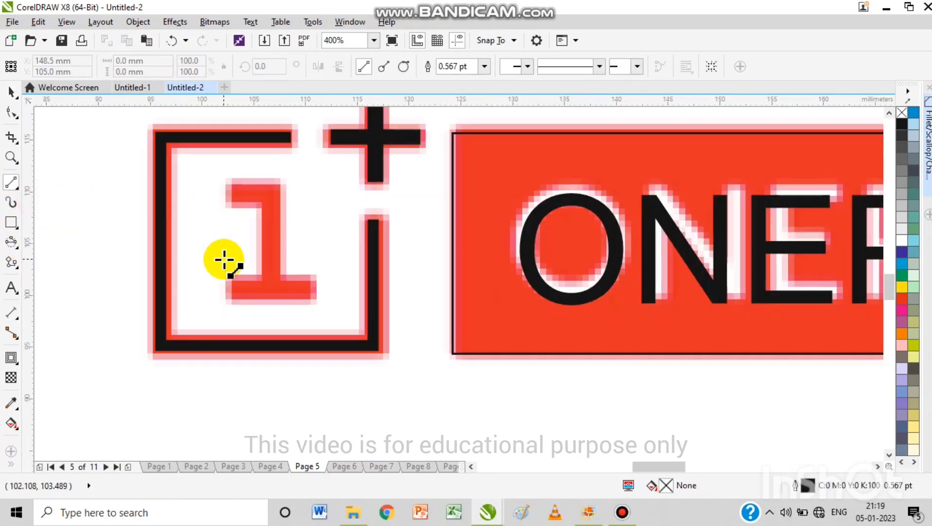
{"action": "left_click_drag", "start_coordinate": [233, 288], "coordinate": [312, 289]}
{"action": "left_click_drag", "start_coordinate": [235, 192], "coordinate": [274, 289]}
Step: Give both curves of the numeral 1 a 3 pt outline in red (C0 M100 Y100 K0)
{"action": "left_click", "coordinate": [11, 92]}
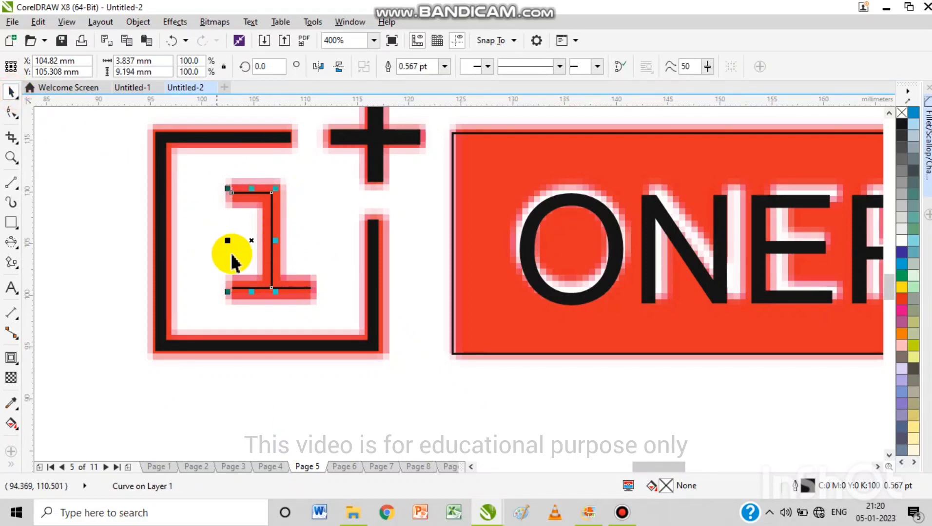
{"action": "left_click", "coordinate": [282, 289], "text": "shift"}
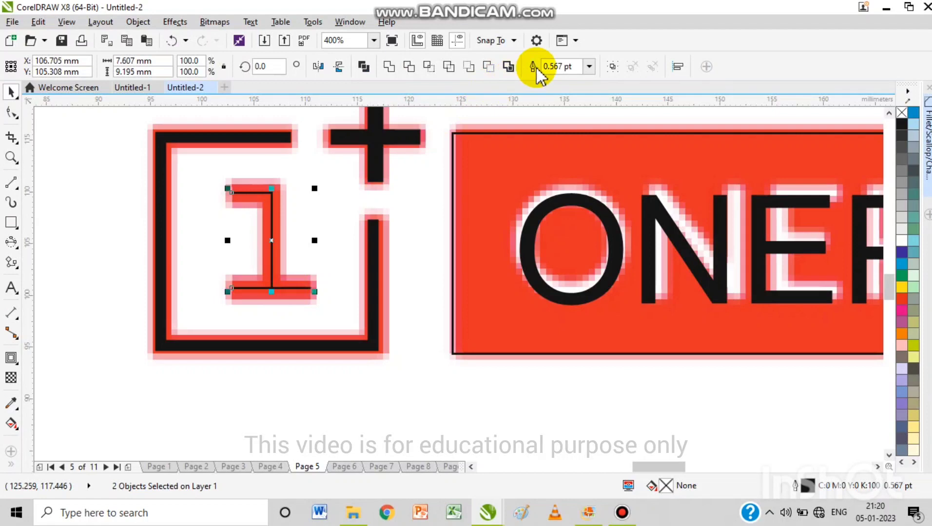
{"action": "left_click", "coordinate": [589, 66]}
{"action": "left_click", "coordinate": [551, 149]}
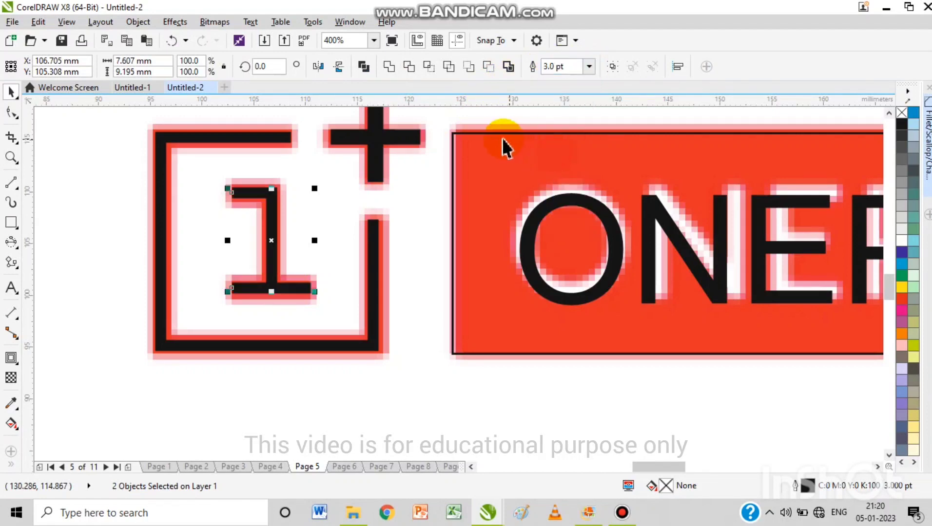
{"action": "left_click", "coordinate": [902, 299]}
Step: Move all six traced logo objects straight down about 31 mm, directly below the reference image
{"action": "scroll", "coordinate": [366, 263], "scroll_direction": "down", "scroll_amount": 2}
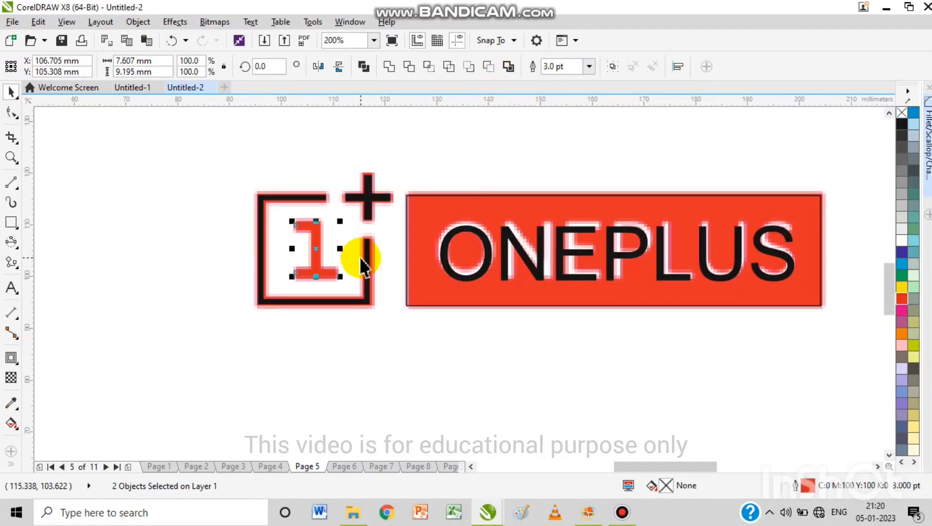
{"action": "scroll", "coordinate": [214, 179], "scroll_direction": "down", "scroll_amount": 1}
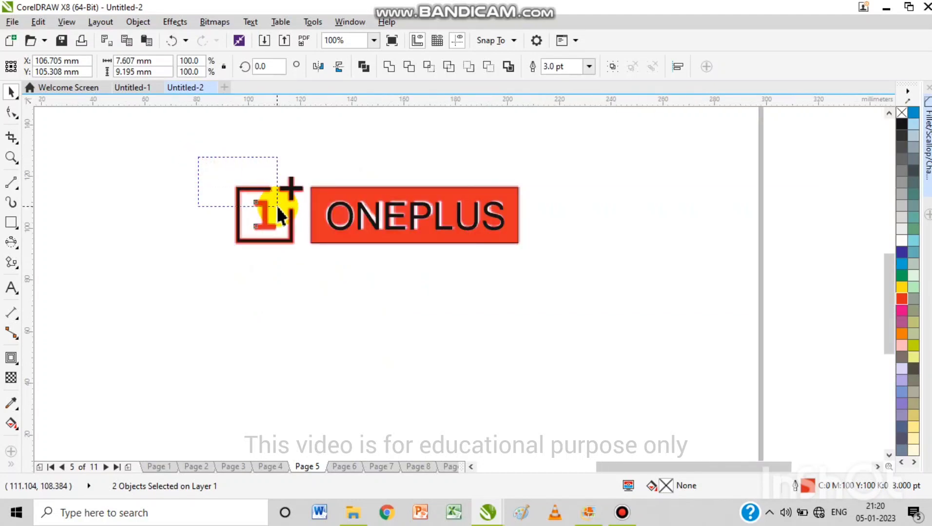
{"action": "left_click_drag", "start_coordinate": [278, 207], "coordinate": [322, 272]}
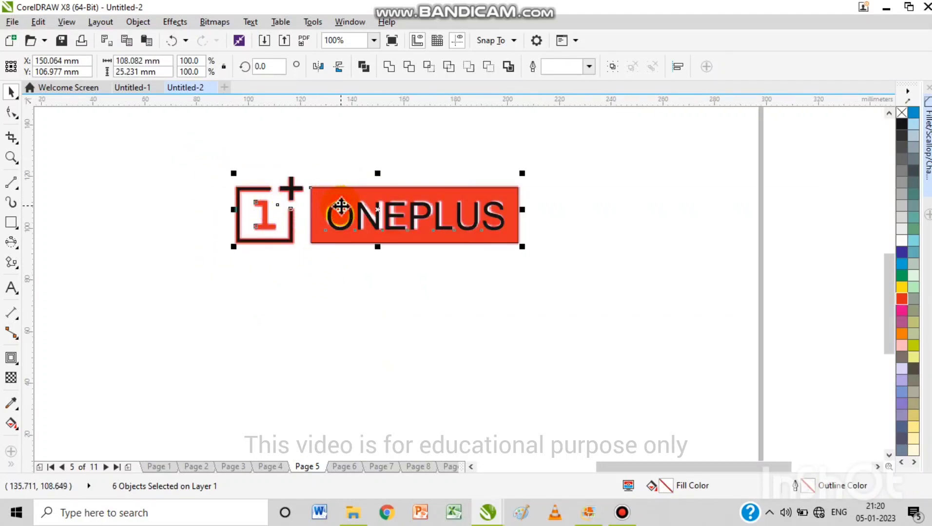
{"action": "left_click_drag", "start_coordinate": [341, 207], "coordinate": [343, 288]}
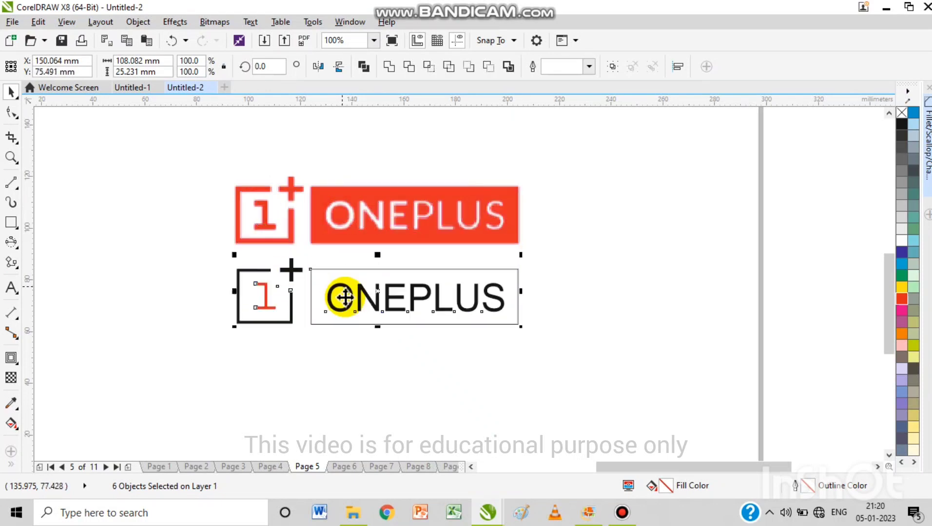
Step: Fill the ONEPLUS text with white and the banner rectangle with red (C0 M100 Y100 K0), removing the rectangle's outline
{"action": "left_click", "coordinate": [385, 324]}
{"action": "double_click", "coordinate": [395, 312]}
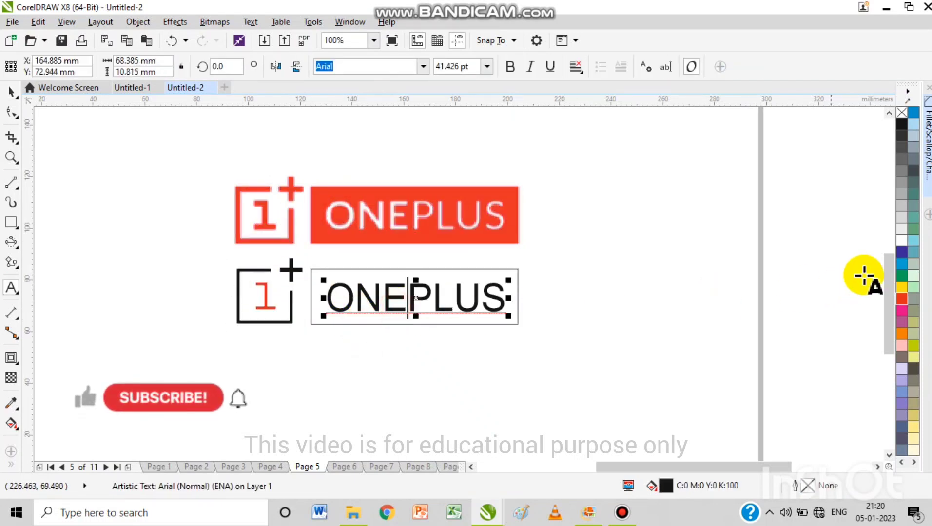
{"action": "left_click", "coordinate": [11, 92]}
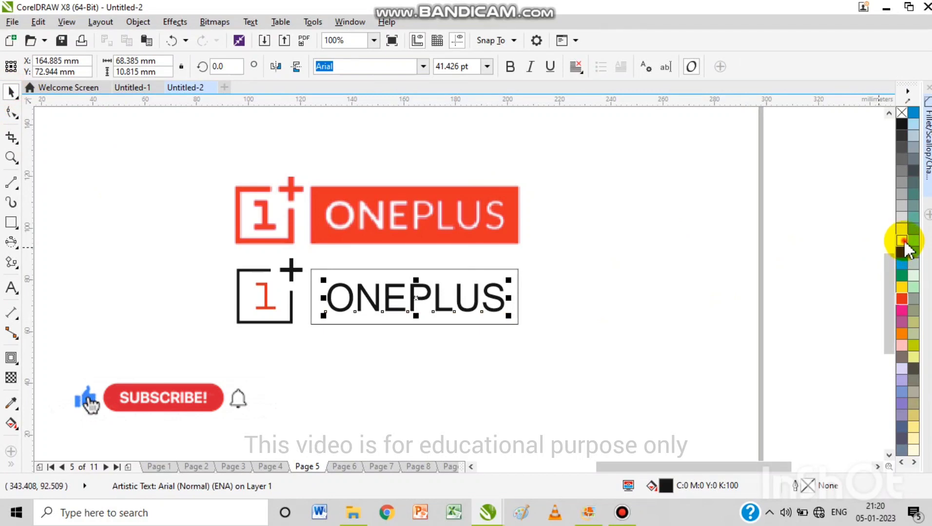
{"action": "left_click", "coordinate": [902, 243]}
{"action": "left_click", "coordinate": [516, 270]}
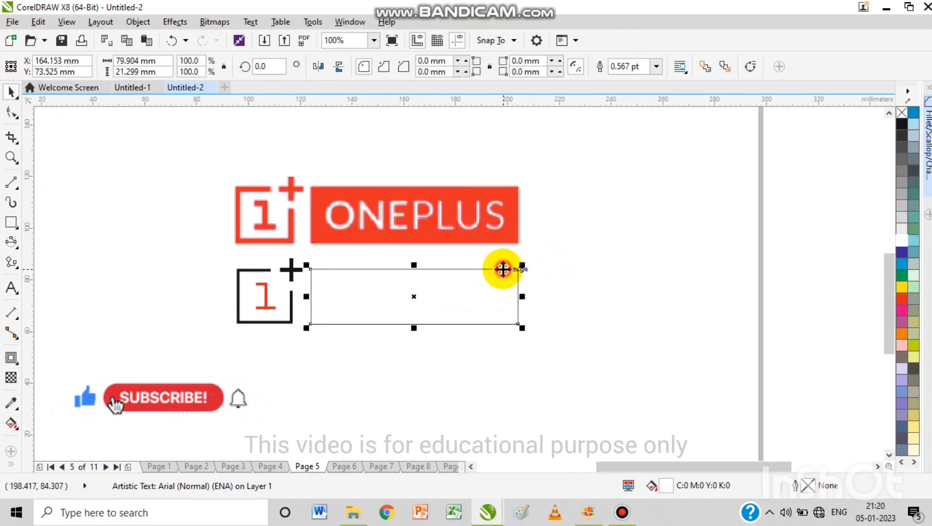
{"action": "left_click", "coordinate": [901, 298]}
{"action": "right_click", "coordinate": [902, 113]}
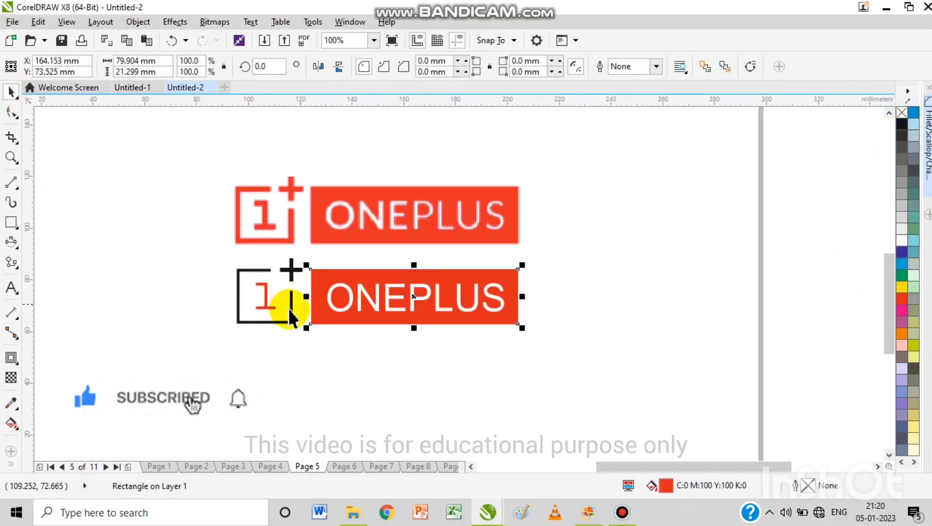
Step: Color the open frame's outline and the plus sign red, and shift the whole redrawn logo slightly down
{"action": "left_click", "coordinate": [292, 312]}
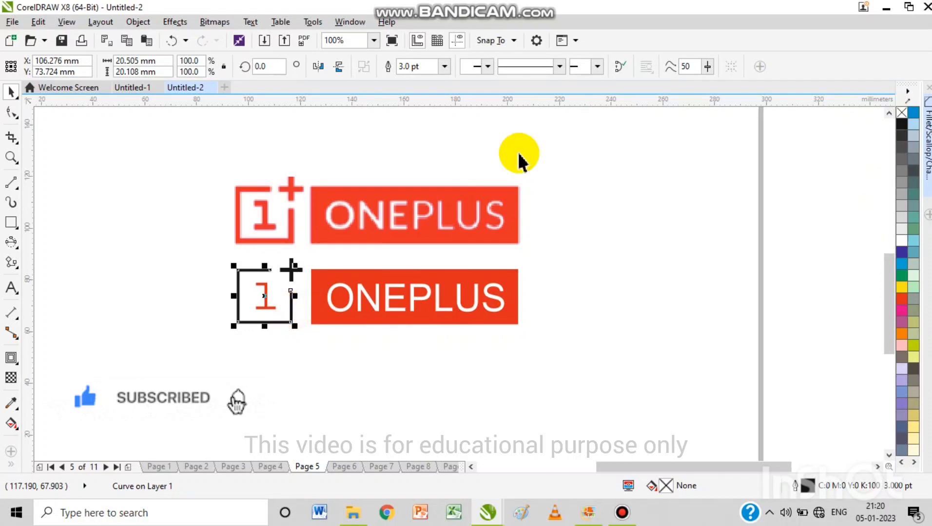
{"action": "right_click", "coordinate": [901, 298]}
{"action": "left_click", "coordinate": [290, 269]}
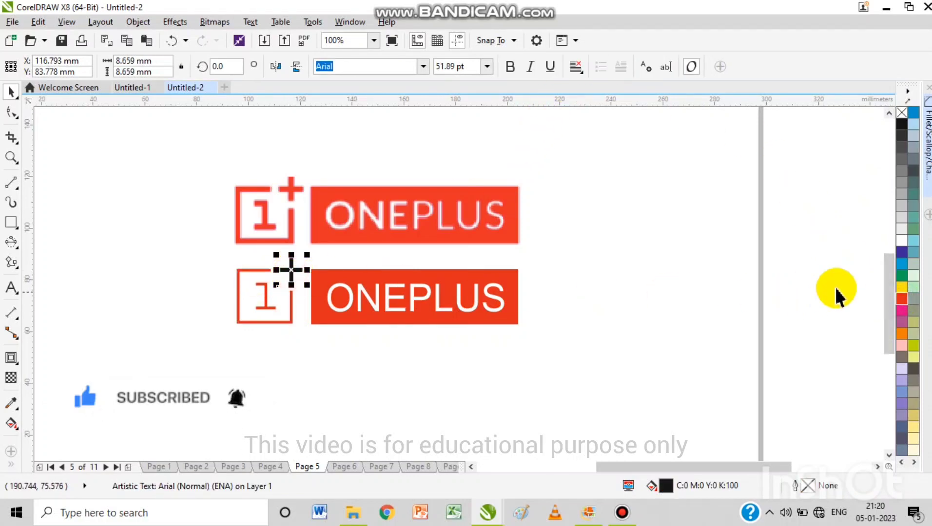
{"action": "left_click_drag", "start_coordinate": [173, 258], "coordinate": [626, 370]}
{"action": "left_click_drag", "start_coordinate": [505, 297], "coordinate": [506, 305]}
{"action": "left_click", "coordinate": [562, 266]}
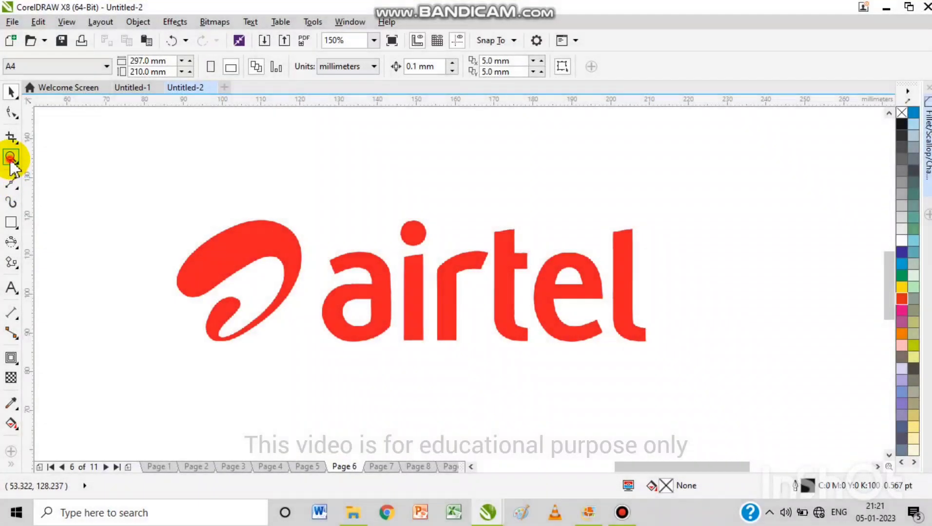
Step: On Page 6, trace the airtel swoosh symbol with a closed nine-node outline of straight segments in Bezier mode
{"action": "left_click", "coordinate": [10, 158]}
{"action": "left_click_drag", "start_coordinate": [146, 206], "coordinate": [336, 360]}
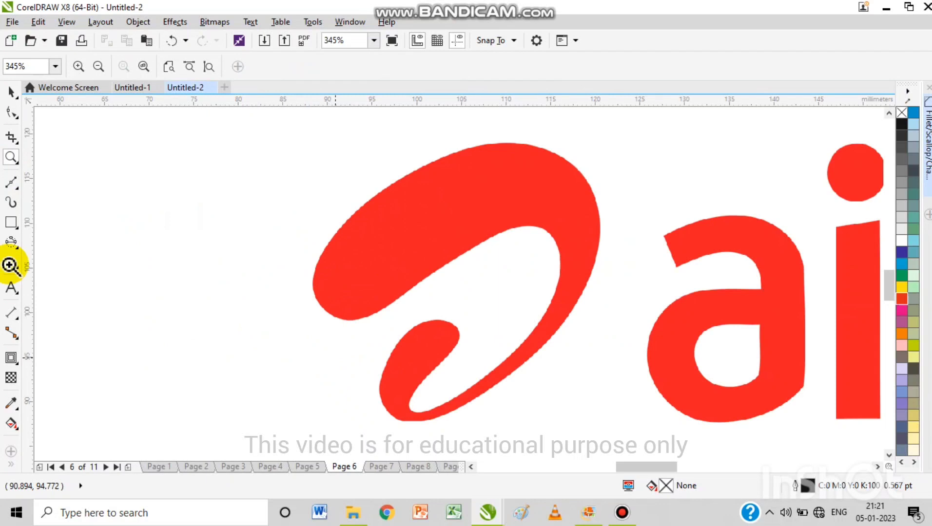
{"action": "left_click", "coordinate": [10, 184]}
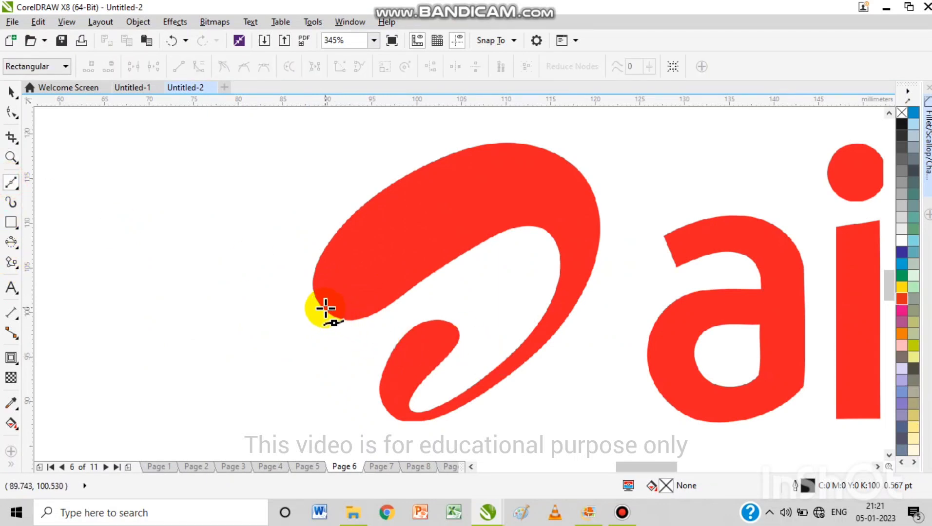
{"action": "left_click", "coordinate": [336, 290]}
{"action": "left_click", "coordinate": [424, 162]}
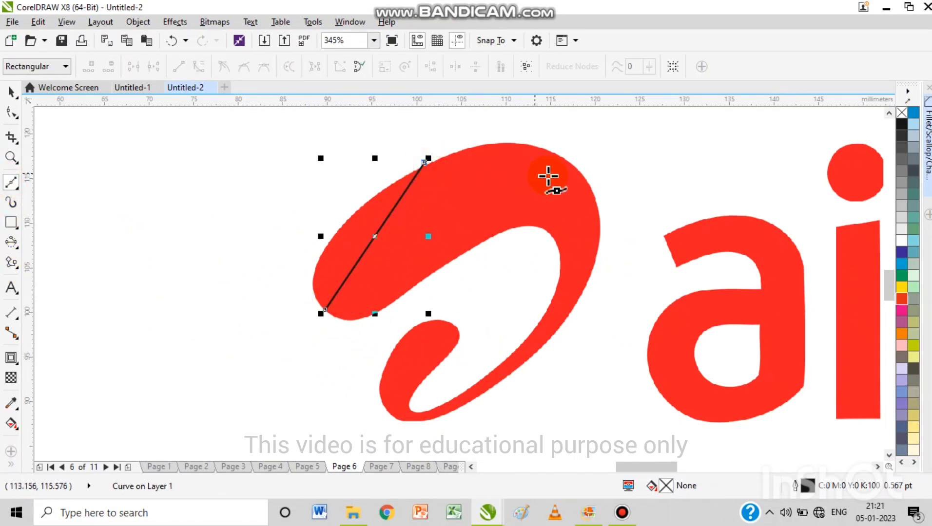
{"action": "left_click", "coordinate": [592, 190]}
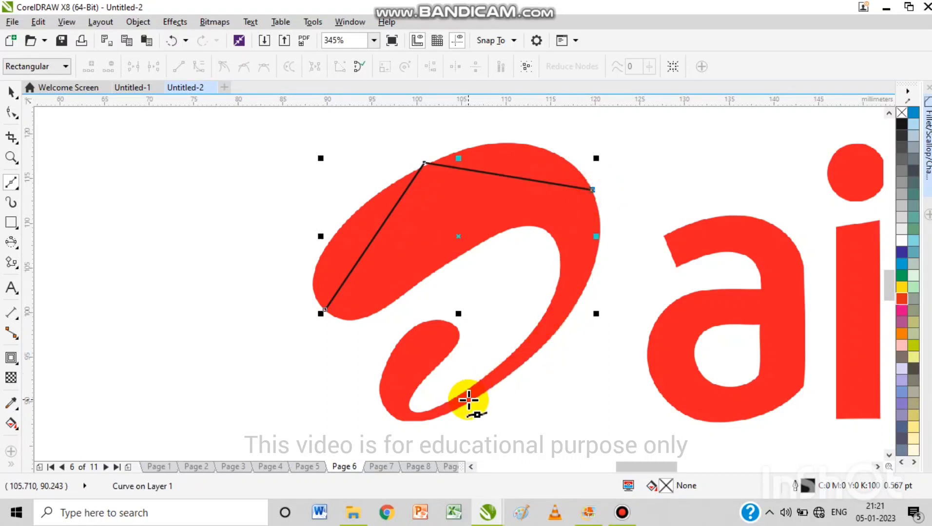
{"action": "left_click", "coordinate": [471, 400]}
{"action": "left_click", "coordinate": [381, 378]}
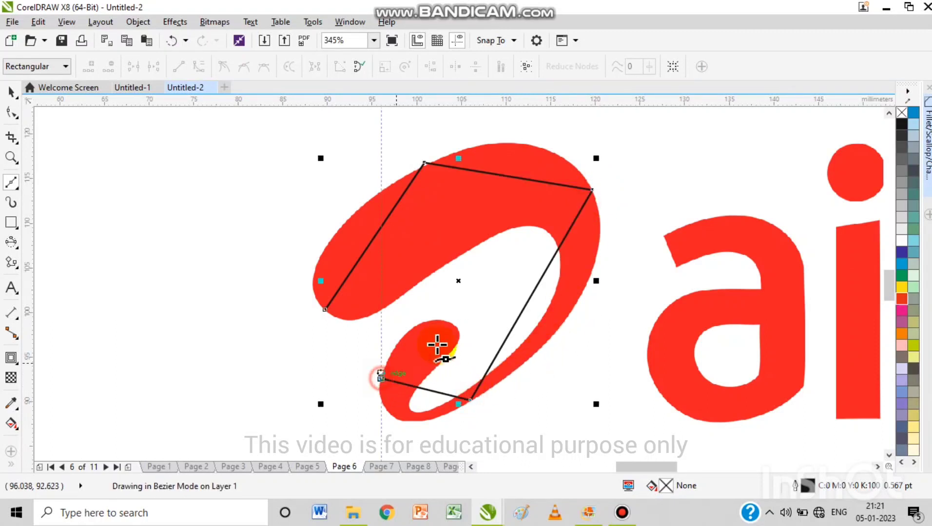
{"action": "left_click", "coordinate": [452, 323]}
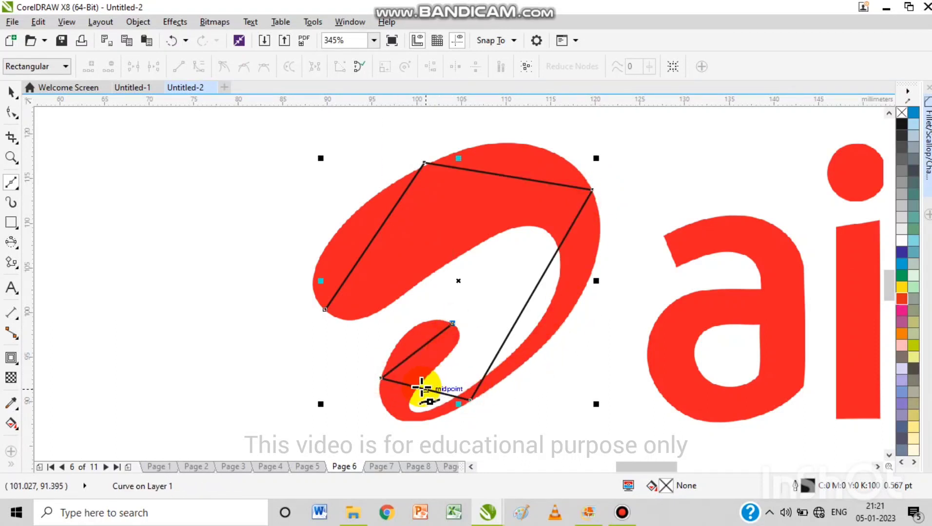
{"action": "left_click", "coordinate": [409, 402]}
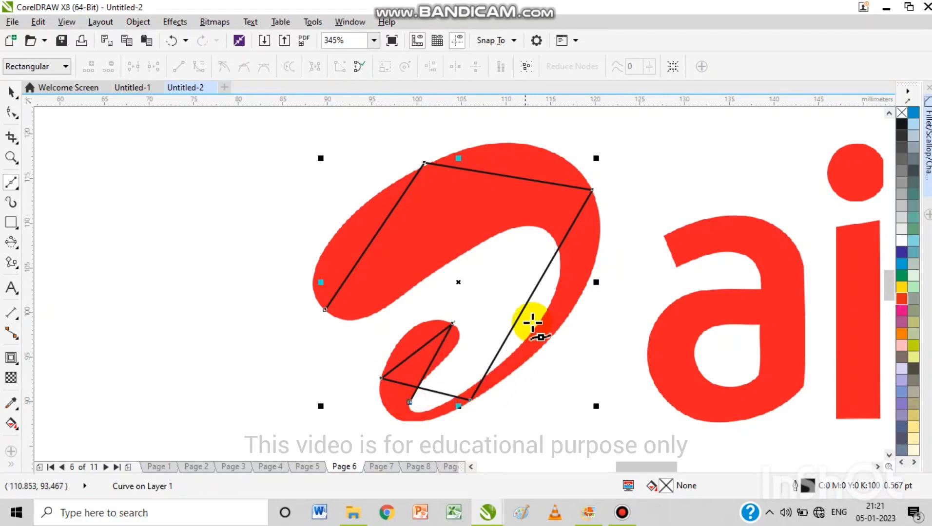
{"action": "left_click", "coordinate": [551, 301]}
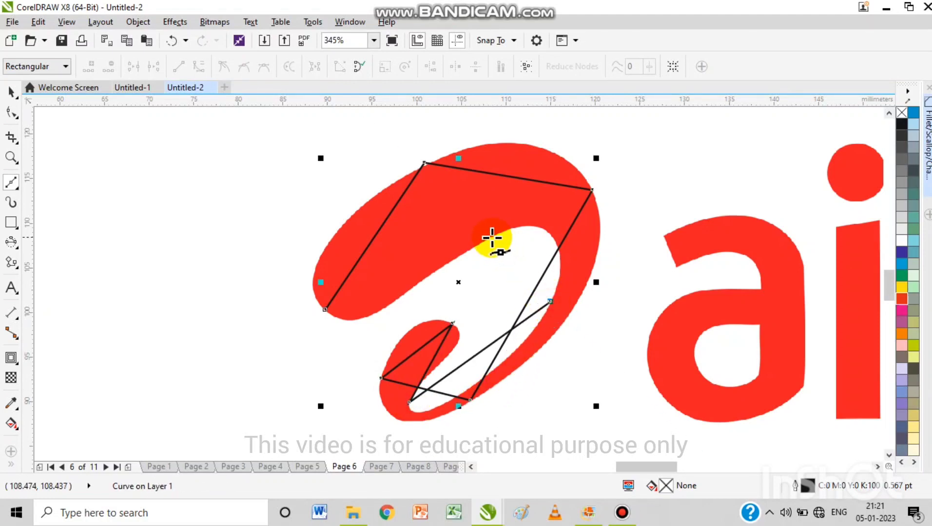
{"action": "left_click", "coordinate": [492, 238]}
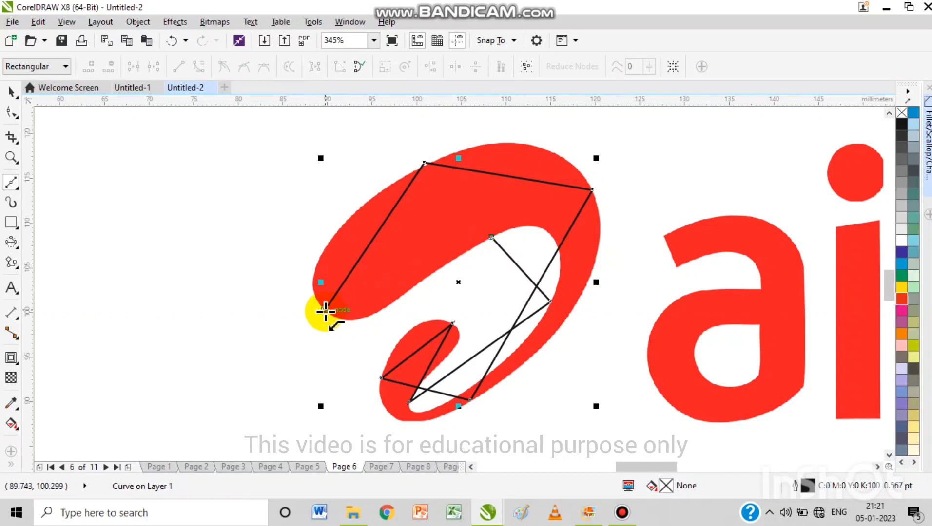
{"action": "left_click", "coordinate": [326, 311]}
Step: Select all nodes of the swoosh outline with the Shape tool and convert its lines to curves
{"action": "left_click", "coordinate": [11, 113]}
{"action": "left_click_drag", "start_coordinate": [195, 133], "coordinate": [651, 419]}
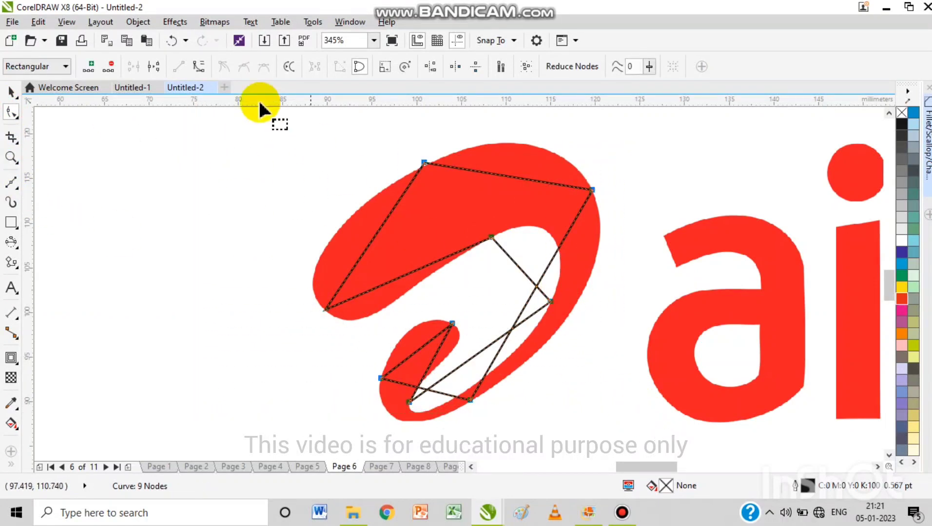
{"action": "left_click", "coordinate": [198, 75]}
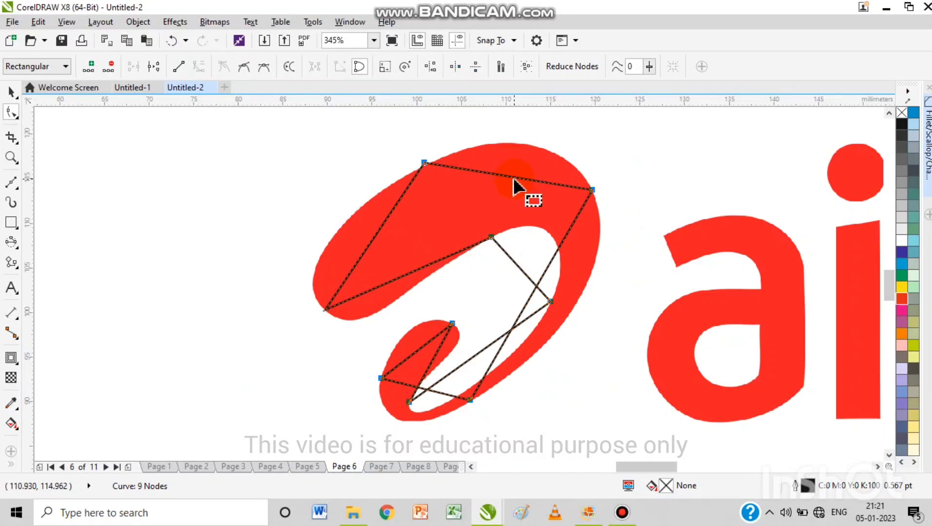
Step: Bend the segments around the swoosh's large upper loop to follow its outer and inner edges
{"action": "left_click_drag", "start_coordinate": [513, 178], "coordinate": [527, 146]}
{"action": "left_click_drag", "start_coordinate": [554, 262], "coordinate": [593, 282]}
{"action": "left_click_drag", "start_coordinate": [521, 271], "coordinate": [549, 236]}
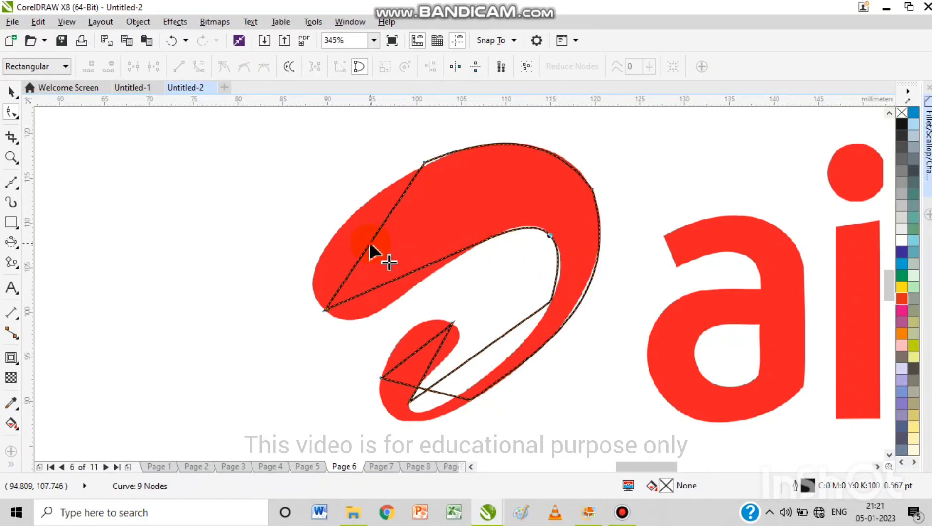
{"action": "left_click_drag", "start_coordinate": [369, 246], "coordinate": [329, 250]}
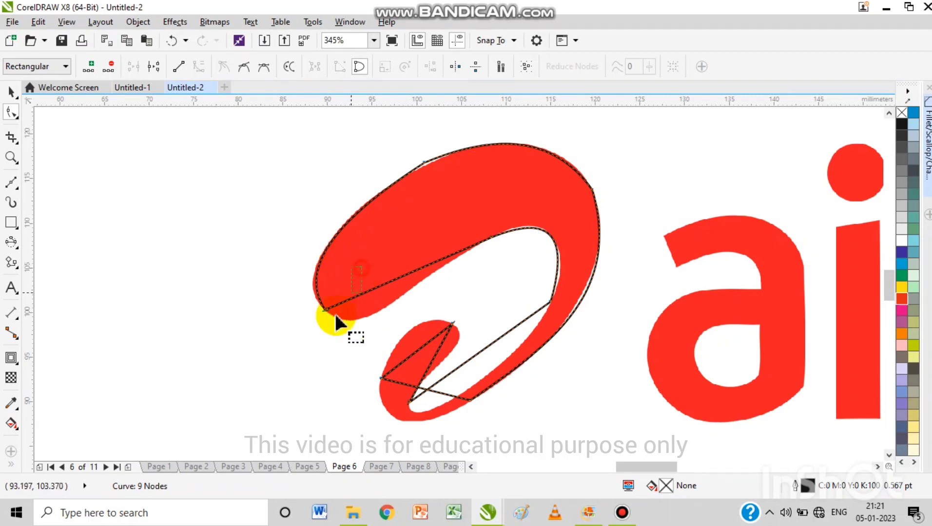
{"action": "left_click", "coordinate": [390, 296]}
Step: Bend the segments of the small lower lobe, the rounded bottom and the inner tail to match the swoosh
{"action": "left_click_drag", "start_coordinate": [371, 320], "coordinate": [414, 333]}
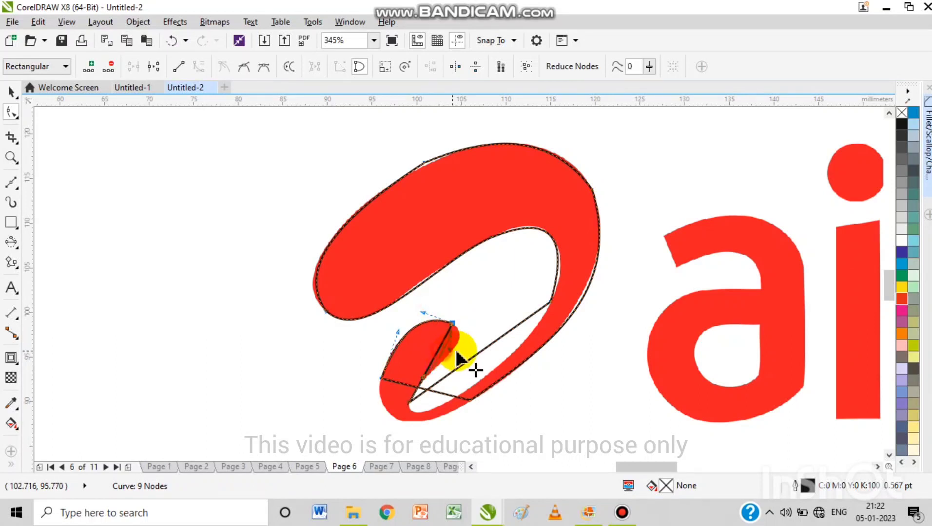
{"action": "left_click_drag", "start_coordinate": [475, 340], "coordinate": [477, 344]}
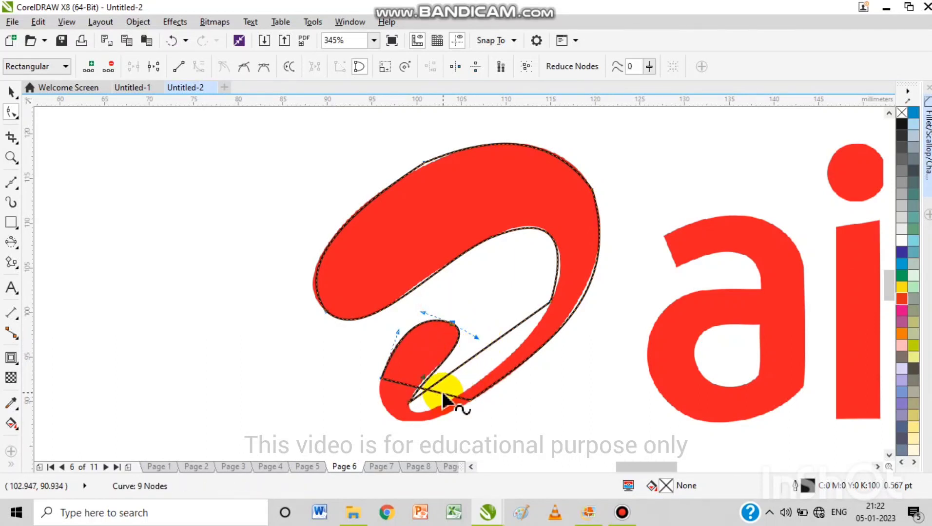
{"action": "left_click_drag", "start_coordinate": [443, 401], "coordinate": [415, 426]}
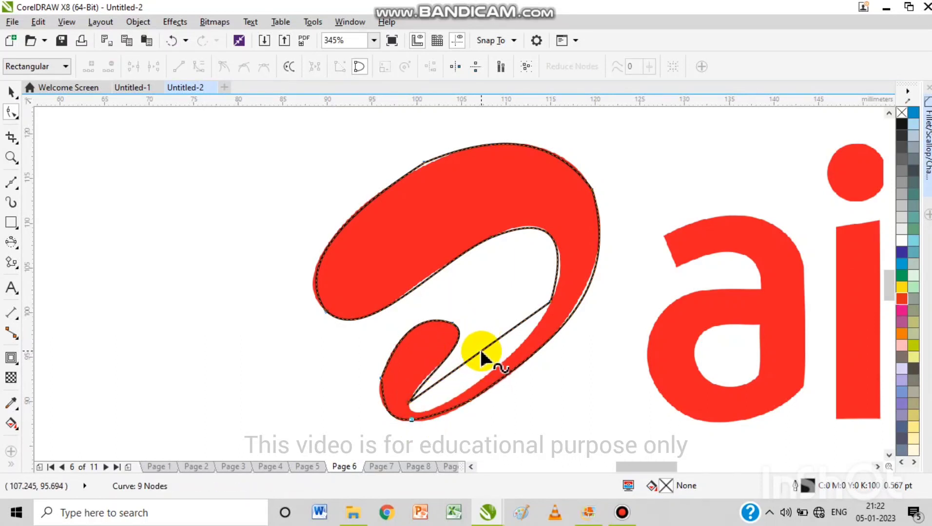
{"action": "left_click_drag", "start_coordinate": [481, 351], "coordinate": [464, 393]}
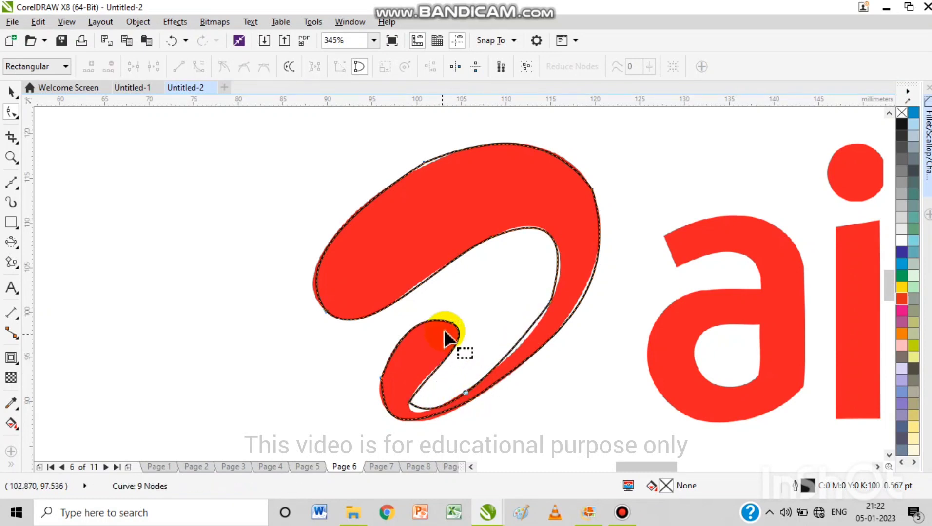
Step: Refine the curve handles along the swoosh's bottom and inner tail so the outline follows the reference edges
{"action": "left_click", "coordinate": [381, 378]}
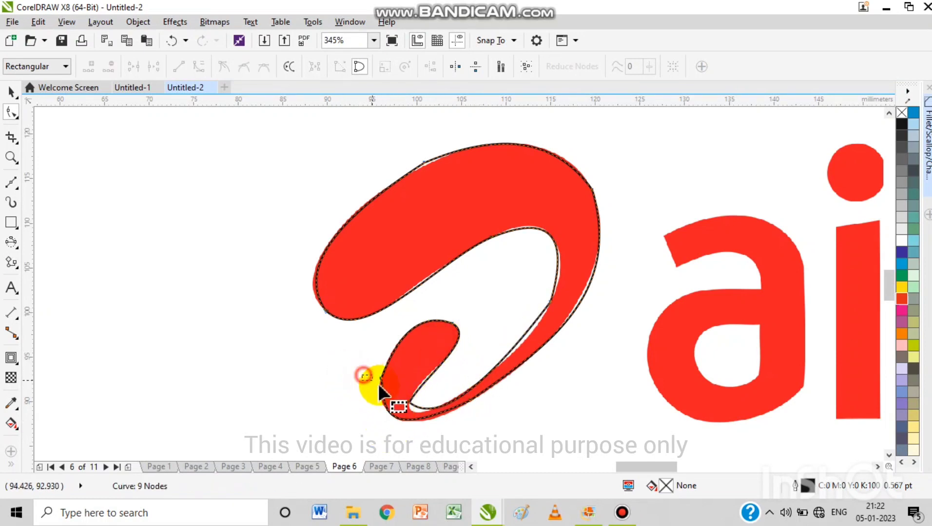
{"action": "left_click_drag", "start_coordinate": [383, 408], "coordinate": [405, 449]}
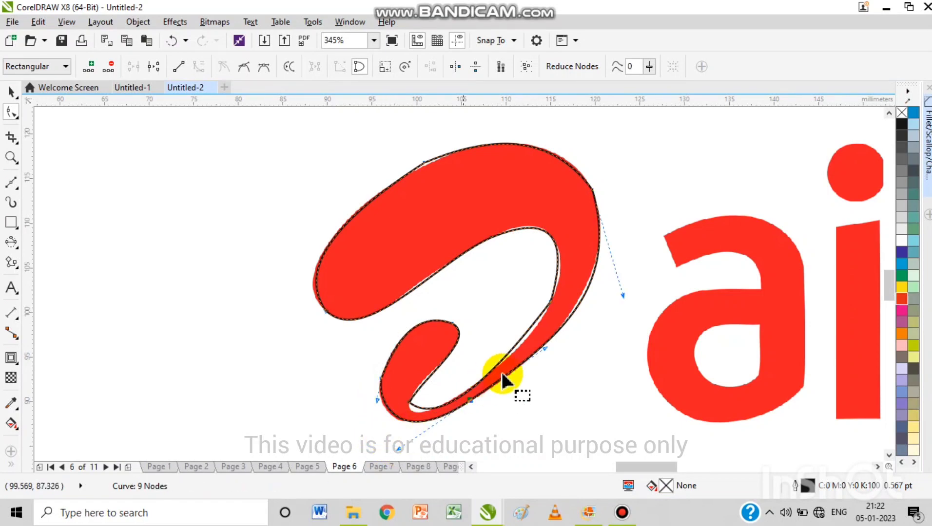
{"action": "left_click", "coordinate": [541, 291]}
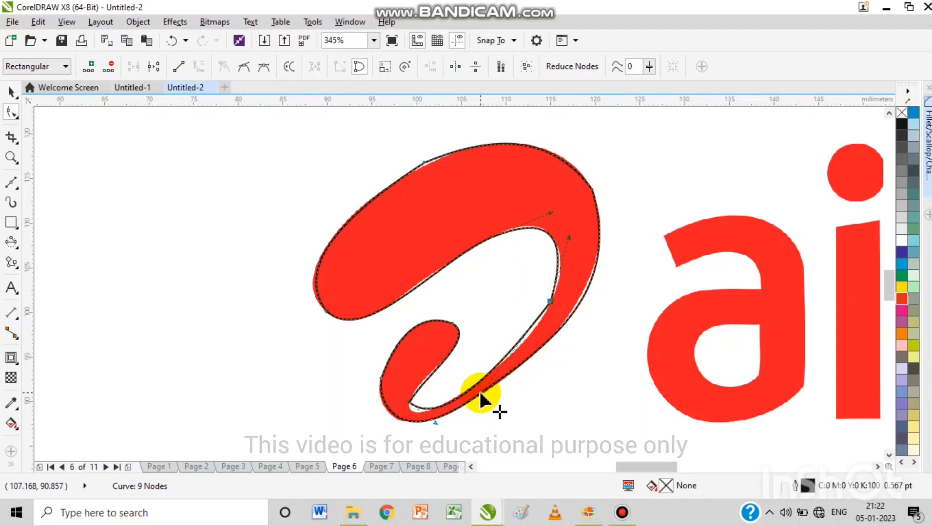
{"action": "left_click_drag", "start_coordinate": [480, 395], "coordinate": [528, 361]}
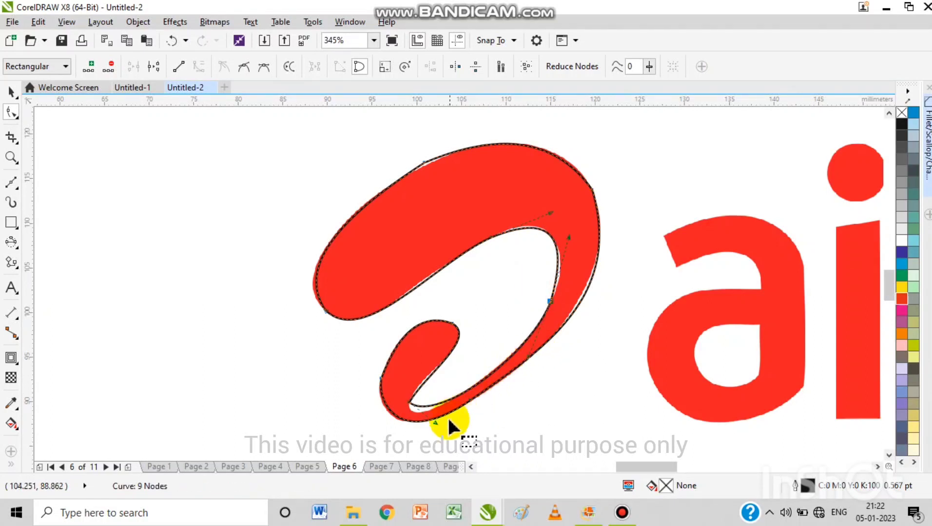
{"action": "left_click_drag", "start_coordinate": [436, 425], "coordinate": [411, 439]}
{"action": "left_click_drag", "start_coordinate": [422, 377], "coordinate": [420, 374]}
Step: Fine-tune the nodes and curve handles along the swoosh's upper and right edges so the outline follows the reference
{"action": "left_click_drag", "start_coordinate": [390, 151], "coordinate": [442, 181]}
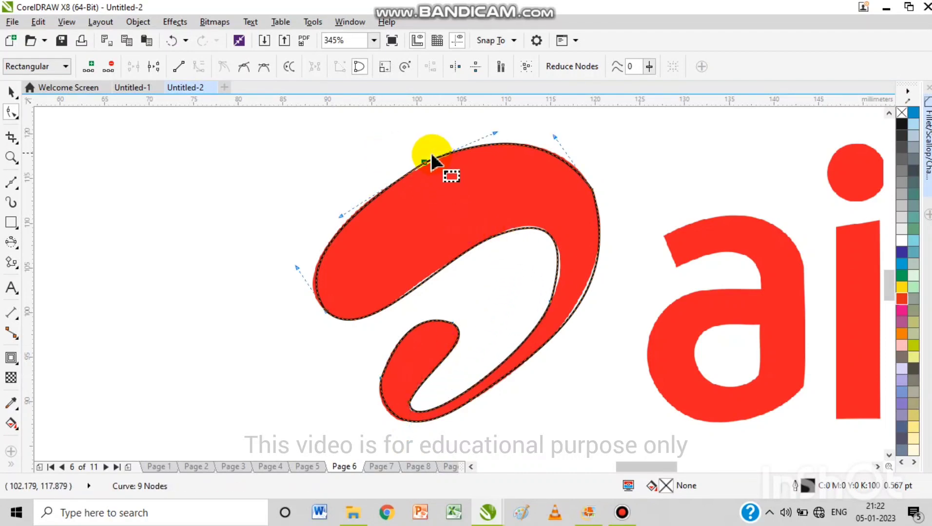
{"action": "left_click_drag", "start_coordinate": [492, 135], "coordinate": [491, 131]}
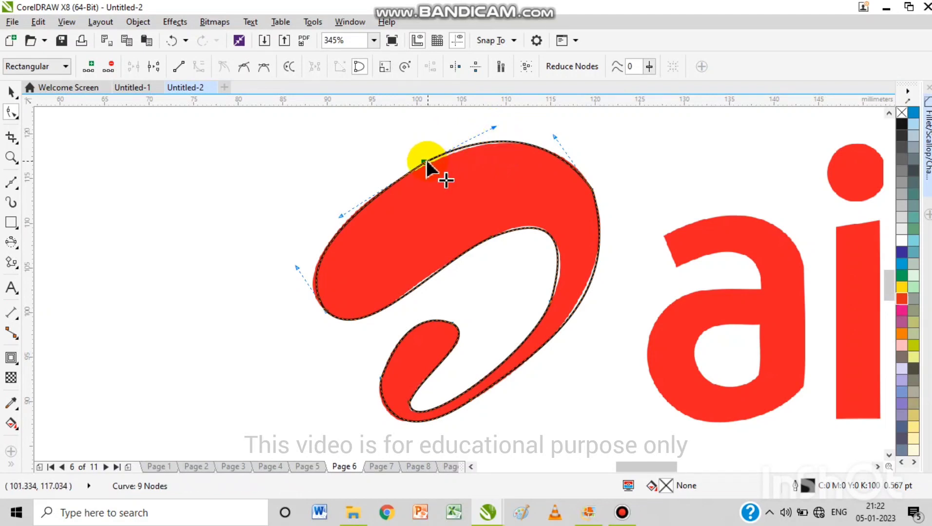
{"action": "left_click_drag", "start_coordinate": [426, 164], "coordinate": [427, 167]}
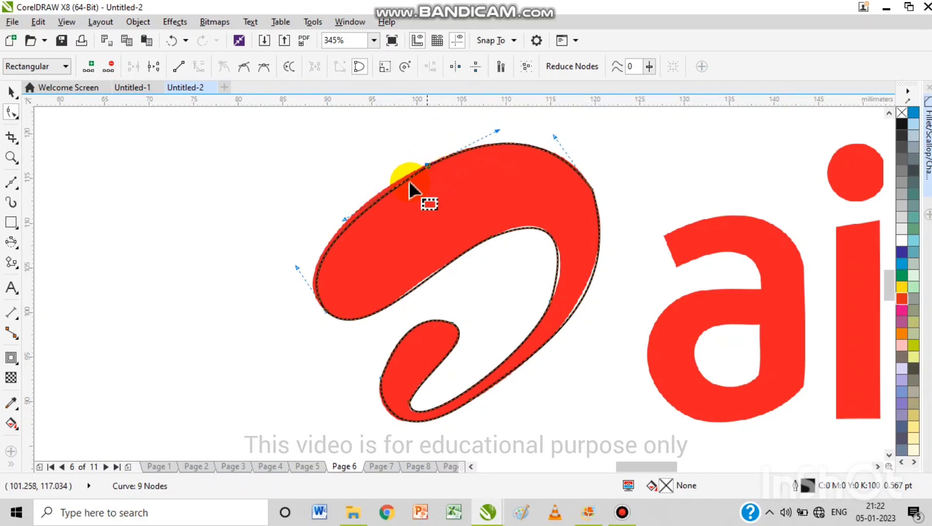
{"action": "left_click_drag", "start_coordinate": [344, 215], "coordinate": [350, 215]}
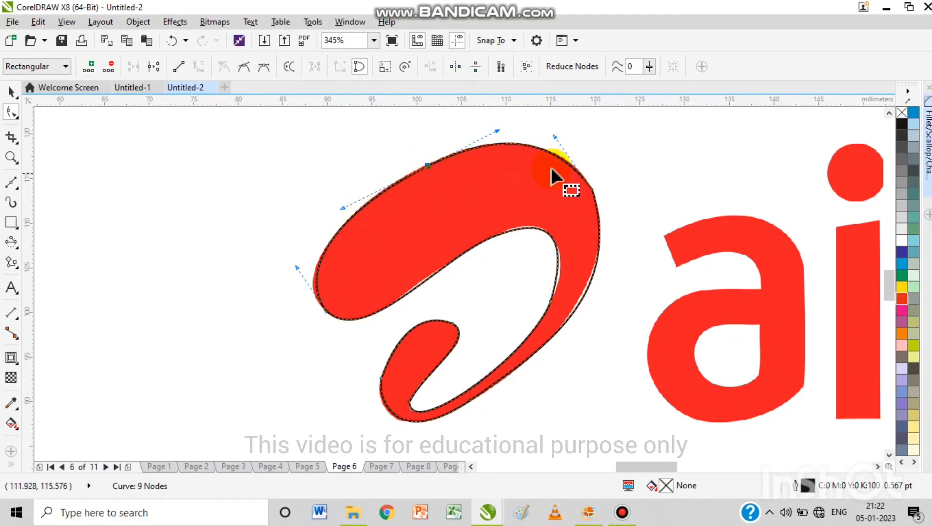
{"action": "left_click_drag", "start_coordinate": [557, 142], "coordinate": [564, 141]}
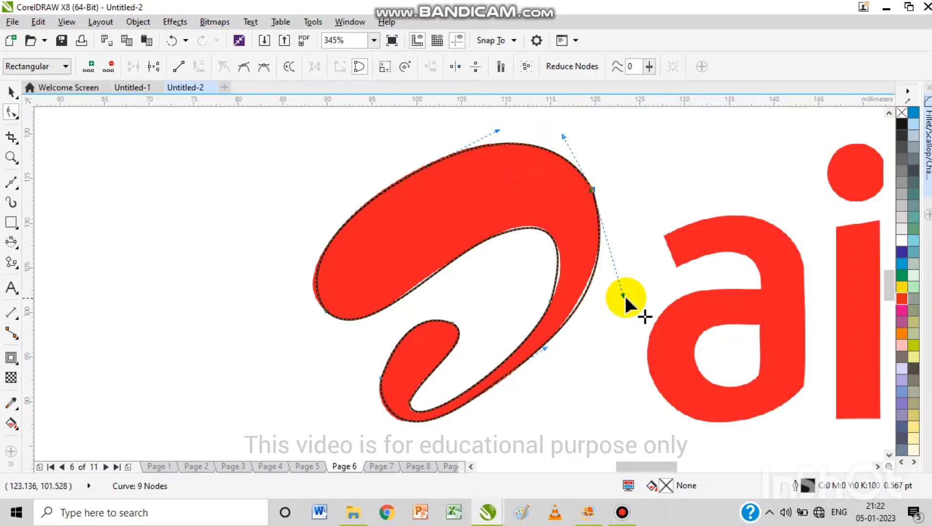
{"action": "left_click_drag", "start_coordinate": [624, 296], "coordinate": [623, 292]}
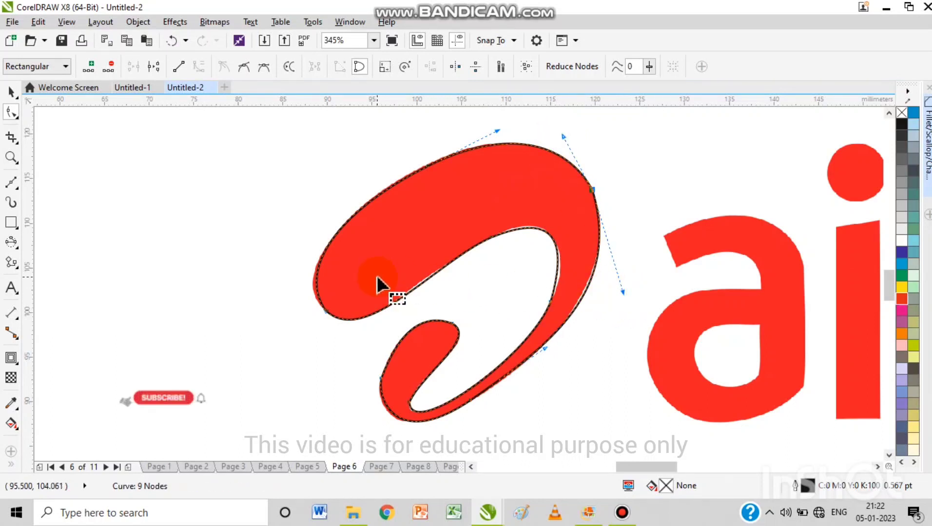
Step: Add the artistic text "airtel" below the reference wordmark
{"action": "key", "text": "space"}
{"action": "scroll", "coordinate": [283, 298], "scroll_direction": "down", "scroll_amount": 3}
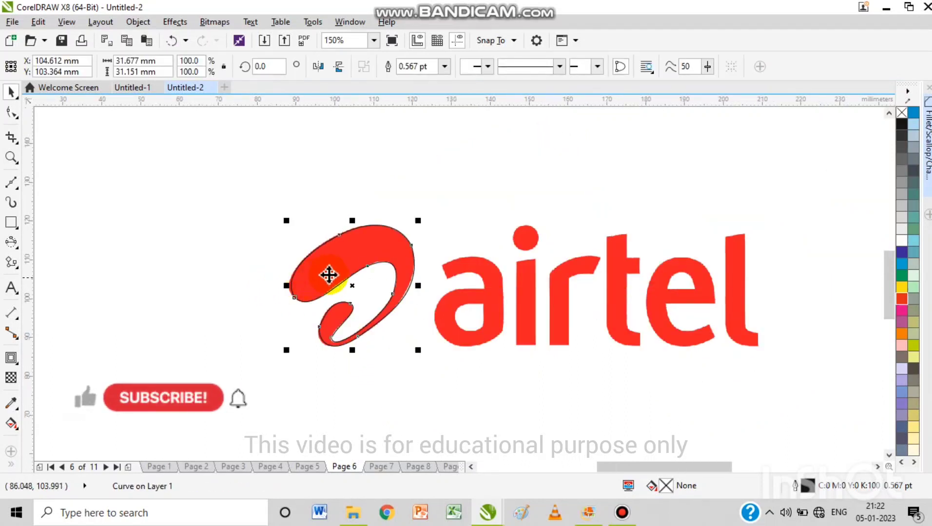
{"action": "left_click", "coordinate": [11, 287]}
{"action": "left_click", "coordinate": [458, 420]}
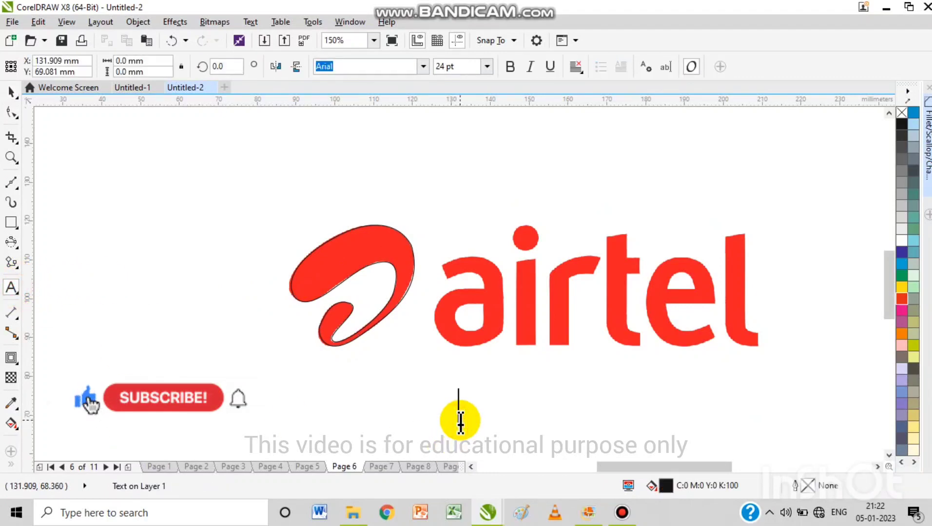
{"action": "type", "text": "airtel"}
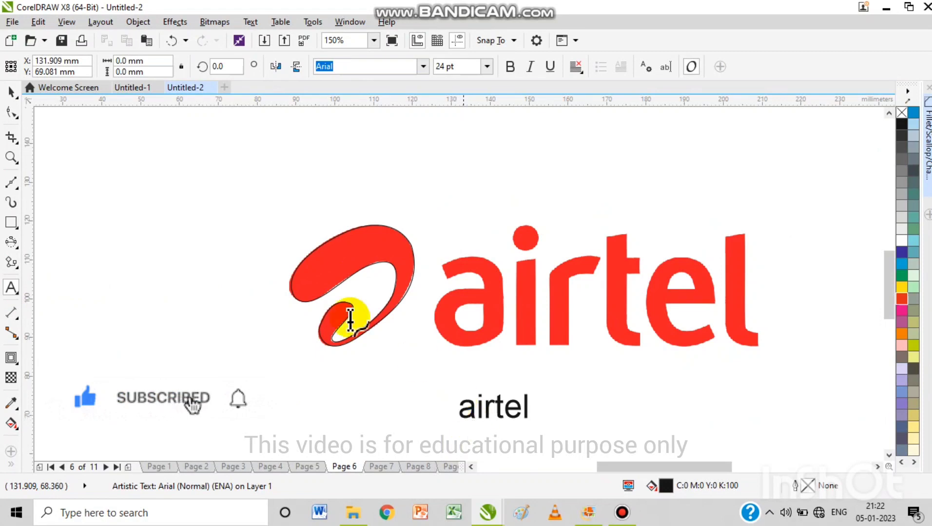
Step: Make the "airtel" text bold and enlarge it over the reference wordmark to match its width
{"action": "left_click", "coordinate": [11, 92]}
{"action": "left_click", "coordinate": [510, 67]}
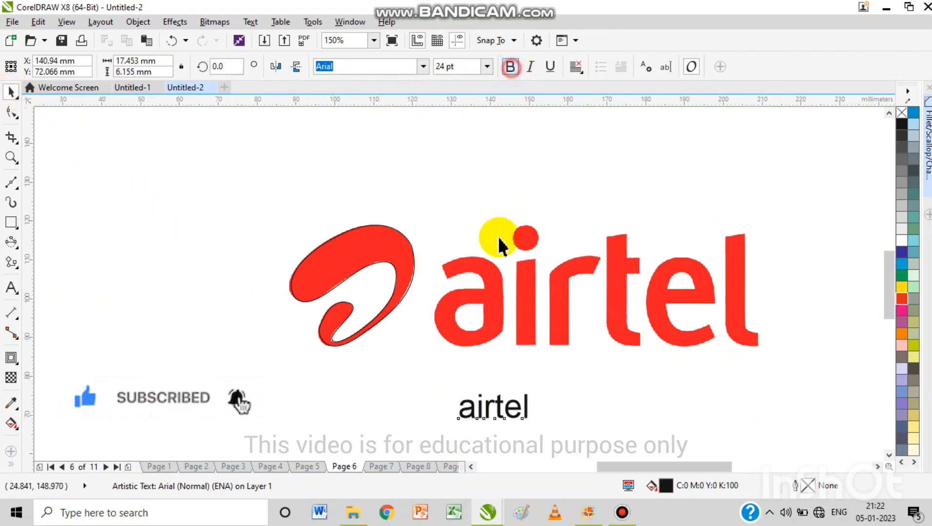
{"action": "left_click_drag", "start_coordinate": [496, 404], "coordinate": [478, 336]}
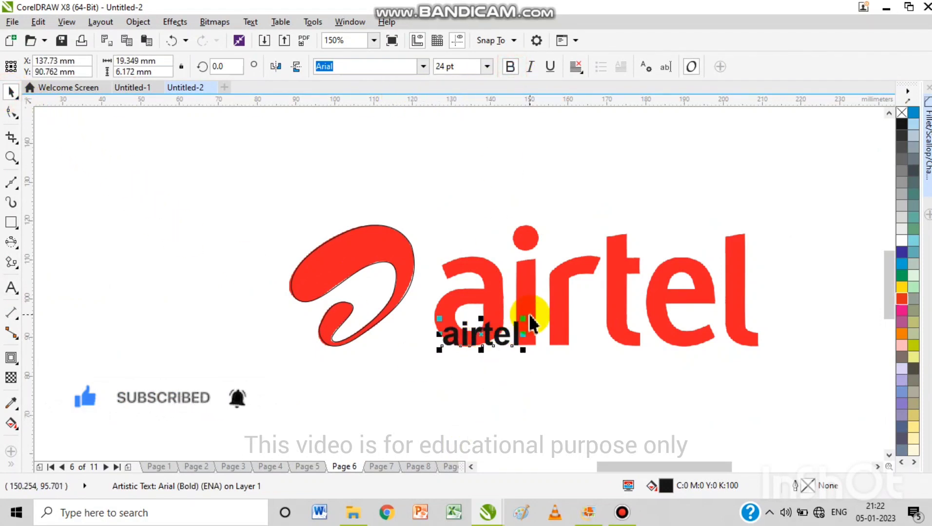
{"action": "left_click_drag", "start_coordinate": [525, 317], "coordinate": [750, 193]}
Step: Move the swoosh outline and "airtel" text together about 40 mm down, clear of the reference, and fill them red
{"action": "scroll", "coordinate": [362, 264], "scroll_direction": "down", "scroll_amount": 2}
{"action": "left_click", "coordinate": [365, 260], "text": "shift"}
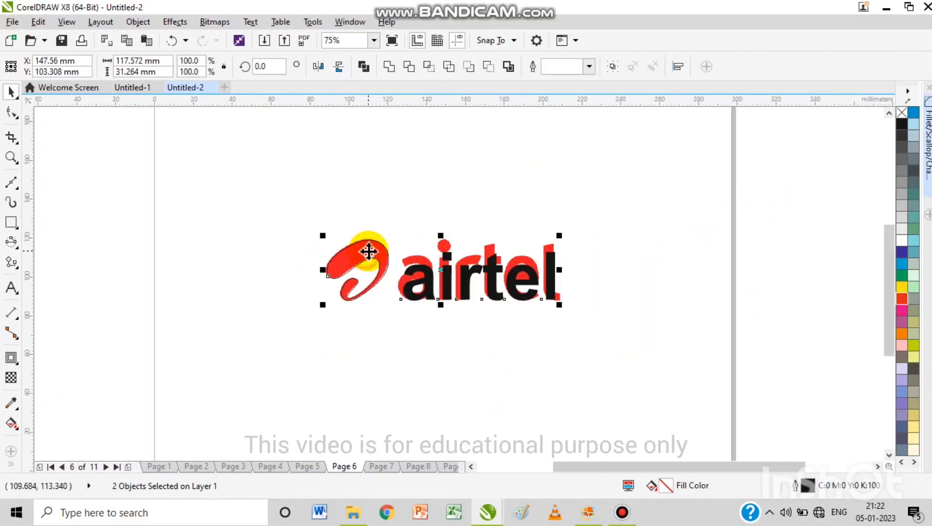
{"action": "left_click_drag", "start_coordinate": [368, 280], "coordinate": [371, 343]}
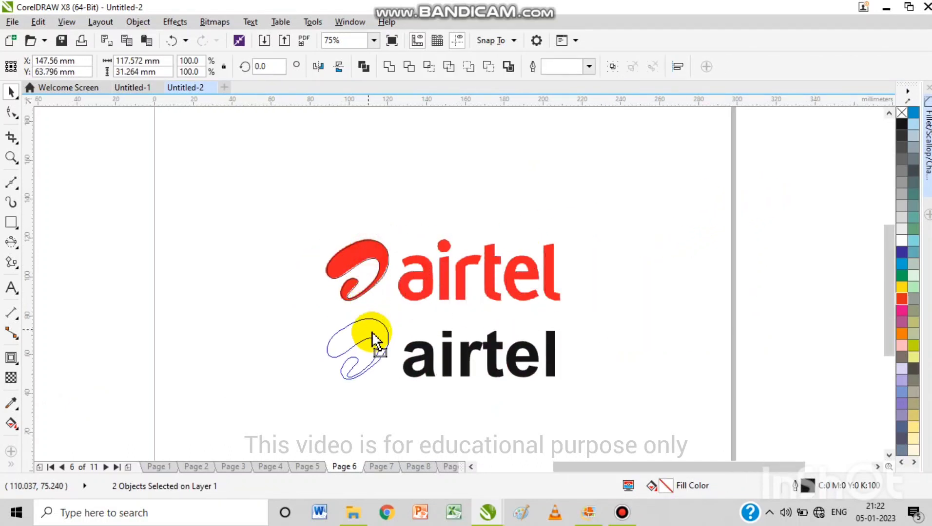
{"action": "left_click", "coordinate": [902, 298]}
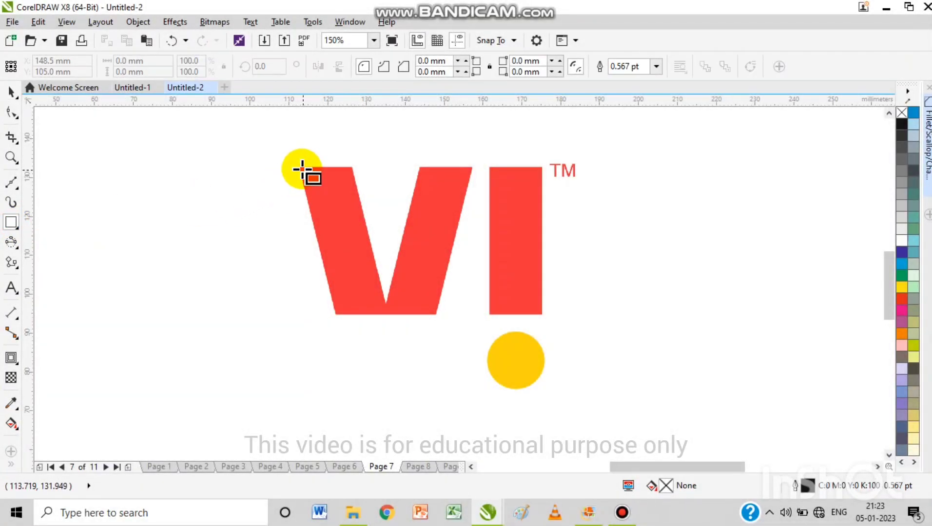
Step: Draw a rectangle about 13.6 by 38.1 mm over the V's left arm and skew it horizontally to match the slant
{"action": "left_click_drag", "start_coordinate": [300, 167], "coordinate": [352, 313]}
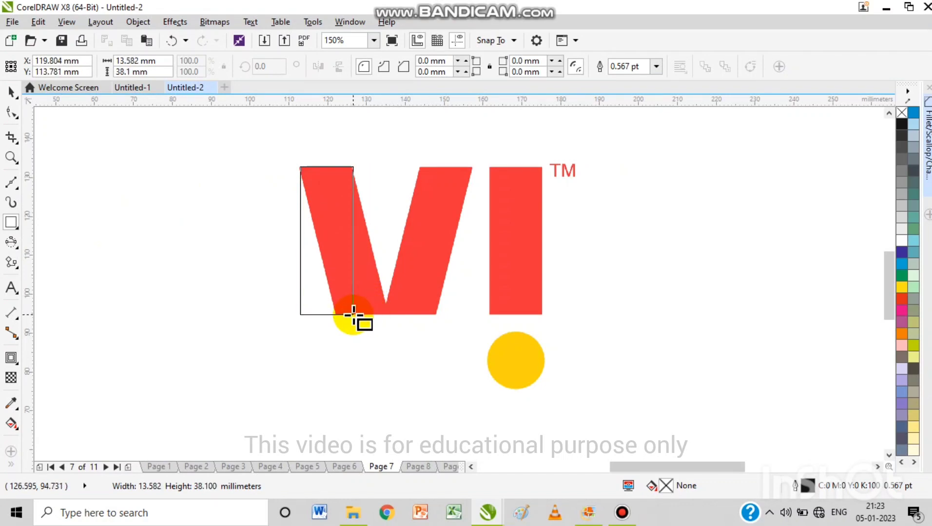
{"action": "left_click_drag", "start_coordinate": [354, 314], "coordinate": [353, 314]}
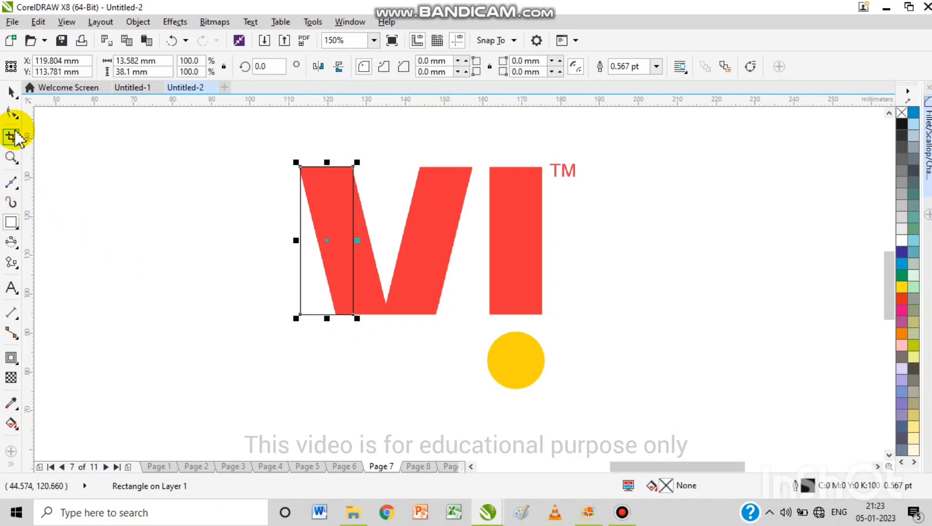
{"action": "left_click", "coordinate": [10, 91]}
{"action": "left_click", "coordinate": [324, 289]}
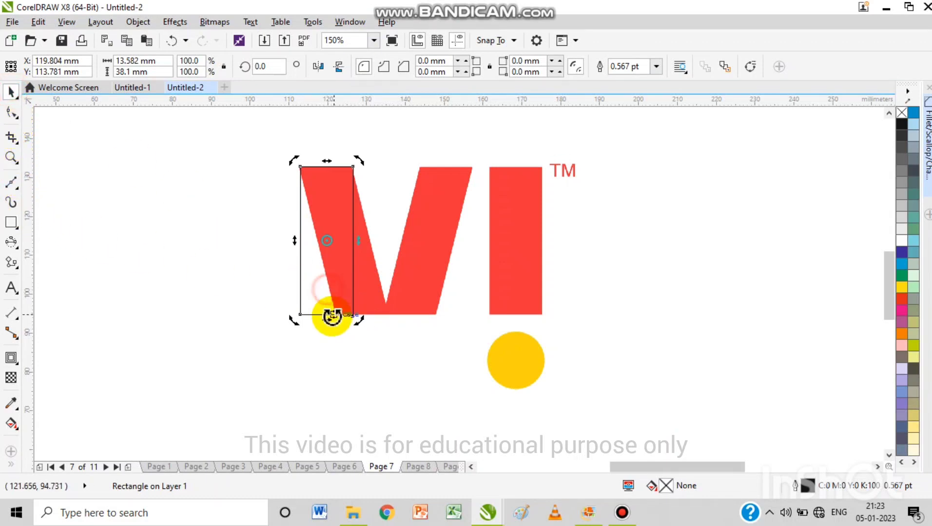
{"action": "left_click_drag", "start_coordinate": [324, 322], "coordinate": [359, 327]}
Step: Duplicate the slanted bar, mirroring the copy horizontally and aligning it over the V's right arm
{"action": "left_click", "coordinate": [354, 257]}
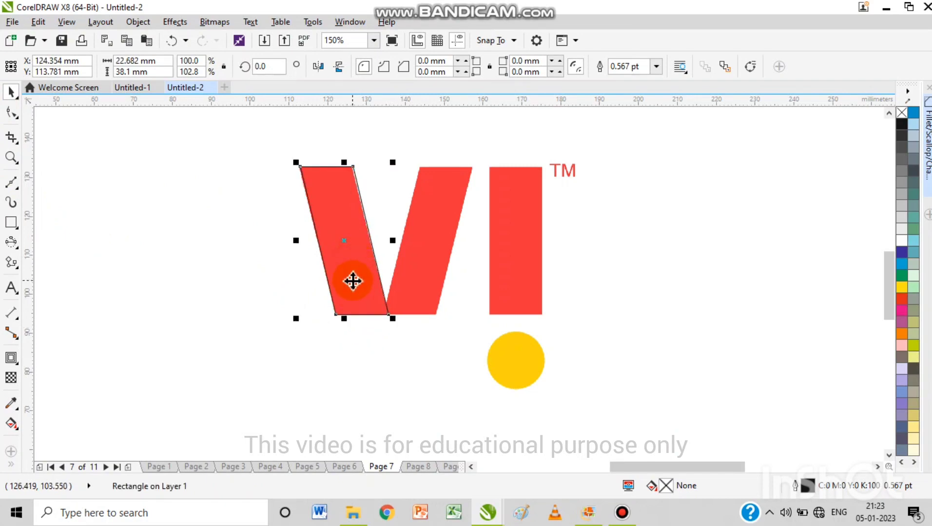
{"action": "left_click_drag", "start_coordinate": [418, 281], "coordinate": [418, 280]}
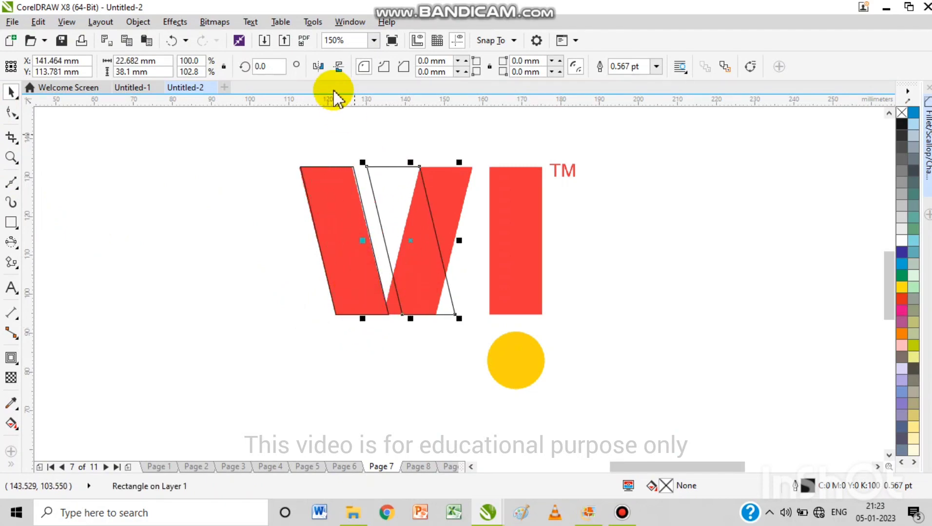
{"action": "left_click", "coordinate": [318, 66]}
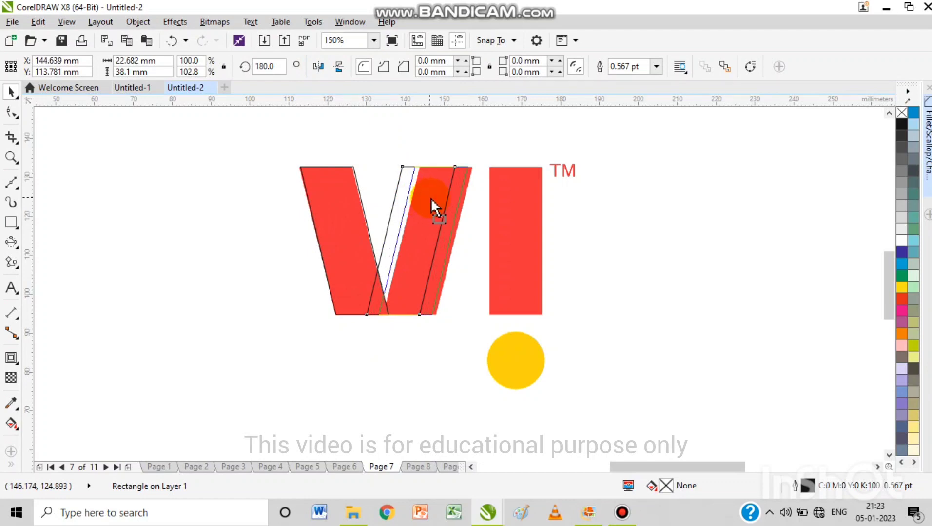
{"action": "left_click_drag", "start_coordinate": [431, 198], "coordinate": [433, 200]}
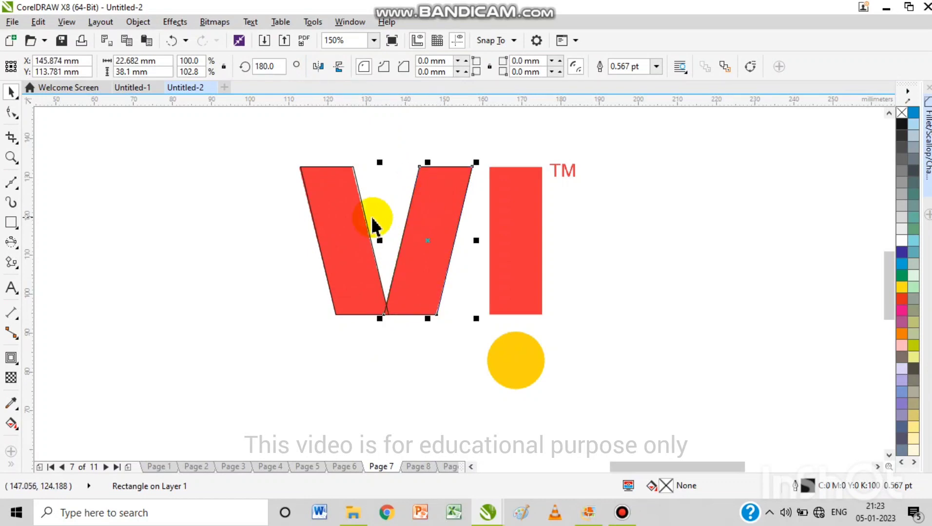
Step: Weld the two slanted bars into a single V and draw a rectangle over the letter I
{"action": "left_click", "coordinate": [343, 225], "text": "shift"}
{"action": "left_click", "coordinate": [389, 66]}
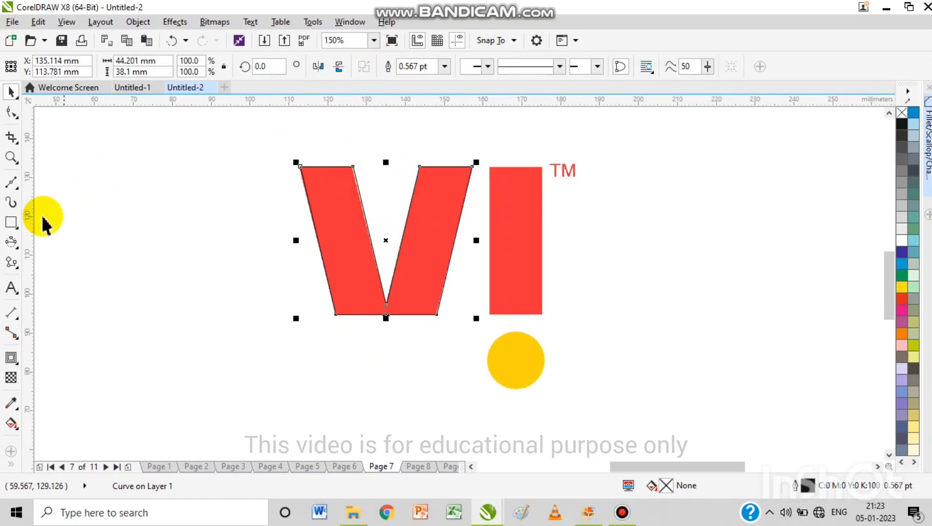
{"action": "left_click", "coordinate": [12, 223]}
{"action": "left_click_drag", "start_coordinate": [490, 165], "coordinate": [541, 314]}
Step: Add the text "TM" and scale it down over the reference trademark sign beside the I
{"action": "left_click", "coordinate": [12, 288]}
{"action": "left_click", "coordinate": [562, 229]}
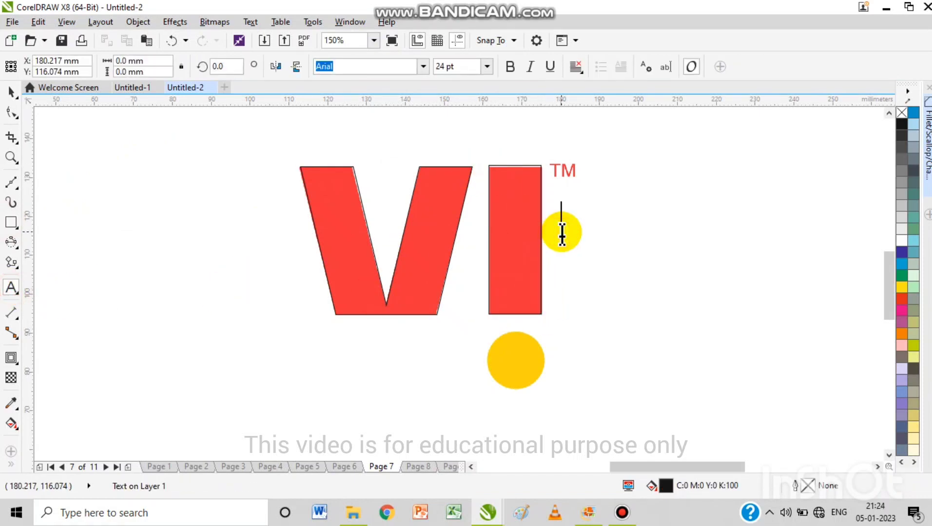
{"action": "type", "text": "TM"}
{"action": "left_click", "coordinate": [11, 91]}
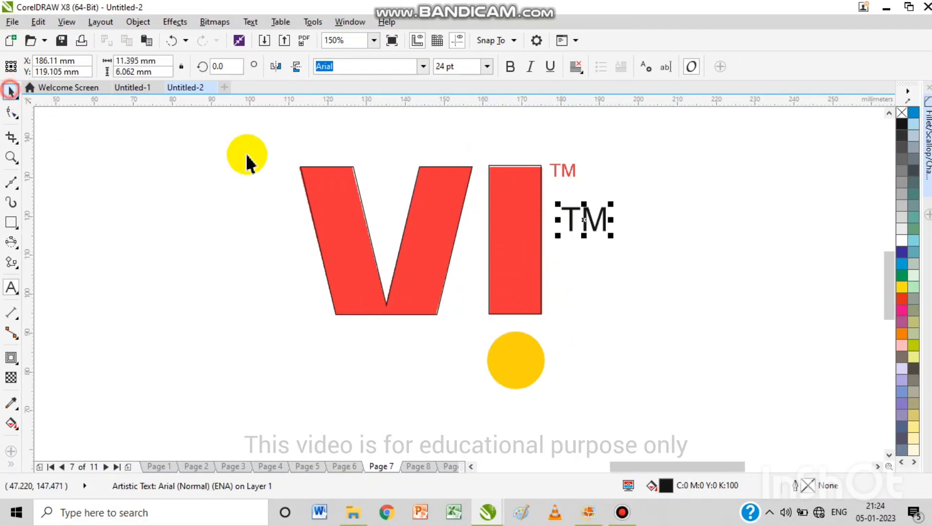
{"action": "left_click_drag", "start_coordinate": [583, 220], "coordinate": [584, 194]}
{"action": "left_click", "coordinate": [564, 192]}
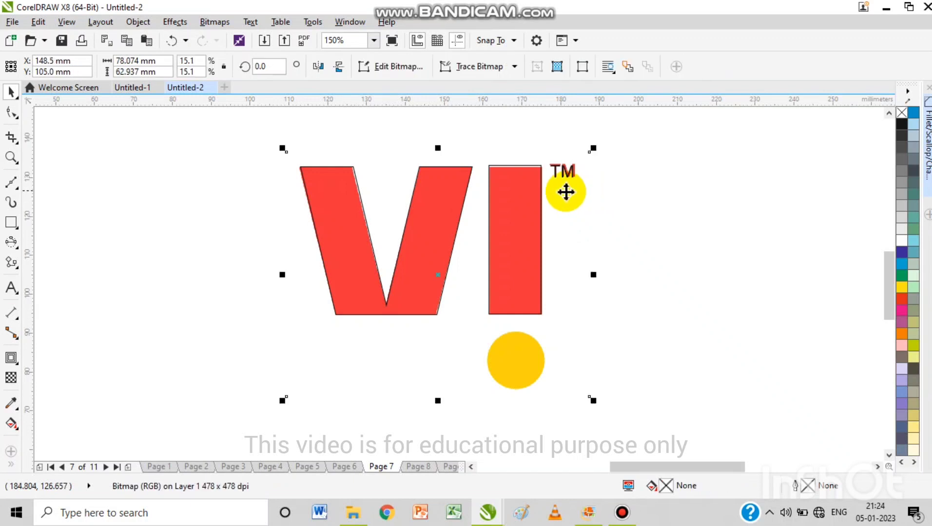
Step: Draw a circle about 14.3 mm in diameter over the yellow dot below the I
{"action": "left_click", "coordinate": [12, 224]}
{"action": "left_click", "coordinate": [13, 242]}
{"action": "left_click", "coordinate": [44, 240]}
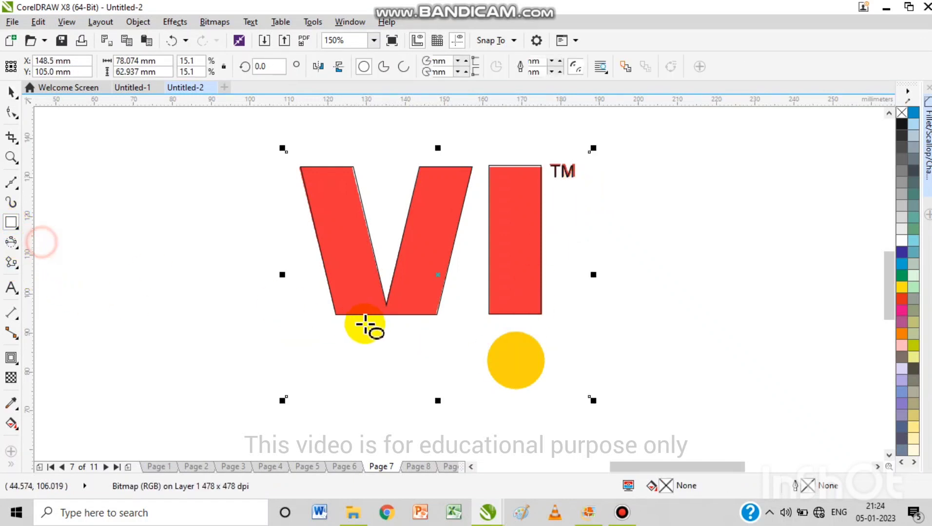
{"action": "left_click_drag", "start_coordinate": [486, 334], "coordinate": [545, 392]}
Step: Select the traced V, I, circle and TM text and move them about 83 mm right, beside the reference logo
{"action": "key", "text": "space"}
{"action": "left_click", "coordinate": [509, 290], "text": "shift"}
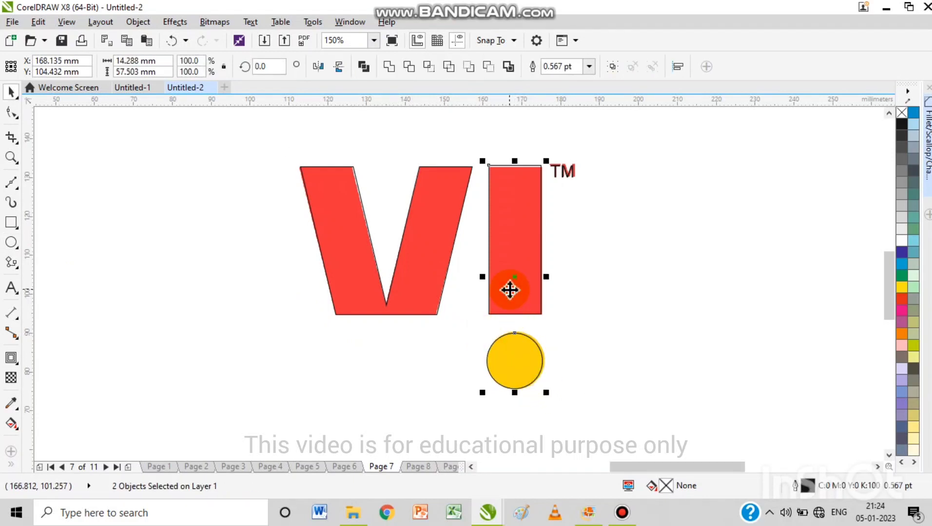
{"action": "left_click", "coordinate": [433, 252], "text": "shift"}
{"action": "left_click", "coordinate": [568, 181], "text": "shift"}
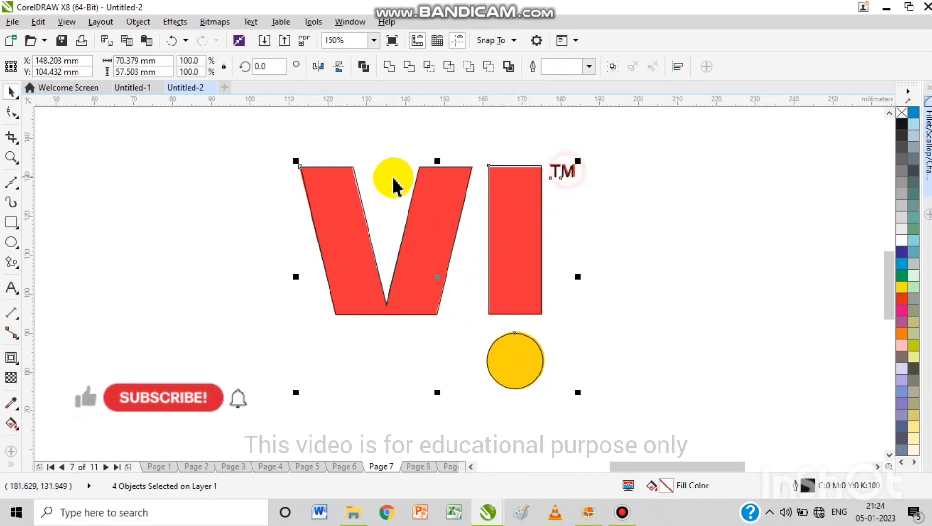
{"action": "scroll", "coordinate": [395, 185], "scroll_direction": "down", "scroll_amount": 2}
{"action": "left_click_drag", "start_coordinate": [523, 206], "coordinate": [597, 198]}
{"action": "scroll", "coordinate": [620, 187], "scroll_direction": "up", "scroll_amount": 2}
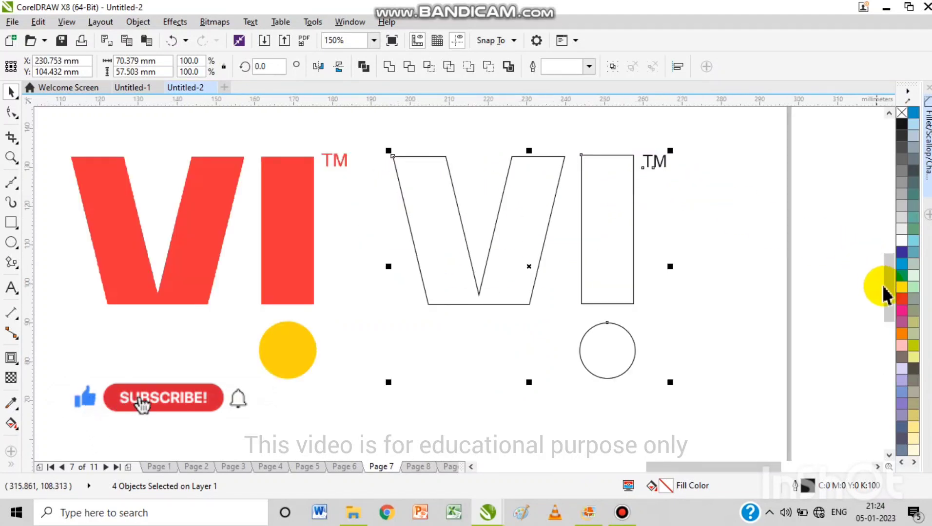
Step: Fill the four traced VI logo objects red, remove their outlines, and deselect them
{"action": "left_click", "coordinate": [901, 298]}
{"action": "right_click", "coordinate": [901, 113]}
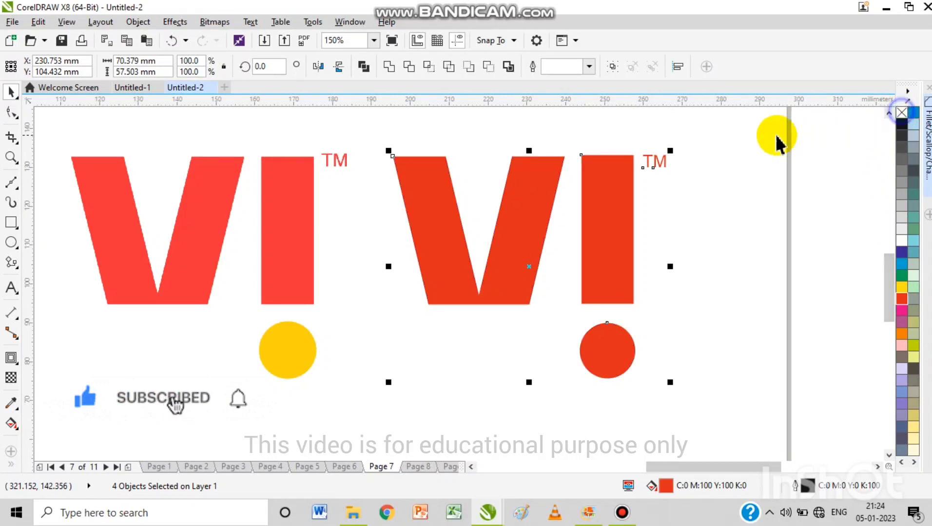
{"action": "left_click_drag", "start_coordinate": [753, 129], "coordinate": [634, 188]}
Step: Fill the circle below the traced I with yellow, leaving the palette colours unedited
{"action": "left_click", "coordinate": [625, 350]}
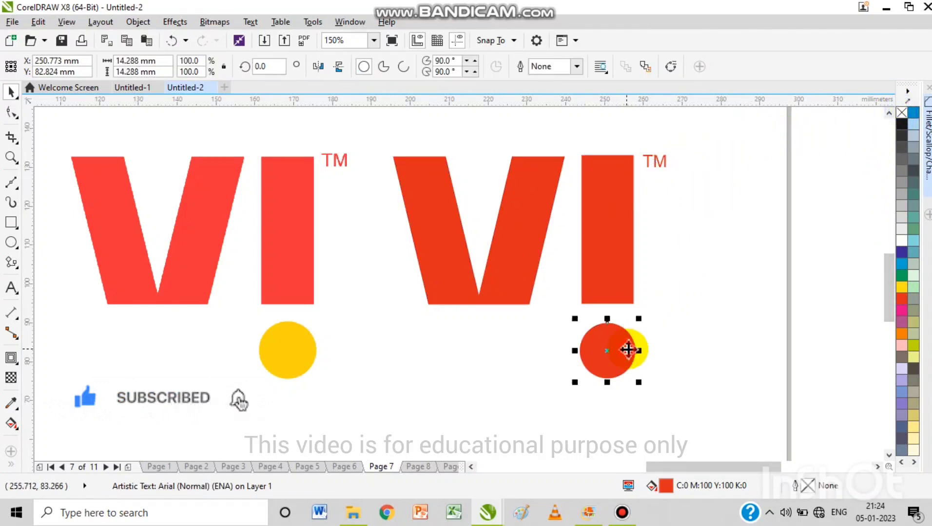
{"action": "double_click", "coordinate": [902, 288]}
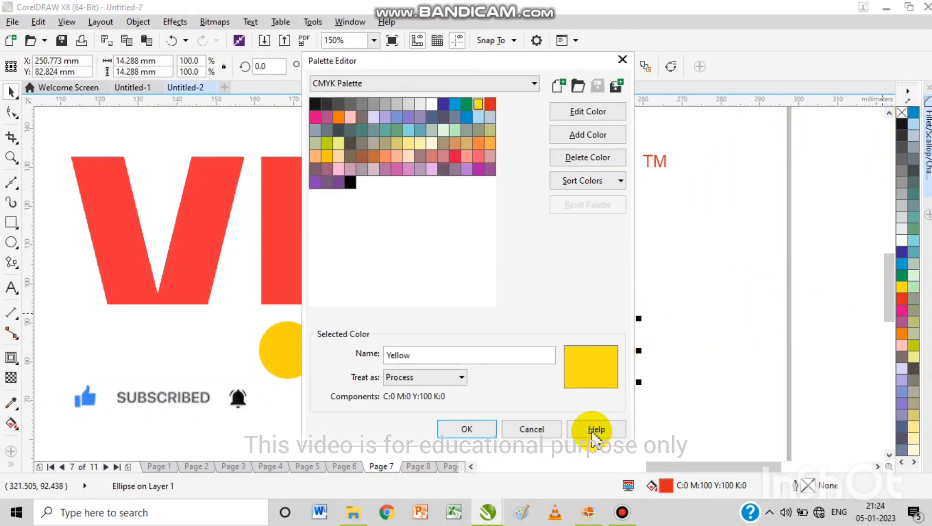
{"action": "left_click", "coordinate": [532, 432]}
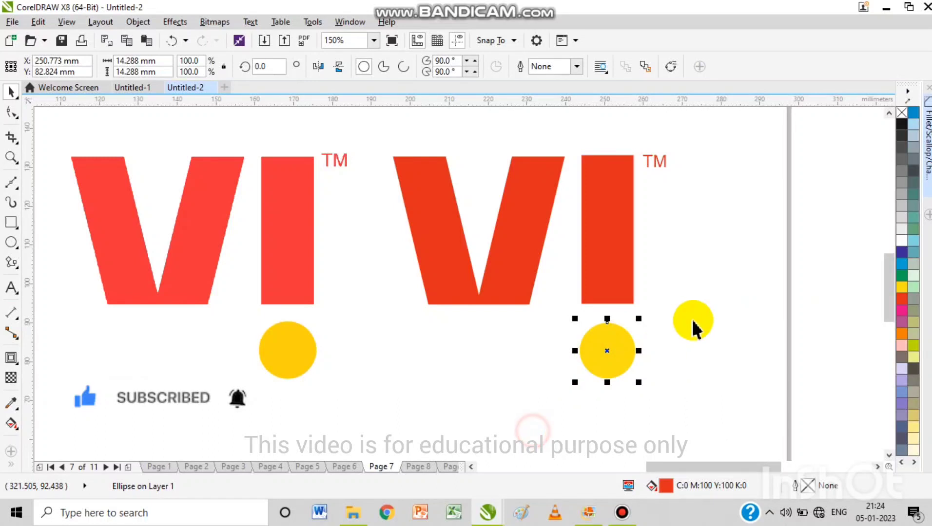
{"action": "left_click", "coordinate": [762, 258]}
Step: Go to Page 8, which holds the vivo reference logo
{"action": "scroll", "coordinate": [651, 280], "scroll_direction": "down", "scroll_amount": 2}
{"action": "key", "text": "Page_Down"}
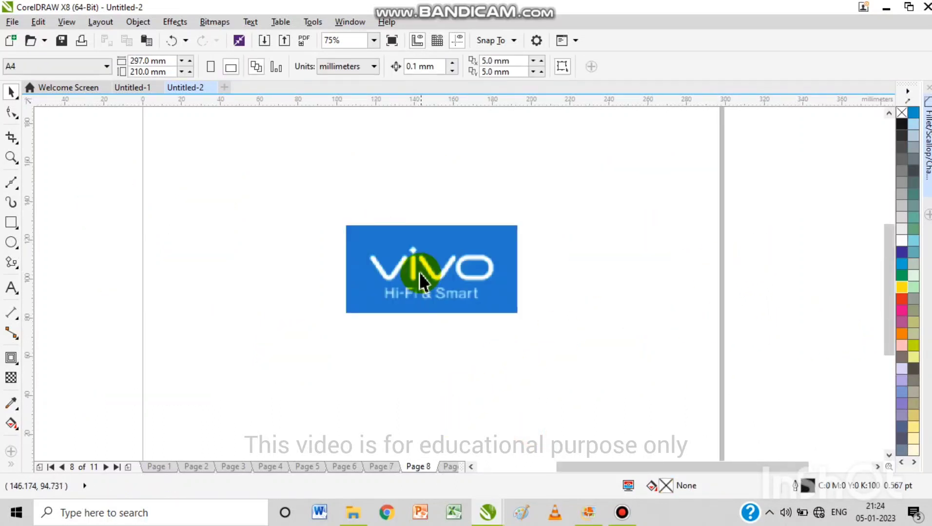
{"action": "scroll", "coordinate": [418, 281], "scroll_direction": "up", "scroll_amount": 2}
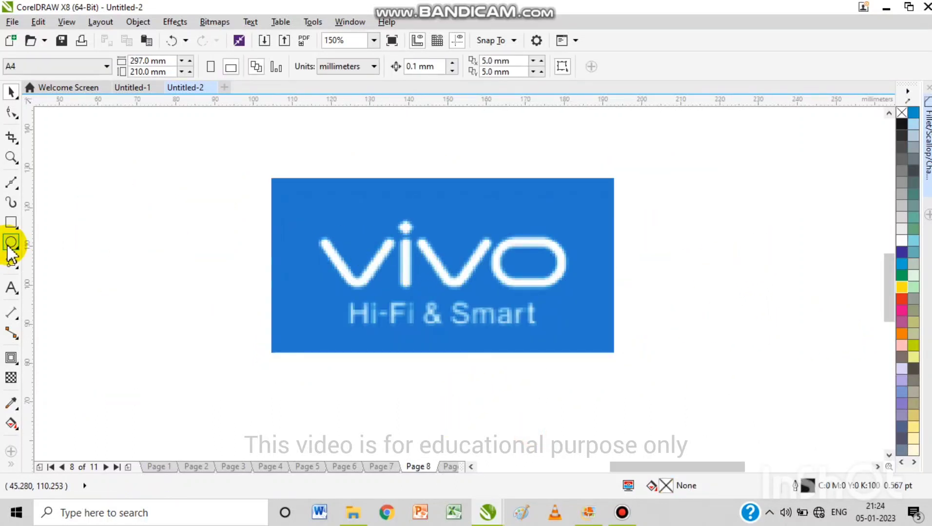
Step: Trace the first v of the vivo logo with a two-segment line along the centre of its strokes
{"action": "left_click", "coordinate": [11, 157]}
{"action": "mouse_move", "coordinate": [218, 147]}
{"action": "left_mouse_down"}
{"action": "mouse_move", "coordinate": [281, 207]}
{"action": "mouse_move", "coordinate": [644, 380]}
{"action": "mouse_move", "coordinate": [682, 382]}
{"action": "left_mouse_up"}
{"action": "left_click", "coordinate": [14, 186]}
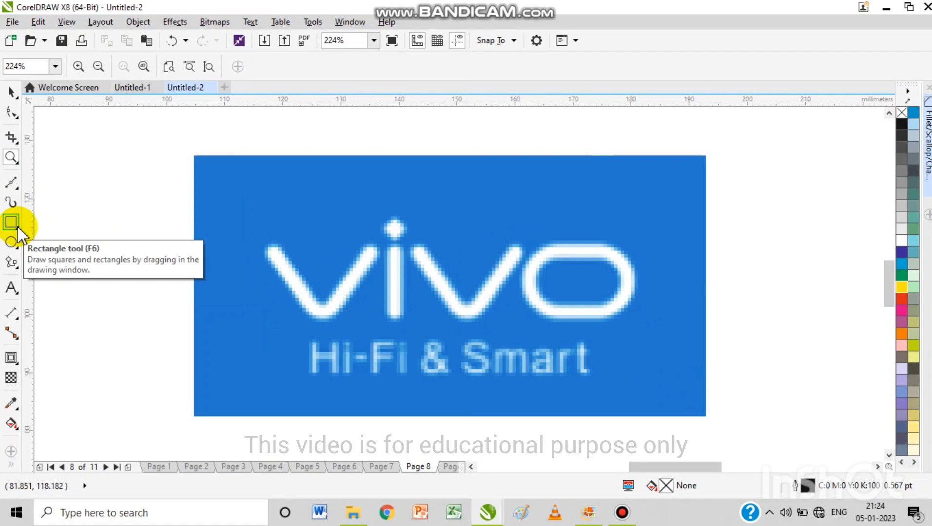
{"action": "left_click", "coordinate": [15, 185]}
{"action": "left_click", "coordinate": [44, 197]}
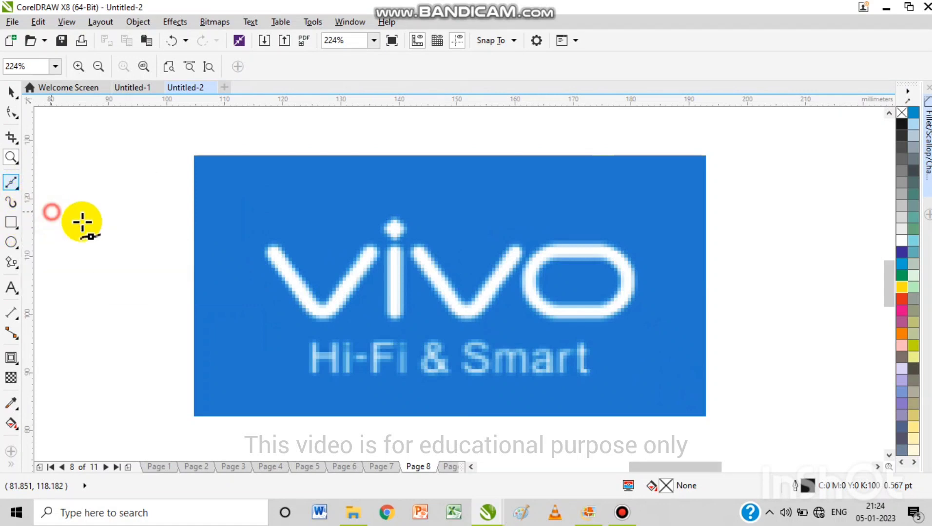
{"action": "left_click_drag", "start_coordinate": [270, 250], "coordinate": [323, 315]}
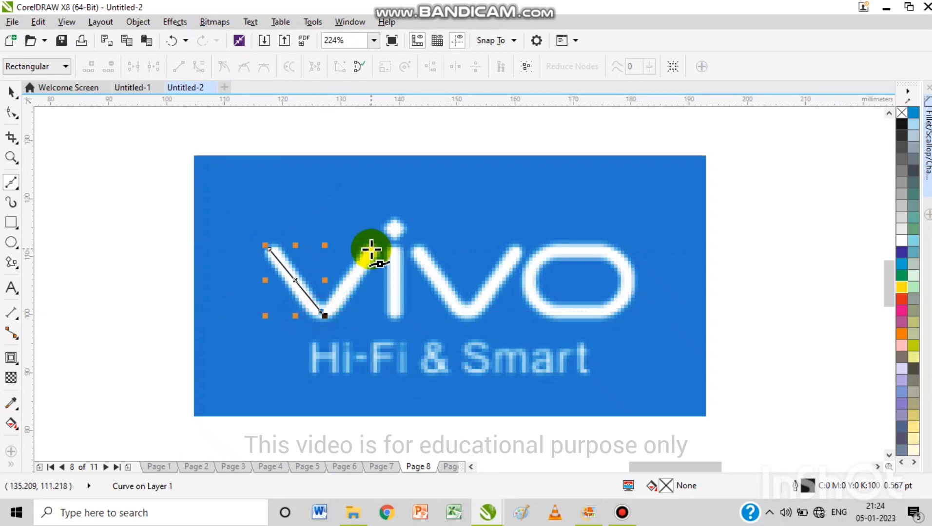
{"action": "left_click_drag", "start_coordinate": [368, 255], "coordinate": [371, 249]}
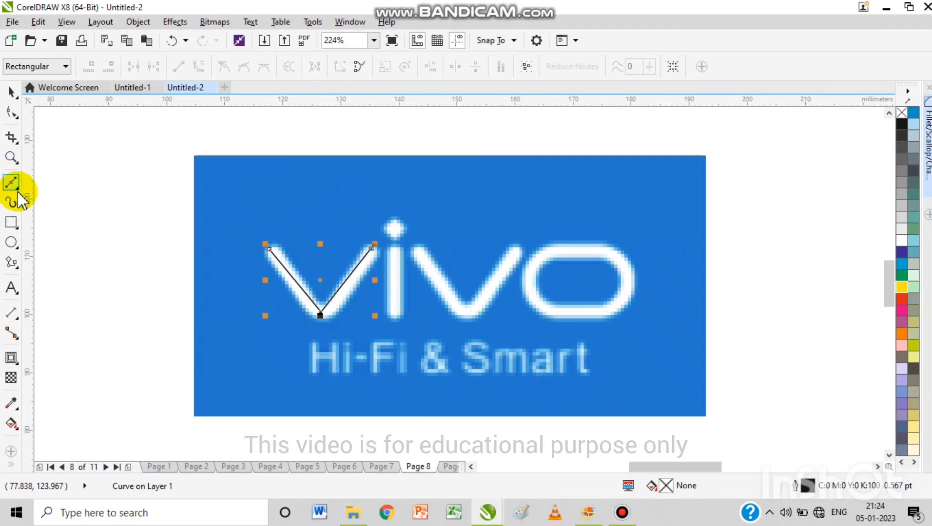
{"action": "left_click", "coordinate": [18, 188]}
{"action": "left_click", "coordinate": [52, 194]}
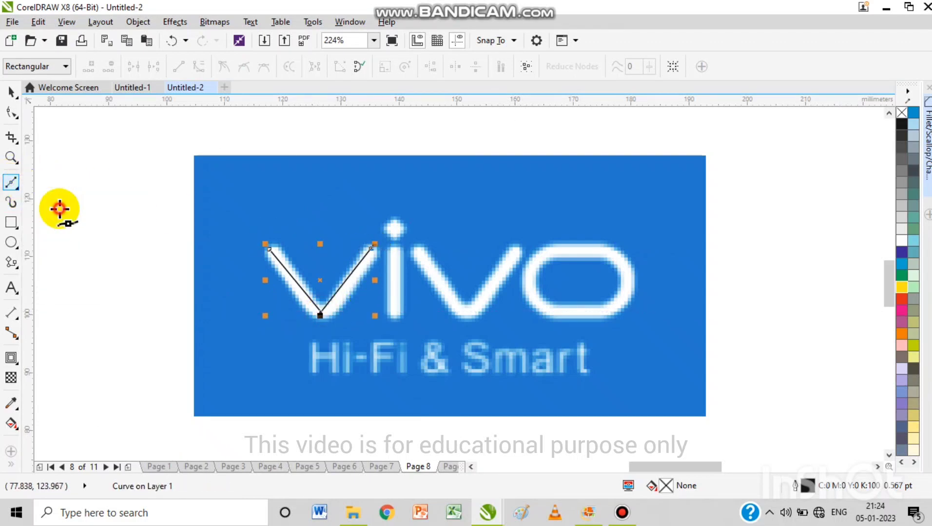
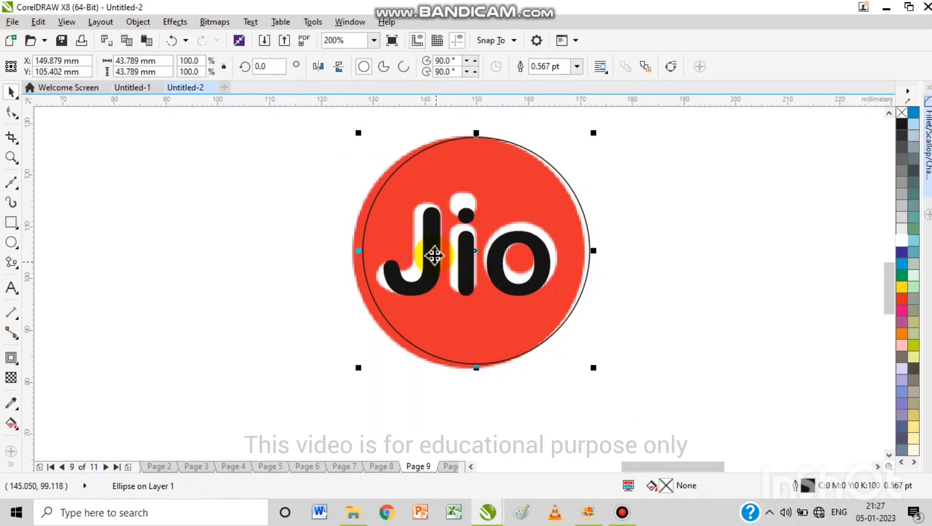
Step: Select the Jio text and its traced circle and move them about 48 mm right, beside the reference logo
{"action": "scroll", "coordinate": [427, 238], "scroll_direction": "down", "scroll_amount": 2}
{"action": "left_click_drag", "start_coordinate": [317, 175], "coordinate": [515, 293]}
{"action": "left_click", "coordinate": [458, 285], "text": "shift"}
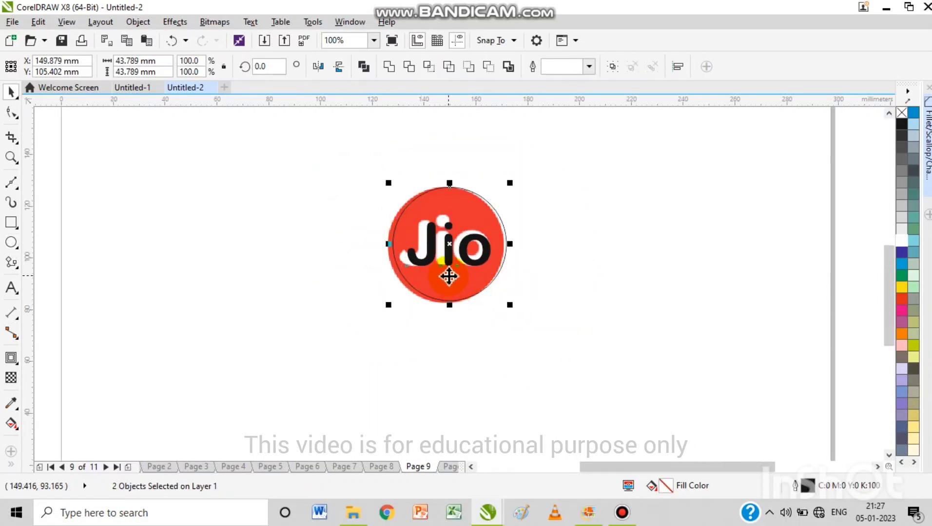
{"action": "left_click_drag", "start_coordinate": [457, 272], "coordinate": [580, 273]}
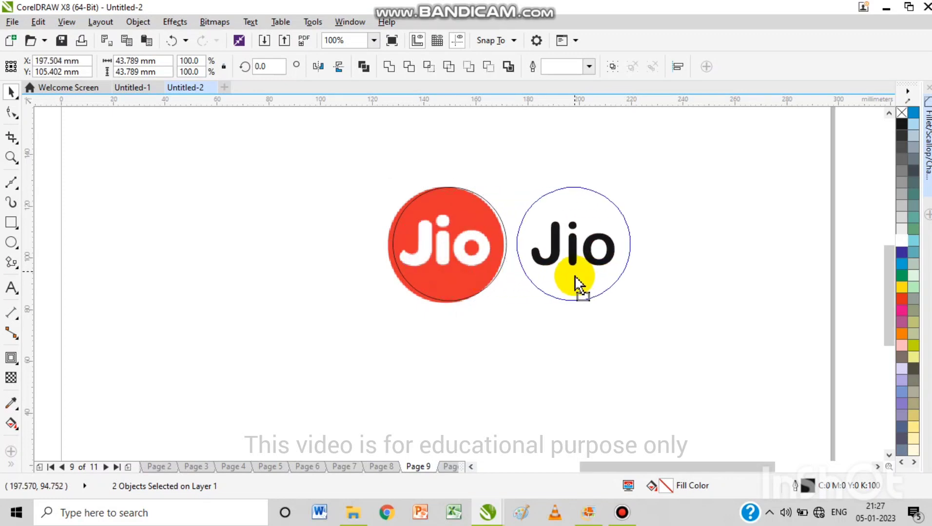
Step: Fill the traced circle with the red sampled from the Jio reference, remove its outline, and send it behind the text
{"action": "left_click", "coordinate": [571, 290]}
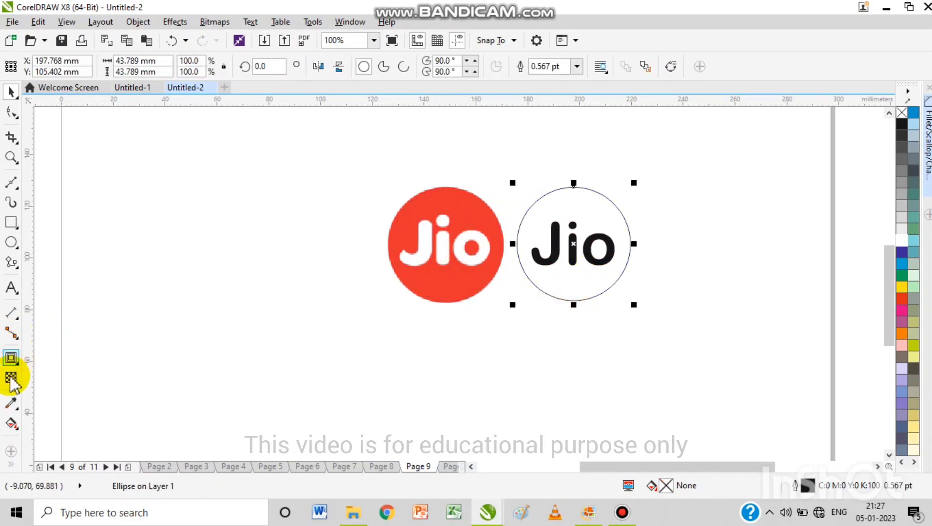
{"action": "left_click", "coordinate": [11, 402]}
{"action": "left_click", "coordinate": [439, 276]}
{"action": "left_click", "coordinate": [553, 290]}
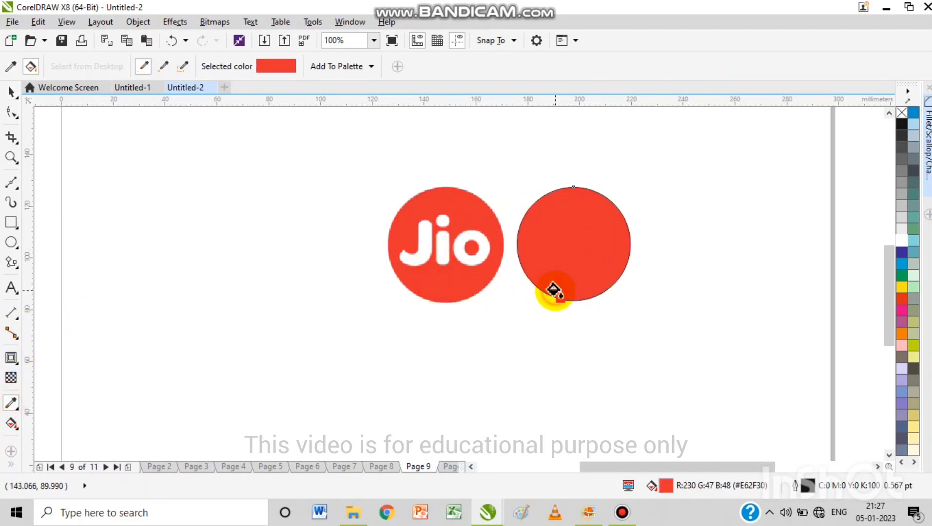
{"action": "key", "text": "space"}
{"action": "key", "text": "shift+Page_Down"}
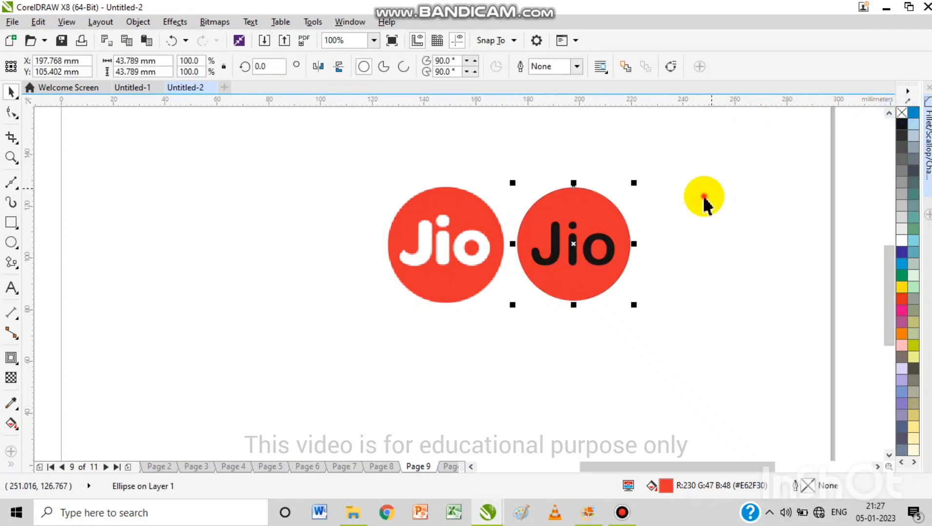
Step: Fill the Jio text white and go to Page 10 with the Videocon reference logo
{"action": "left_click", "coordinate": [539, 263]}
{"action": "left_click", "coordinate": [901, 241]}
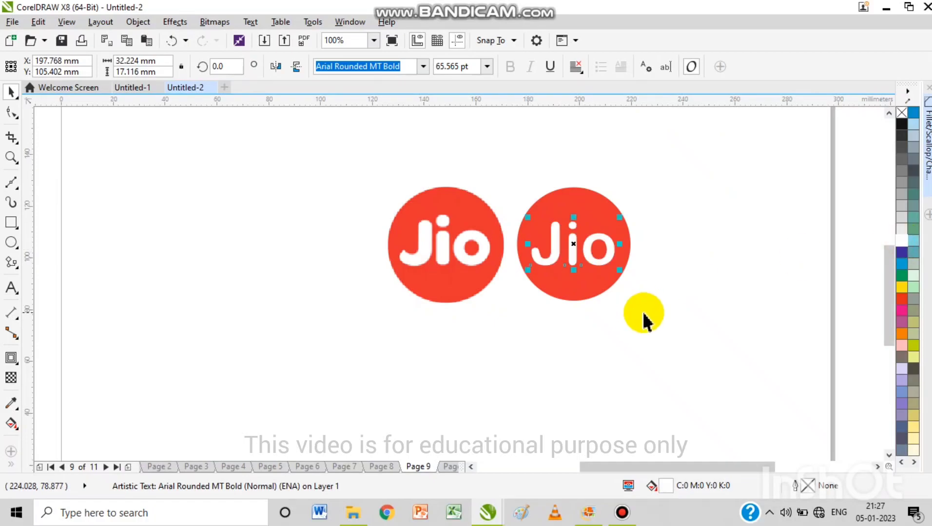
{"action": "left_click", "coordinate": [642, 311]}
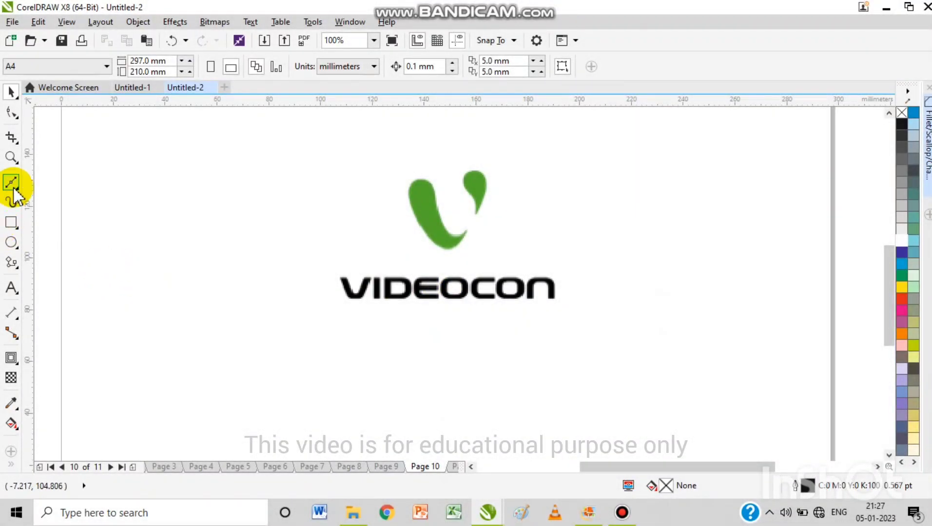
Step: Draw a closed two-node straight outline with the Bézier tool from the top of the small green drop to its lower tip
{"action": "left_click", "coordinate": [14, 188]}
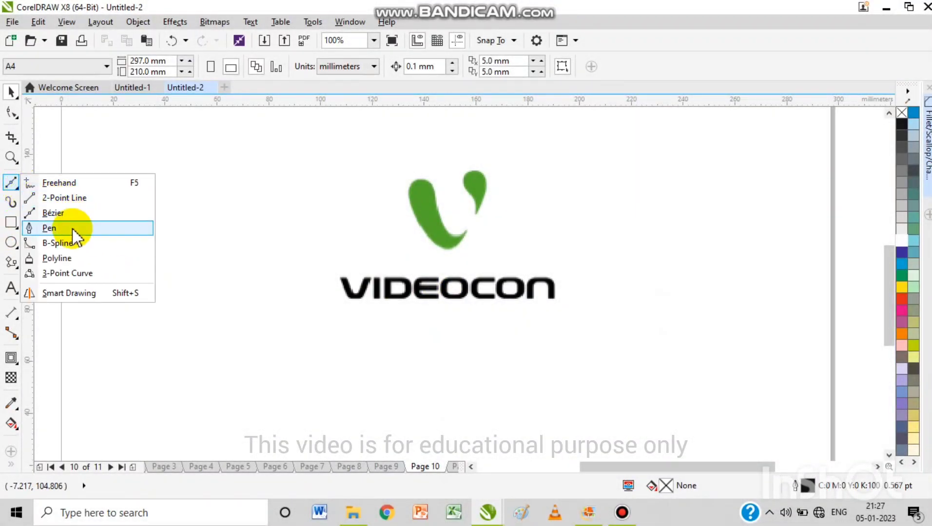
{"action": "left_click", "coordinate": [59, 213]}
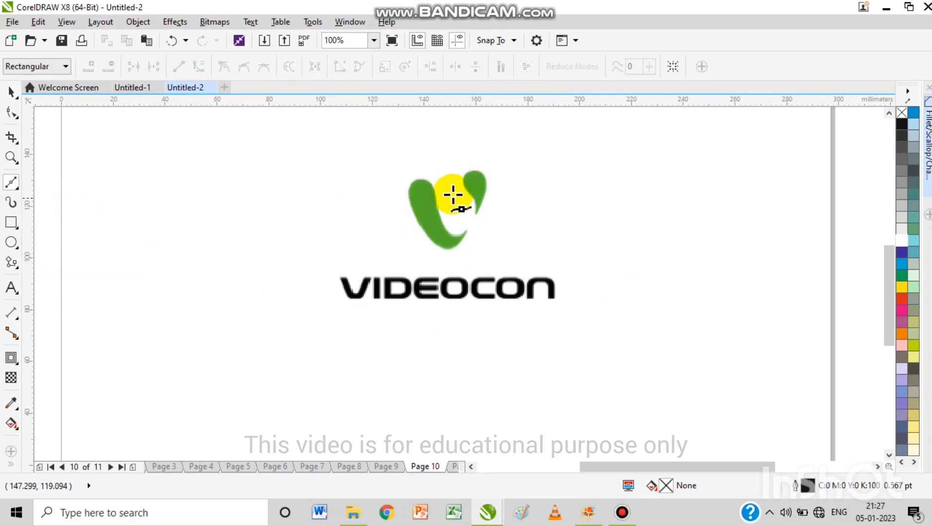
{"action": "scroll", "coordinate": [454, 193], "scroll_direction": "up", "scroll_amount": 3}
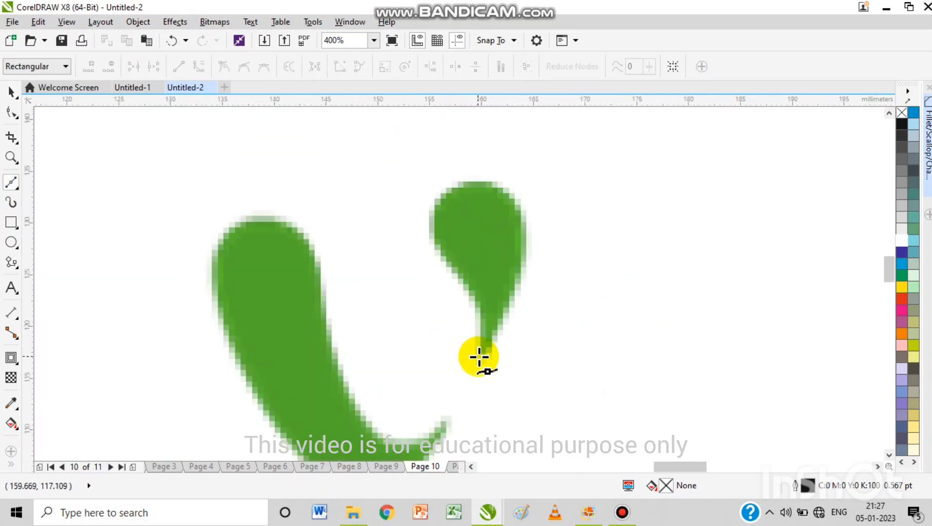
{"action": "left_click", "coordinate": [462, 181]}
{"action": "left_click", "coordinate": [484, 356]}
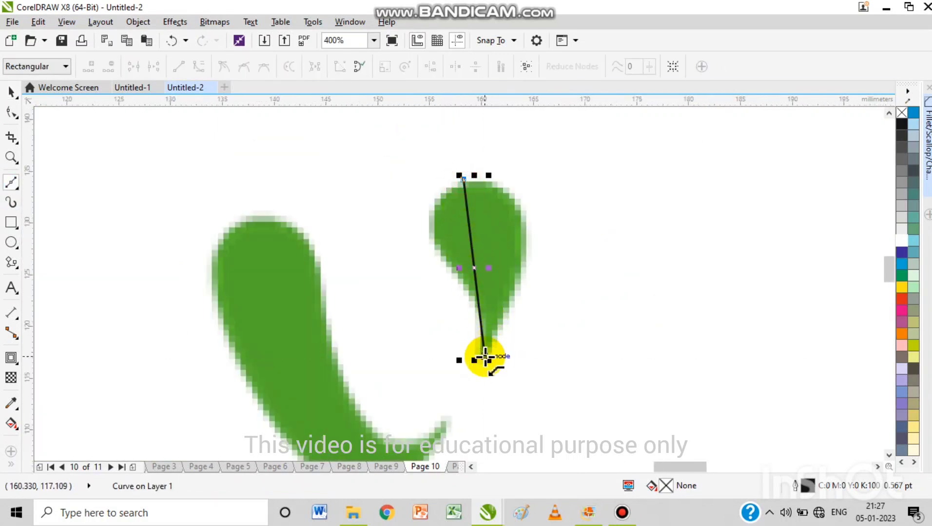
Step: Convert the drop outline's segments to curves and bend them to match both sides of the green drop
{"action": "left_click", "coordinate": [18, 116]}
{"action": "left_click_drag", "start_coordinate": [385, 152], "coordinate": [599, 427]}
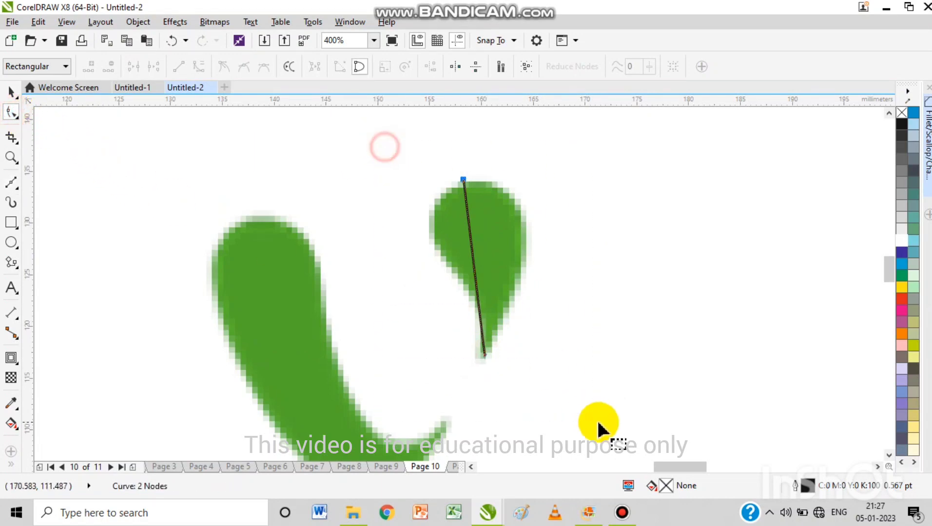
{"action": "left_click", "coordinate": [197, 66]}
{"action": "left_click_drag", "start_coordinate": [392, 146], "coordinate": [478, 259]}
{"action": "left_click", "coordinate": [475, 233]}
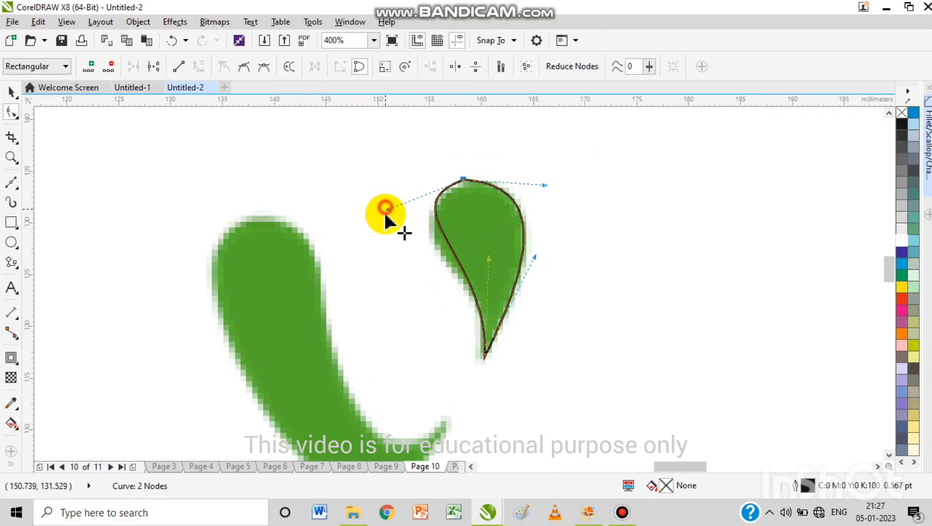
{"action": "left_click_drag", "start_coordinate": [386, 208], "coordinate": [384, 241]}
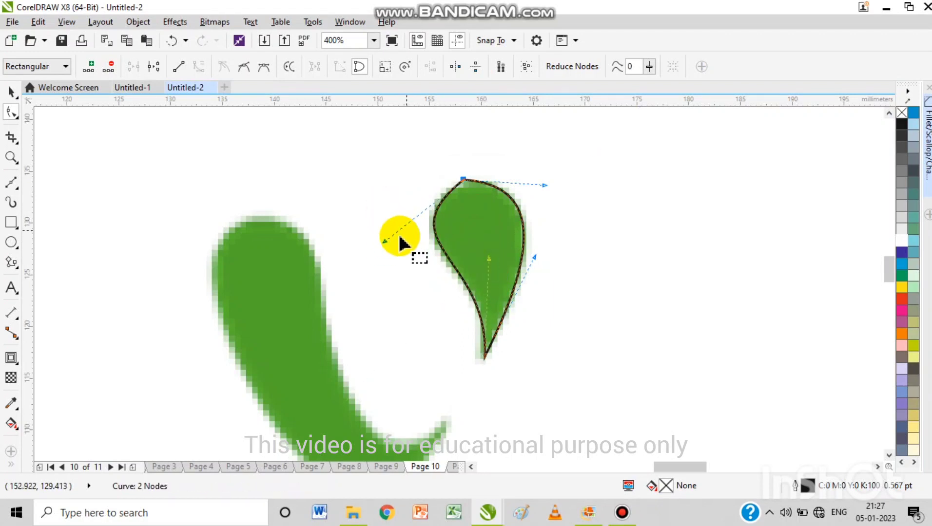
Step: Add nodes on both upper sides of the drop outline and round off its top to match the reference
{"action": "double_click", "coordinate": [434, 223]}
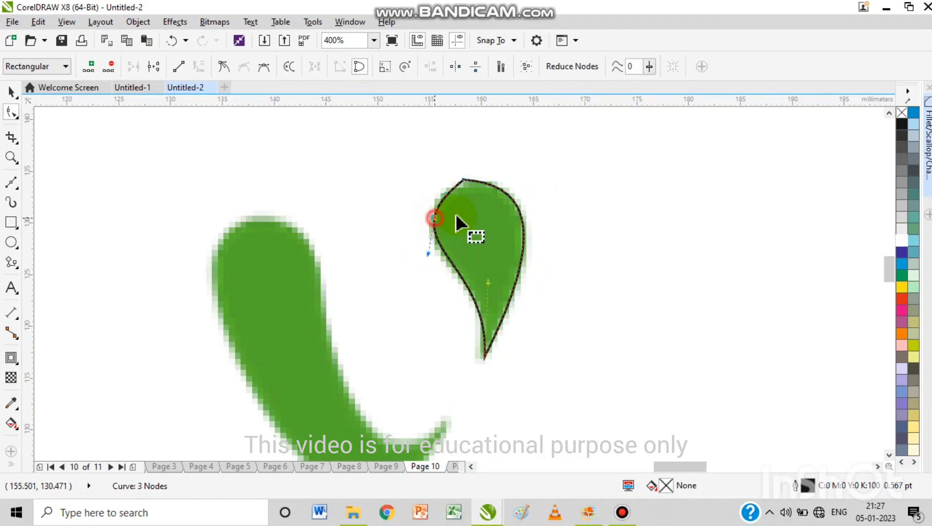
{"action": "double_click", "coordinate": [516, 209]}
{"action": "left_click_drag", "start_coordinate": [446, 152], "coordinate": [481, 199]}
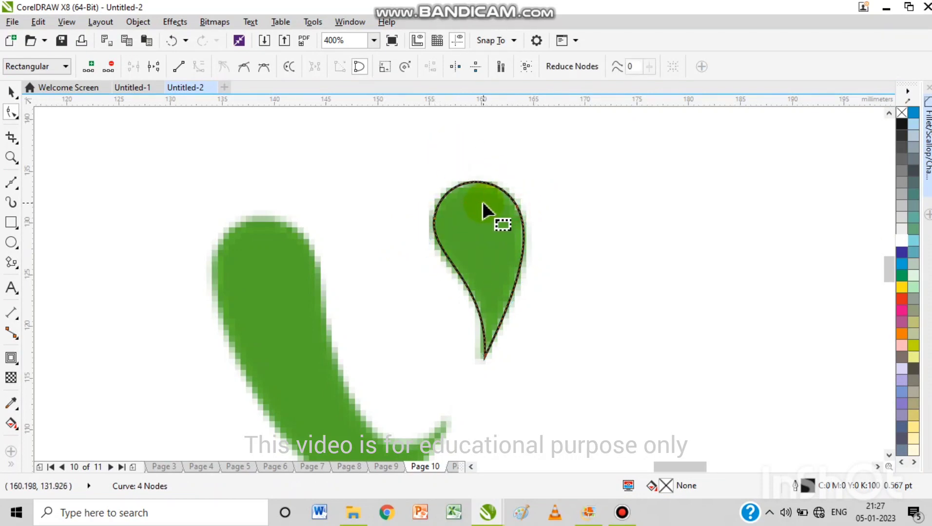
Step: Draw a closed four-node straight-line outline over the large green stroke of the Videocon symbol
{"action": "scroll", "coordinate": [488, 195], "scroll_direction": "down", "scroll_amount": 2}
{"action": "scroll", "coordinate": [457, 244], "scroll_direction": "up", "scroll_amount": 1}
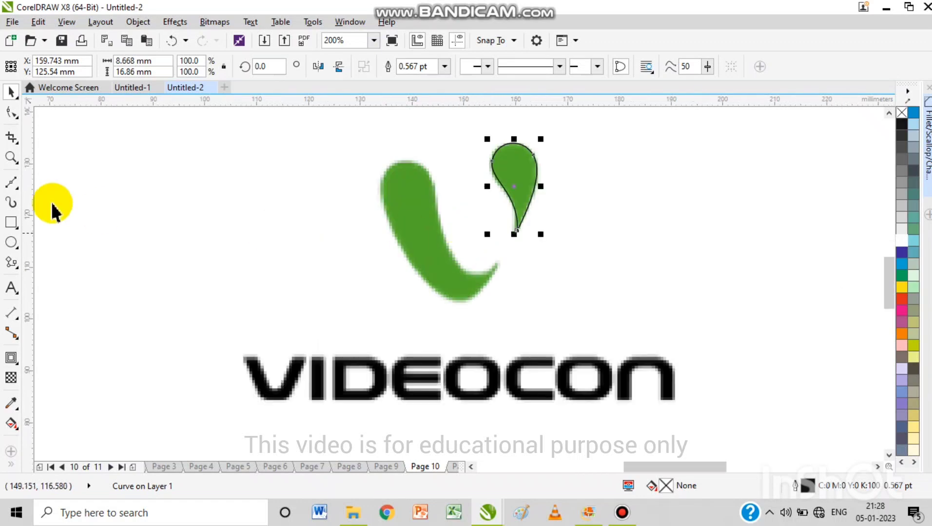
{"action": "left_click", "coordinate": [11, 181]}
{"action": "left_click", "coordinate": [498, 264]}
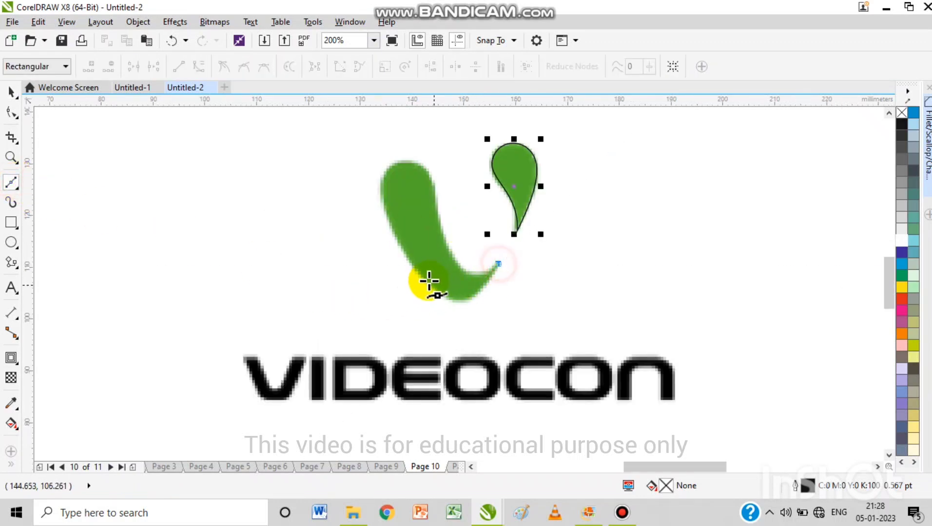
{"action": "left_click", "coordinate": [427, 279]}
{"action": "left_click", "coordinate": [397, 160]}
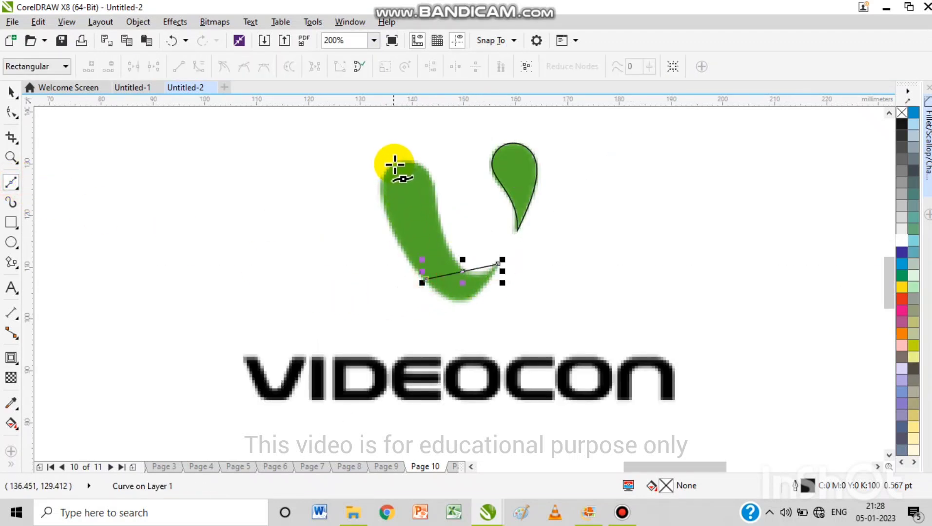
{"action": "left_click", "coordinate": [442, 234]}
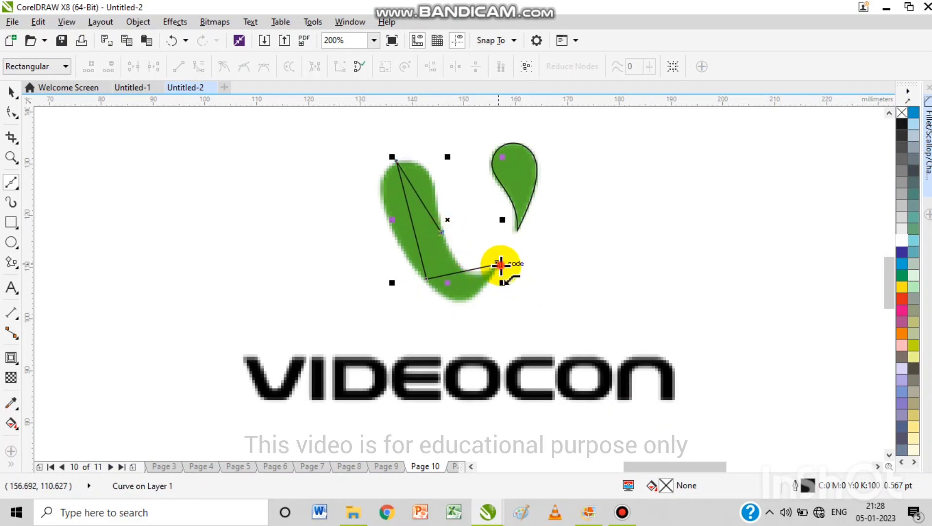
{"action": "left_click", "coordinate": [499, 264]}
Step: Convert the large stroke outline's segments to curves and bend them to follow the green shape's edges
{"action": "left_click", "coordinate": [12, 113]}
{"action": "left_click_drag", "start_coordinate": [322, 151], "coordinate": [468, 237]}
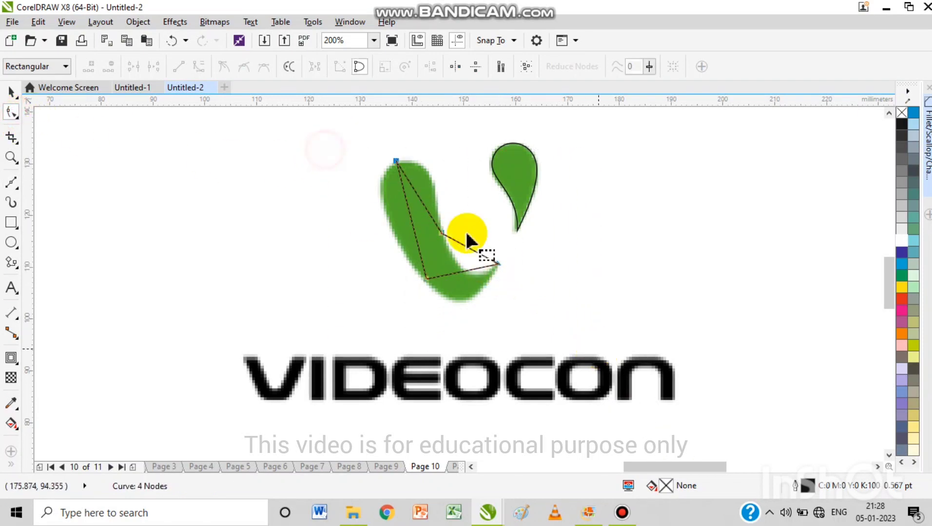
{"action": "left_click", "coordinate": [197, 67]}
{"action": "left_click_drag", "start_coordinate": [411, 230], "coordinate": [385, 215]}
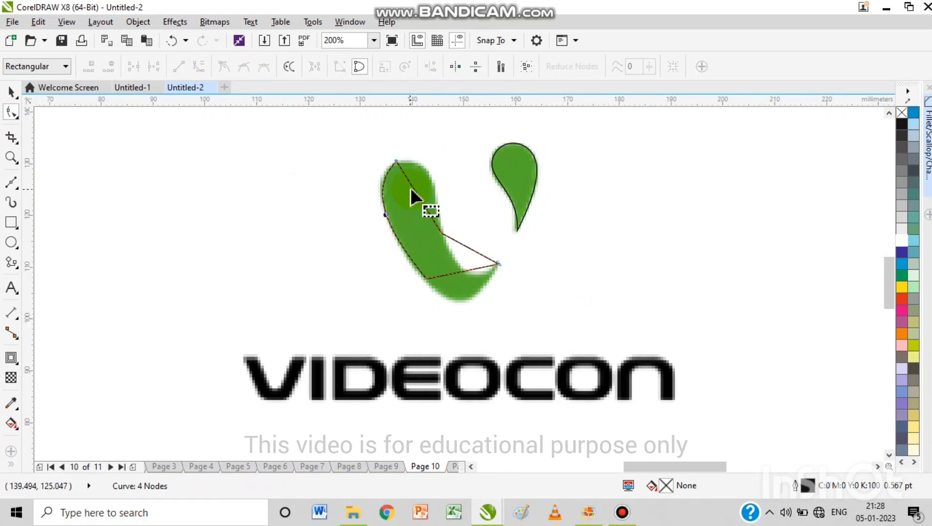
{"action": "left_click_drag", "start_coordinate": [419, 185], "coordinate": [425, 169]}
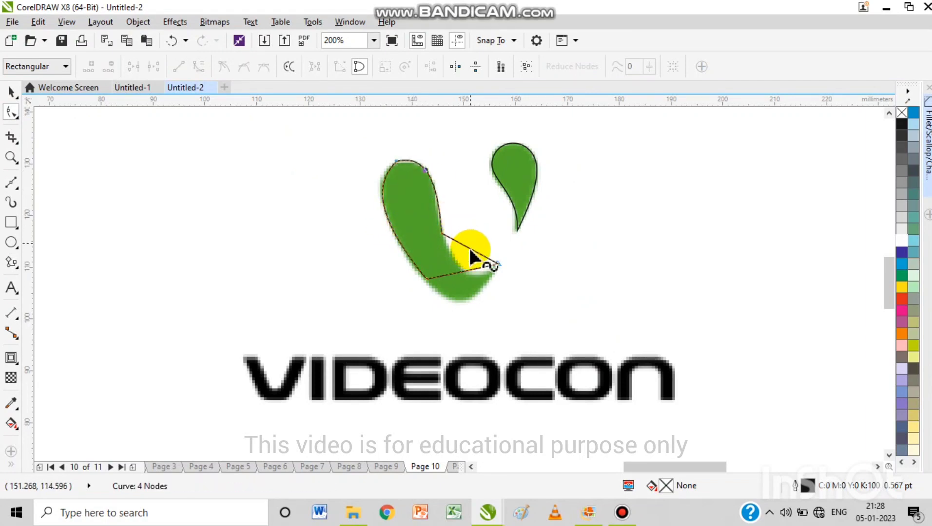
{"action": "mouse_move", "coordinate": [464, 268]}
{"action": "left_mouse_down"}
{"action": "mouse_move", "coordinate": [466, 281]}
{"action": "mouse_move", "coordinate": [465, 254]}
{"action": "mouse_move", "coordinate": [463, 272]}
{"action": "left_mouse_up"}
Step: Fine-tune the curve handles around the rounded upper end of the large stroke outline to fit the reference
{"action": "left_click", "coordinate": [392, 158]}
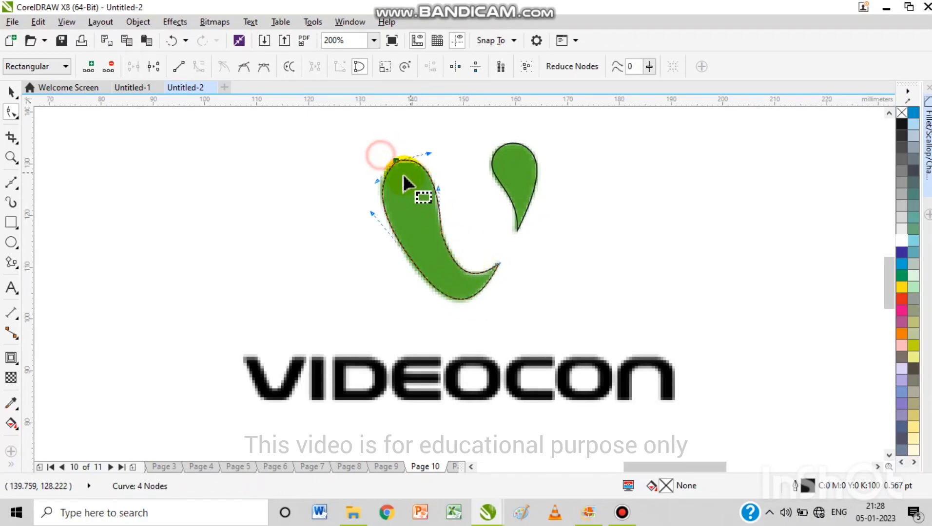
{"action": "left_click_drag", "start_coordinate": [376, 171], "coordinate": [373, 178]}
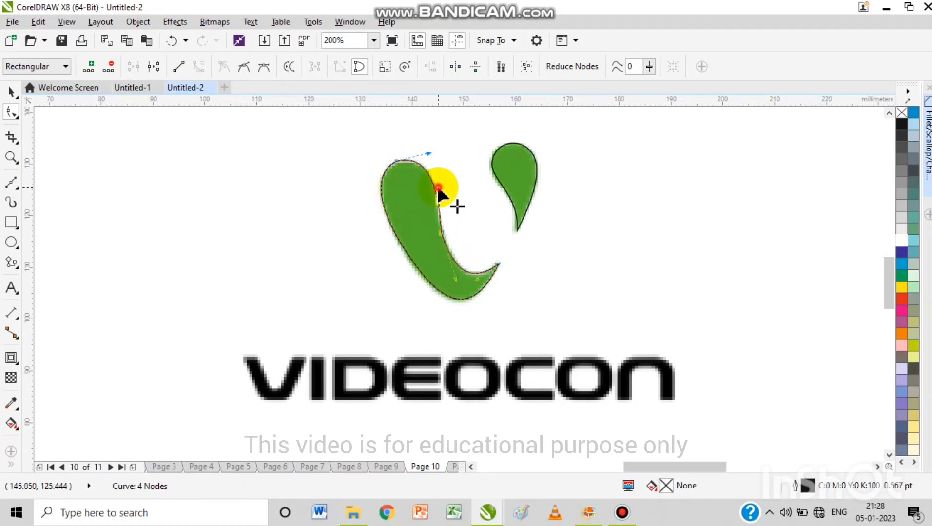
{"action": "left_click_drag", "start_coordinate": [439, 190], "coordinate": [436, 187]}
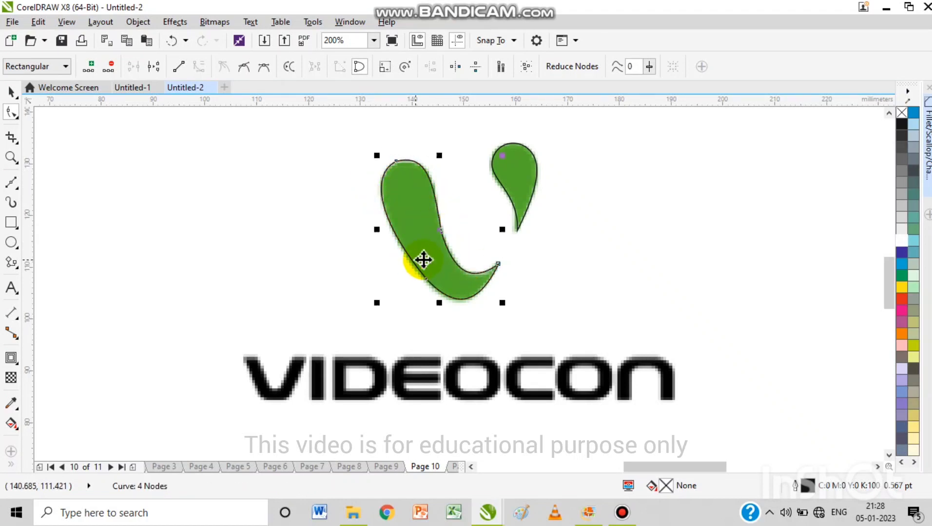
{"action": "key", "text": "space"}
Step: Add the artistic text VIDEOCON in 24 pt Arial just above the start of the reference wordmark
{"action": "left_click", "coordinate": [11, 288]}
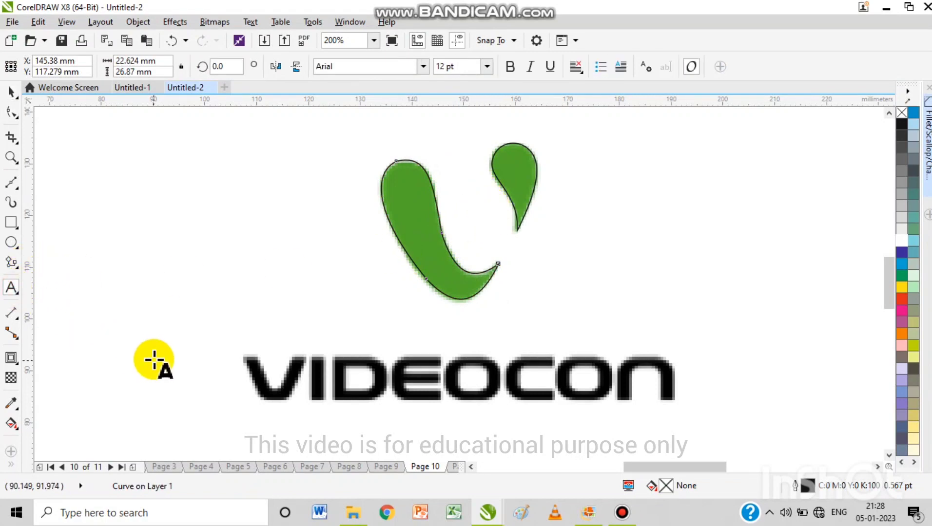
{"action": "left_click", "coordinate": [154, 360]}
{"action": "type", "text": "VIDEOCON"}
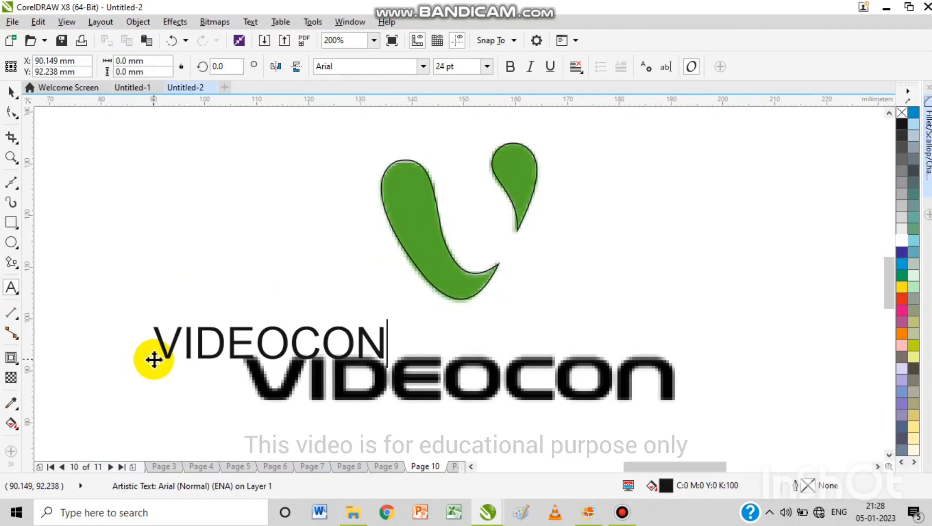
{"action": "left_click", "coordinate": [11, 91]}
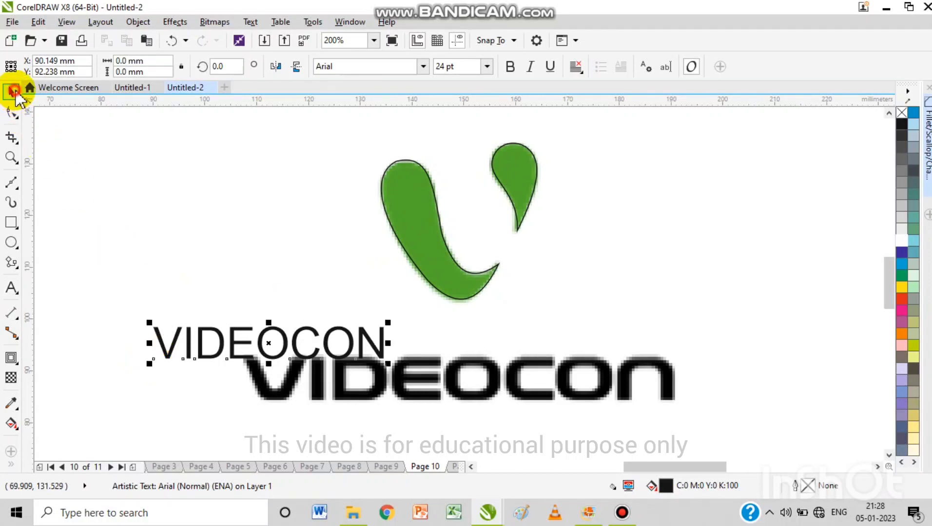
Step: Make the VIDEOCON text bold, move it onto the start of the reference wordmark and enlarge it to about 33.5 pt
{"action": "left_click", "coordinate": [510, 67]}
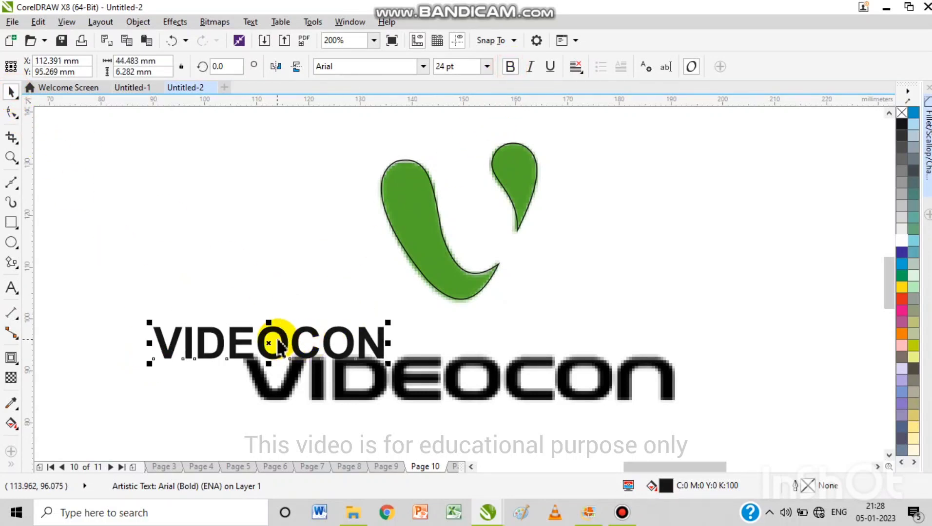
{"action": "left_click_drag", "start_coordinate": [302, 339], "coordinate": [383, 379]}
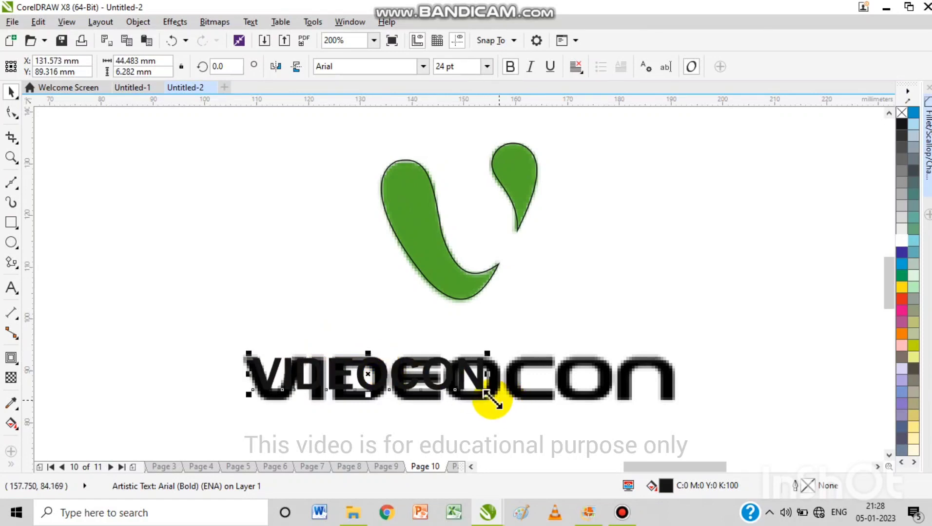
{"action": "left_click_drag", "start_coordinate": [486, 391], "coordinate": [577, 409]}
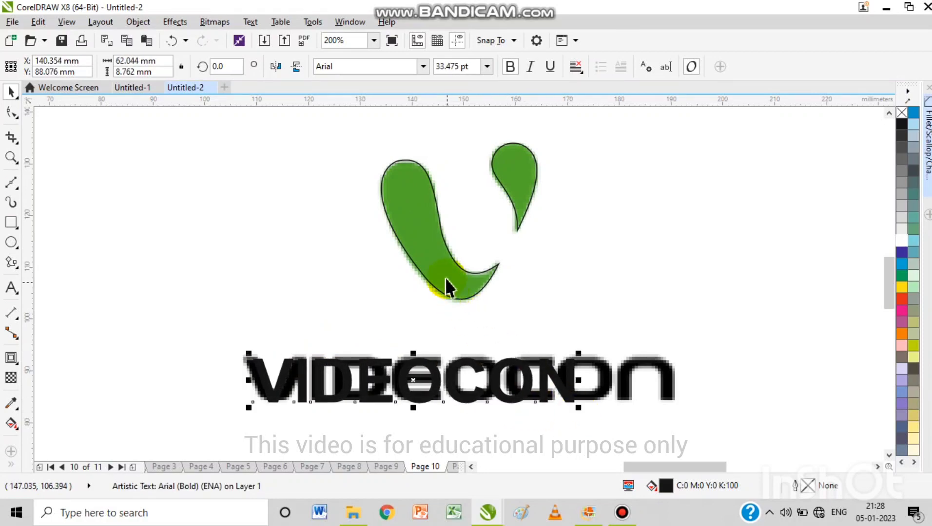
Step: Move the VIDEOCON text and the two traced symbol outlines clear of the reference image, to its right
{"action": "left_click", "coordinate": [447, 288]}
{"action": "scroll", "coordinate": [448, 277], "scroll_direction": "down", "scroll_amount": 1}
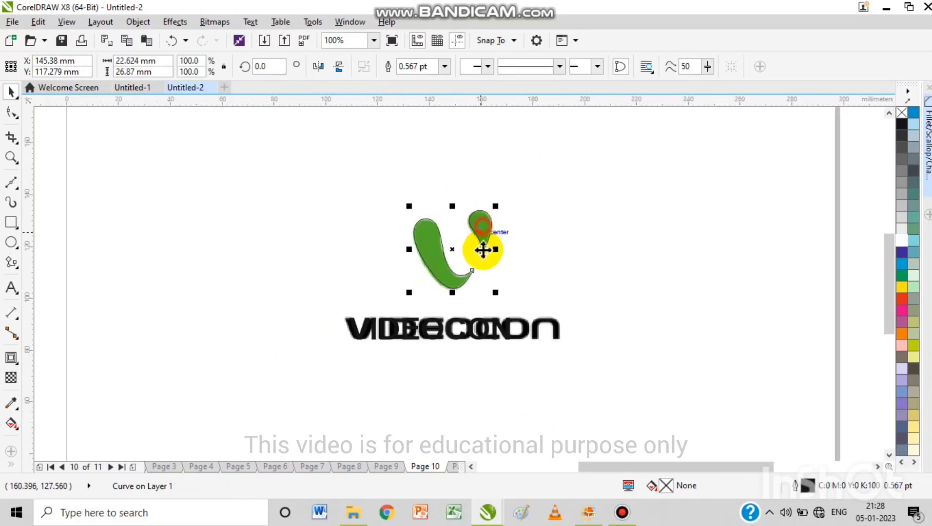
{"action": "left_click", "coordinate": [482, 248], "text": "shift"}
{"action": "left_click_drag", "start_coordinate": [459, 336], "coordinate": [686, 329]}
{"action": "left_click_drag", "start_coordinate": [622, 166], "coordinate": [733, 297]}
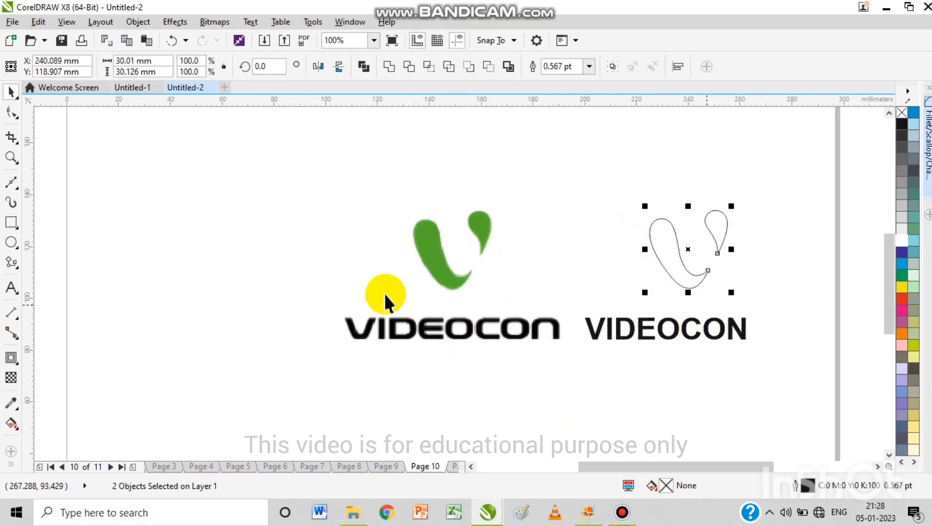
Step: Fill both traced symbol shapes with the green sampled from the Videocon reference and remove their outlines
{"action": "left_click", "coordinate": [11, 403]}
{"action": "left_click", "coordinate": [424, 244]}
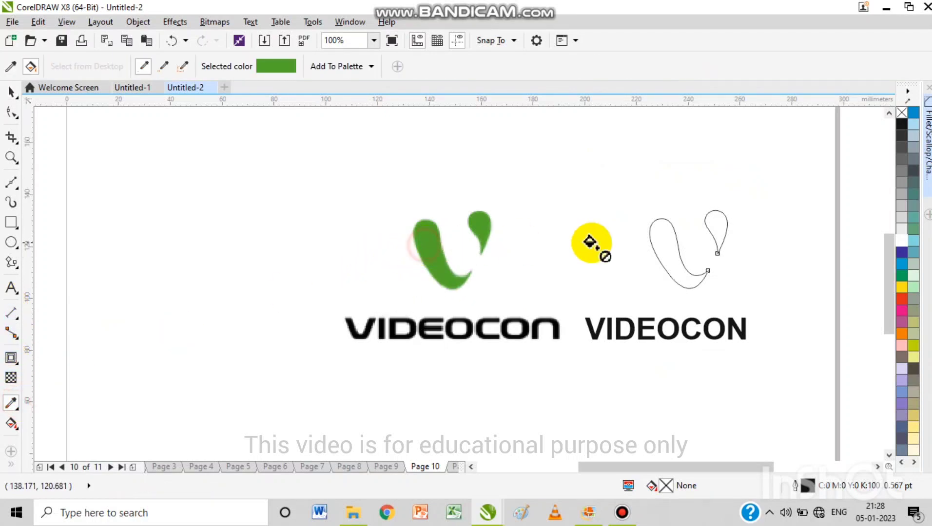
{"action": "left_click", "coordinate": [656, 240]}
{"action": "key", "text": "space"}
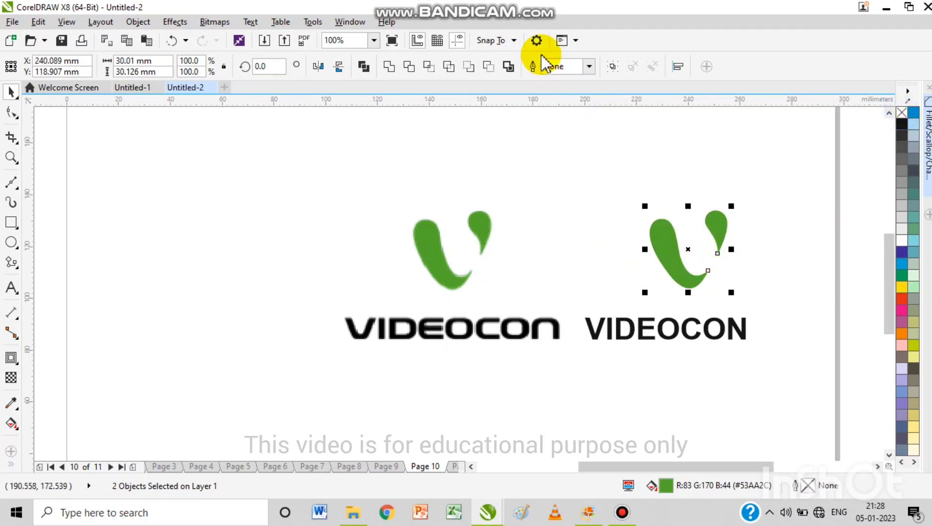
Step: Group the two green shapes and align the symbol and the VIDEOCON text on a common vertical centre line
{"action": "left_click", "coordinate": [613, 66]}
{"action": "left_click", "coordinate": [677, 336]}
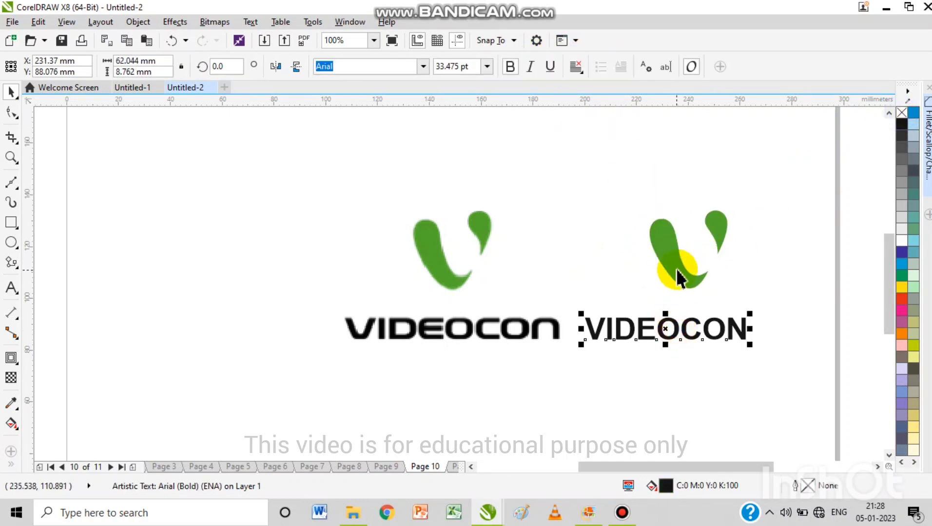
{"action": "left_click", "coordinate": [676, 269], "text": "shift"}
{"action": "key", "text": "c"}
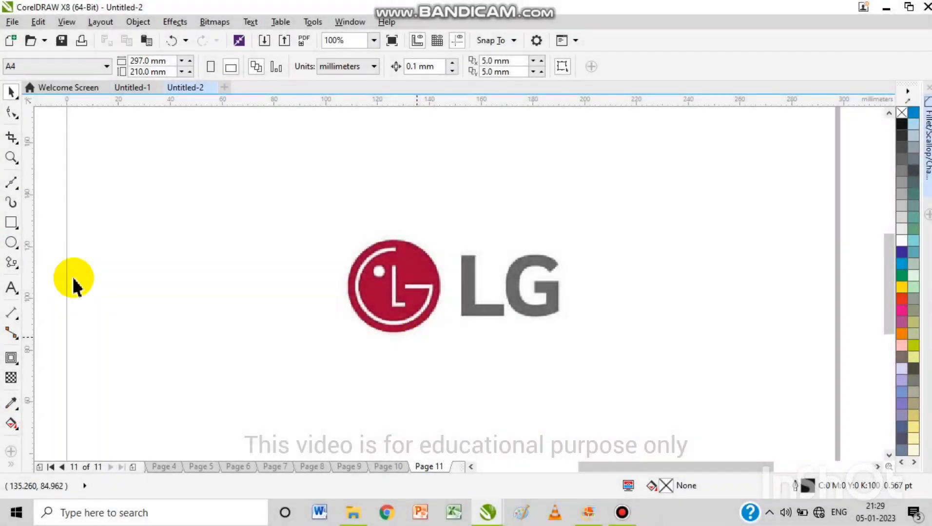
Step: On the LG page, draw an L-shaped two-segment line about 4.1 by 14.6 mm along the symbol's white L
{"action": "left_click", "coordinate": [11, 242]}
{"action": "scroll", "coordinate": [381, 287], "scroll_direction": "up", "scroll_amount": 1}
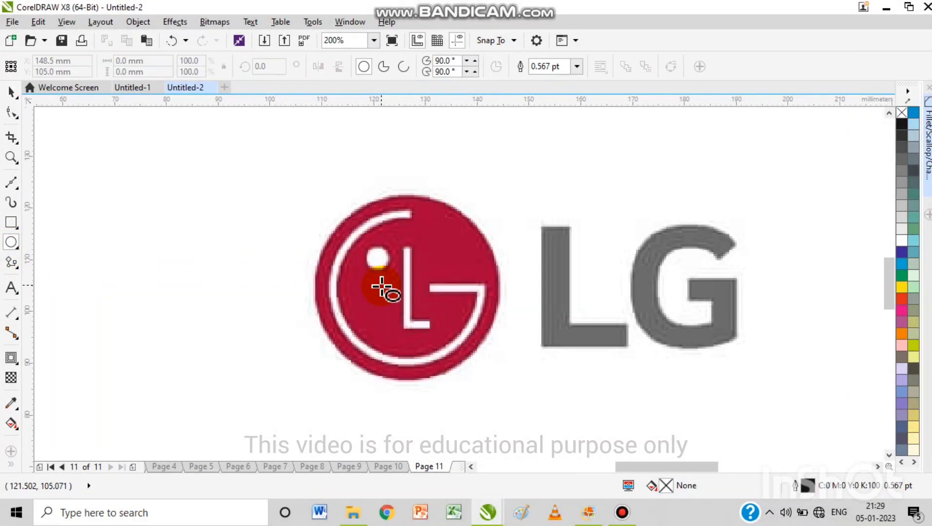
{"action": "left_click", "coordinate": [10, 222]}
{"action": "left_click", "coordinate": [10, 187]}
{"action": "left_click", "coordinate": [61, 195]}
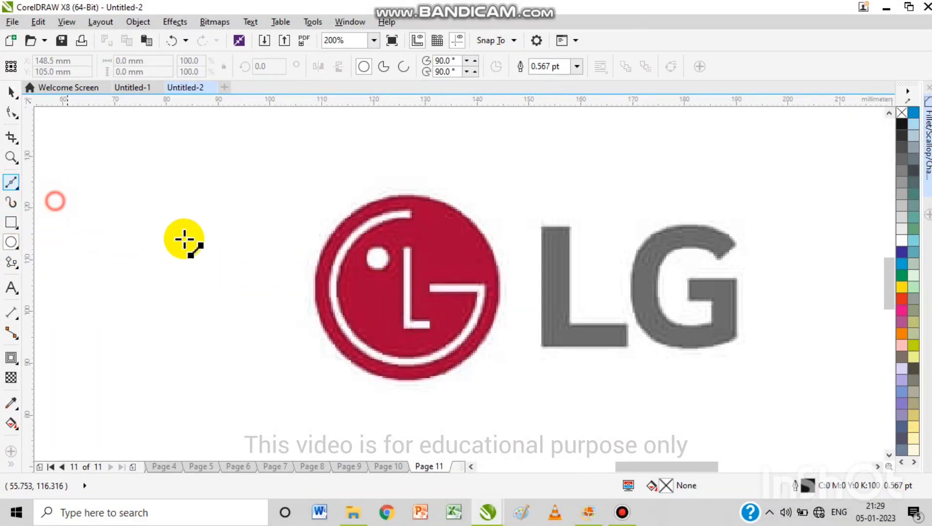
{"action": "scroll", "coordinate": [404, 291], "scroll_direction": "up", "scroll_amount": 1}
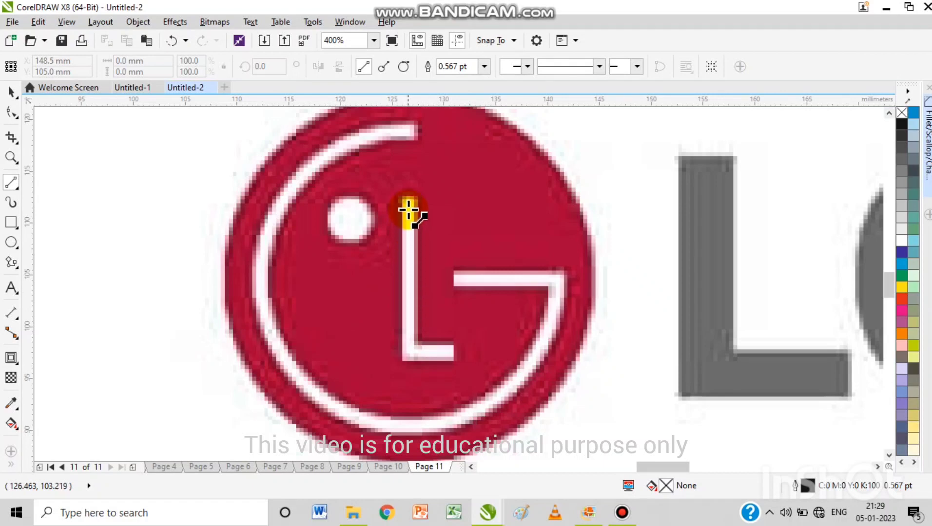
{"action": "left_click_drag", "start_coordinate": [408, 200], "coordinate": [453, 352]}
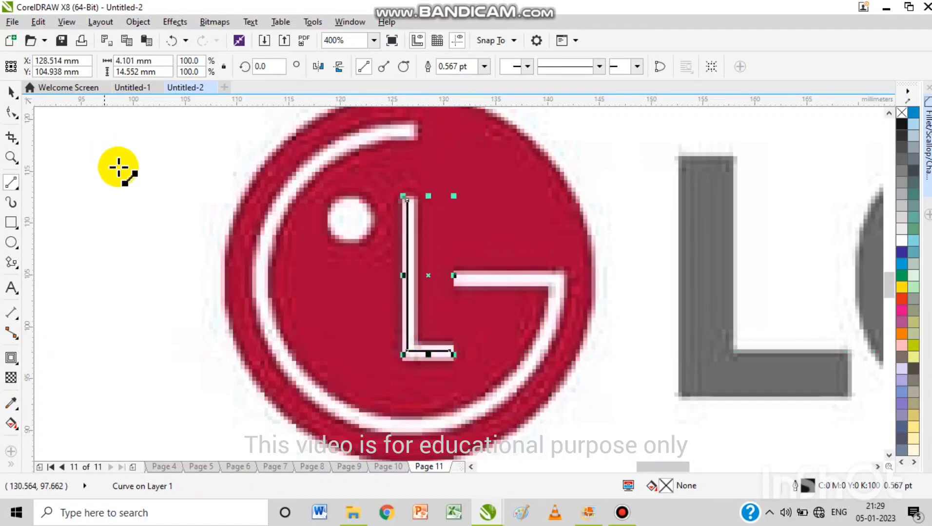
Step: Draw a circle about 4.8 mm across over the white dot and one about 28.2 mm across along the white ring
{"action": "left_click", "coordinate": [12, 242]}
{"action": "left_click_drag", "start_coordinate": [325, 194], "coordinate": [359, 242]}
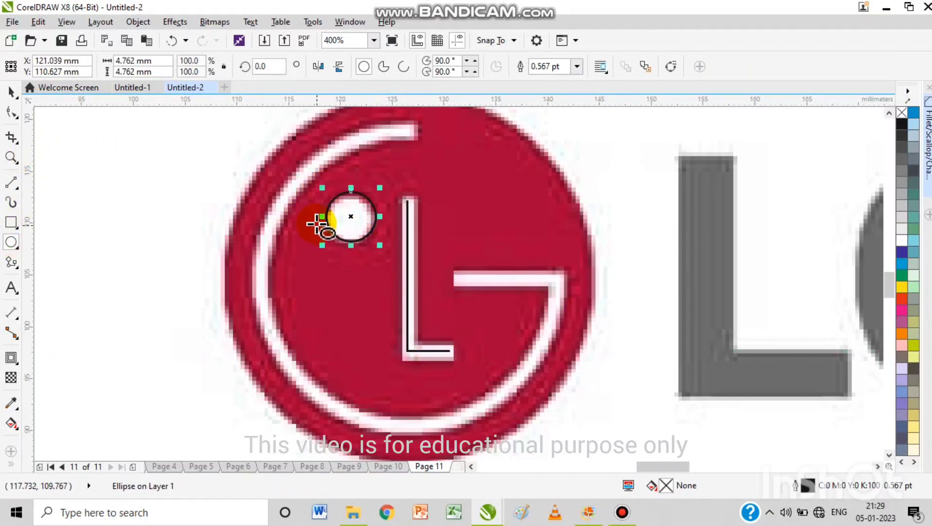
{"action": "left_click", "coordinate": [12, 242]}
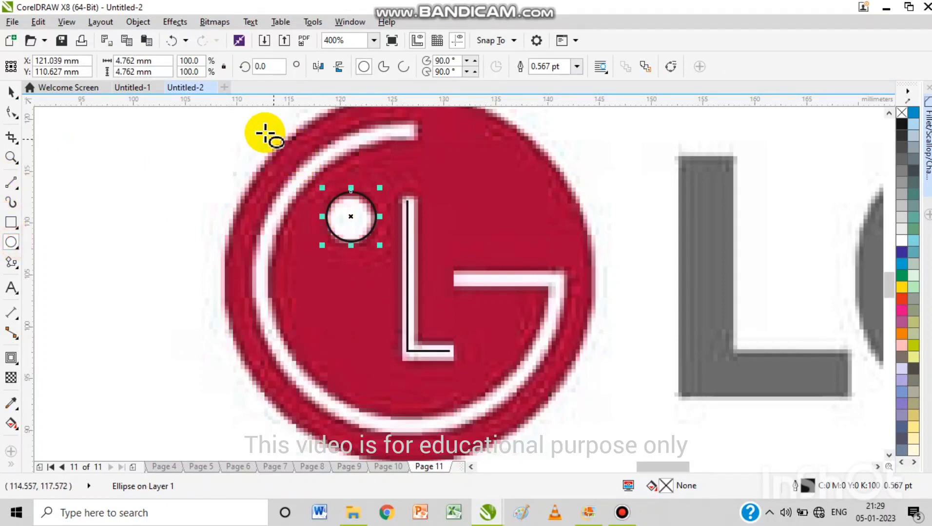
{"action": "left_click_drag", "start_coordinate": [264, 133], "coordinate": [478, 426]}
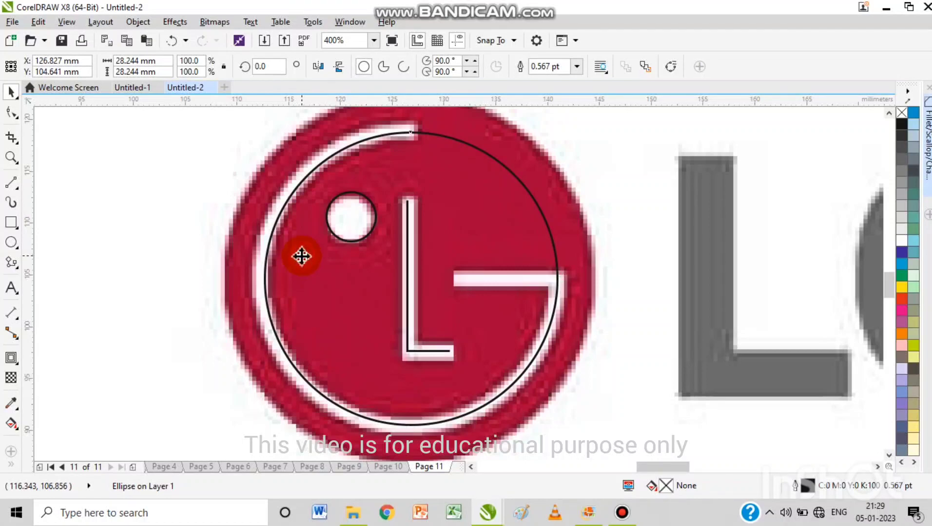
{"action": "left_click_drag", "start_coordinate": [302, 256], "coordinate": [298, 256]}
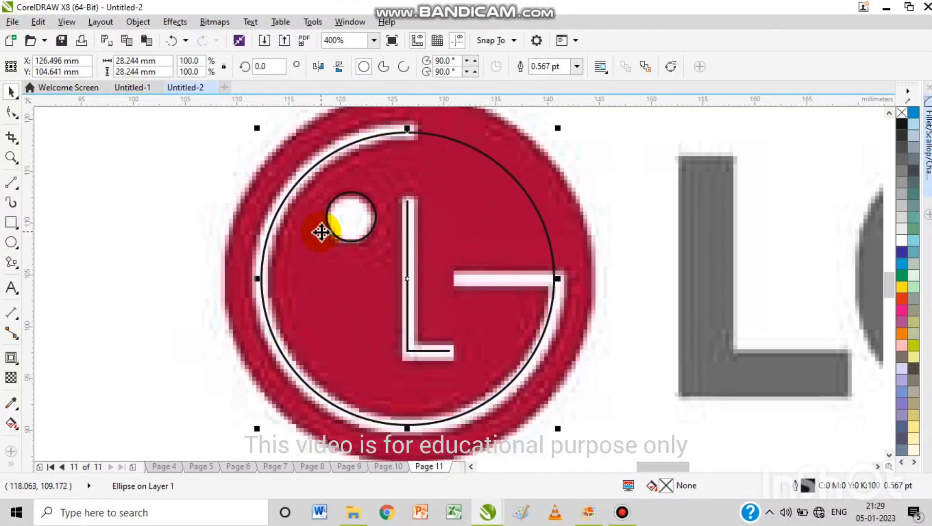
Step: Turn the ring circle into an open arc running from about 87.7 to 357.8 degrees, matching the symbol's G
{"action": "left_click", "coordinate": [401, 67]}
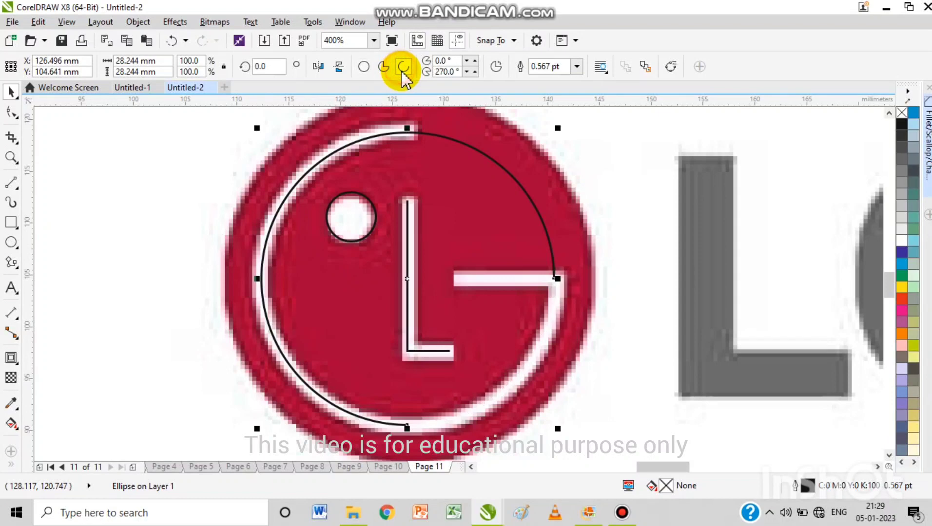
{"action": "left_click", "coordinate": [11, 116]}
{"action": "left_click_drag", "start_coordinate": [553, 279], "coordinate": [418, 184]}
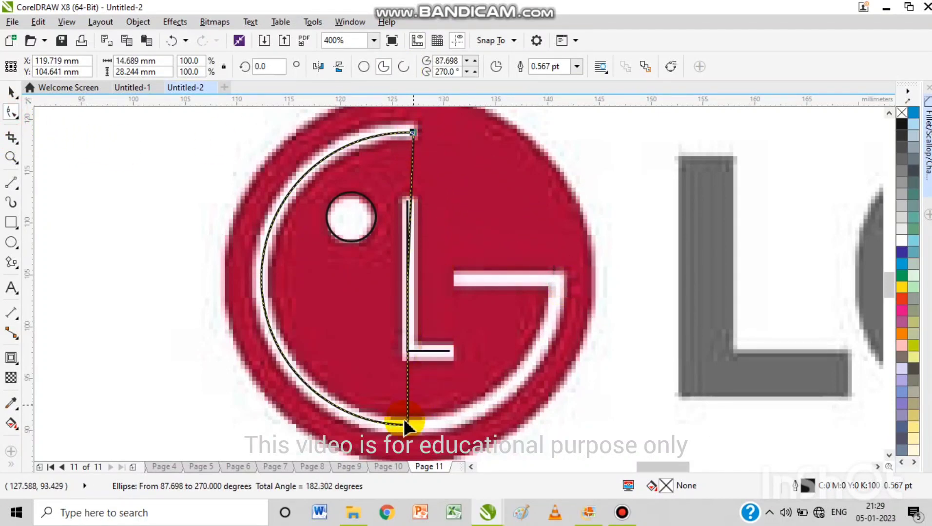
{"action": "left_click_drag", "start_coordinate": [408, 423], "coordinate": [551, 312]}
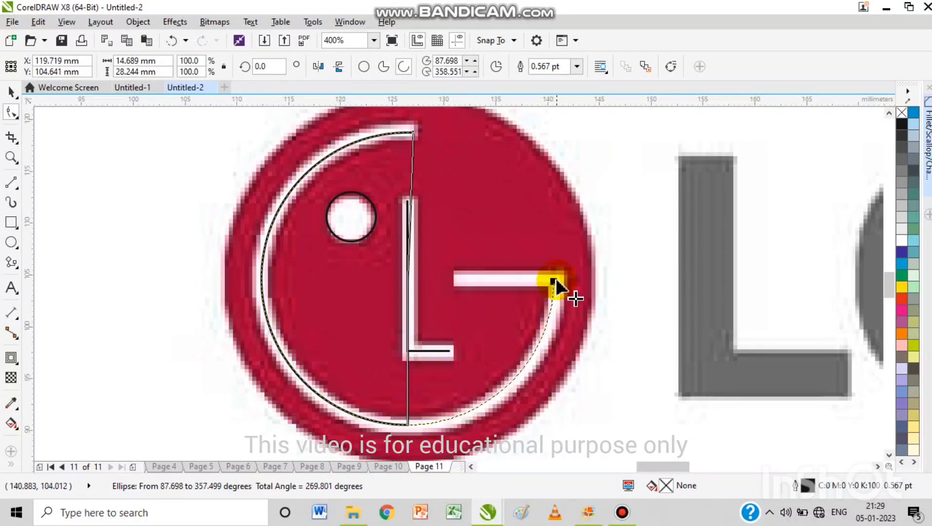
{"action": "left_click_drag", "start_coordinate": [554, 280], "coordinate": [555, 284]}
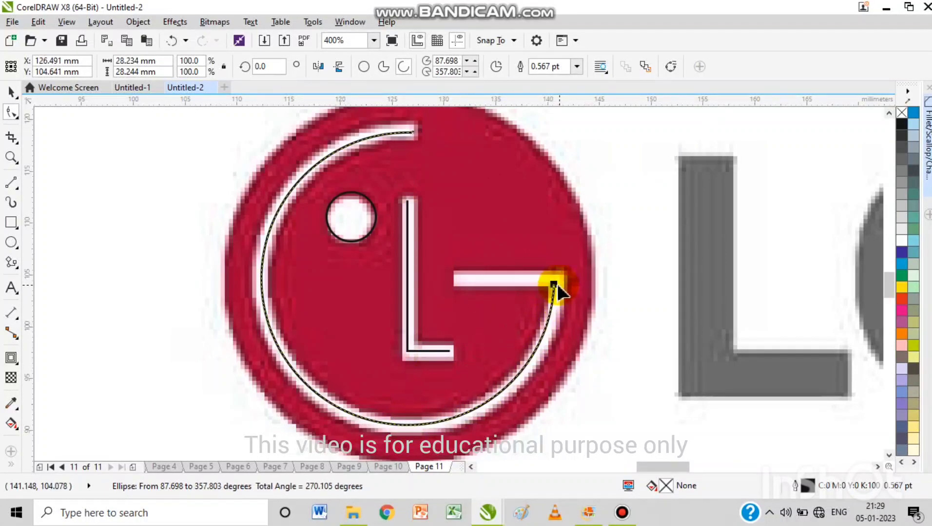
Step: Draw a horizontal line about 9.4 mm long from the arc's lower end inward as the bar of the G
{"action": "left_click", "coordinate": [13, 184]}
{"action": "left_click_drag", "start_coordinate": [553, 283], "coordinate": [451, 285]}
{"action": "key", "text": "space"}
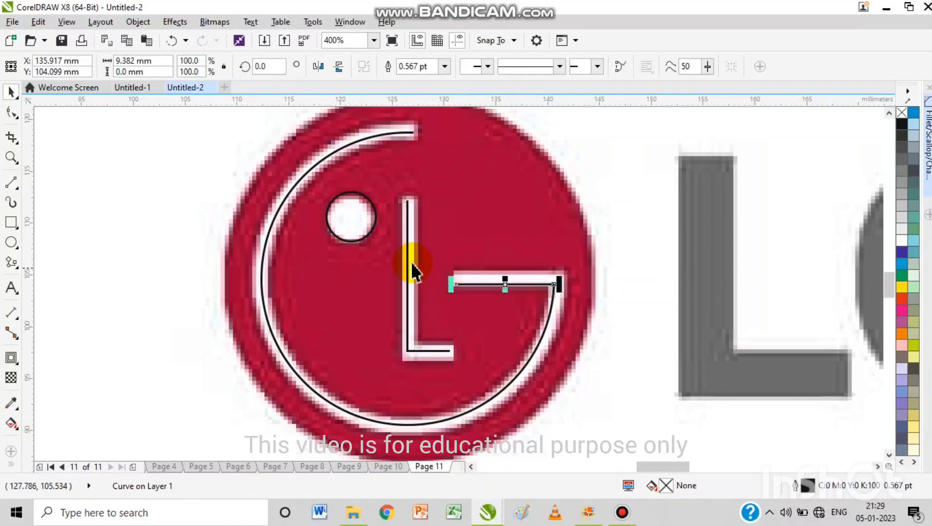
Step: Thicken the outlines of the L, the G bar and the arc to match the reference strokes and colour them white
{"action": "left_click", "coordinate": [408, 258], "text": "shift"}
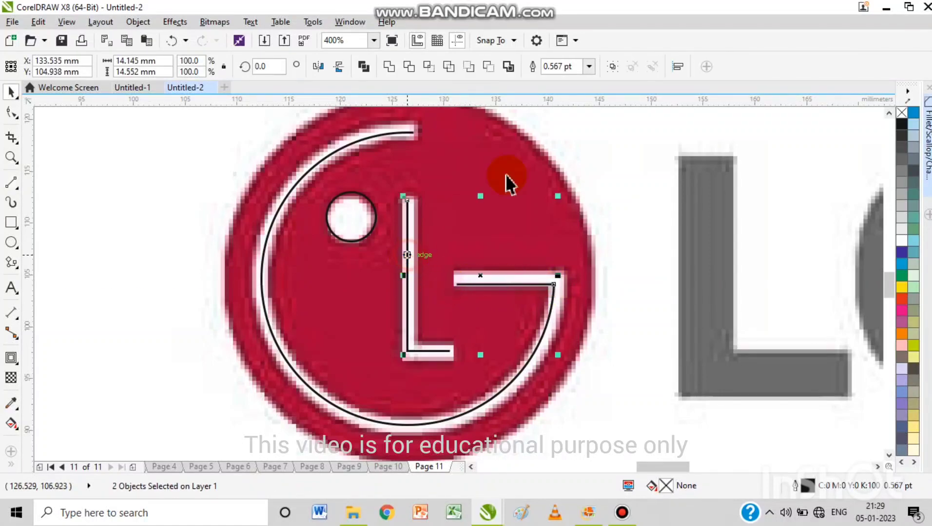
{"action": "left_click", "coordinate": [392, 132], "text": "shift"}
{"action": "left_click", "coordinate": [569, 68]}
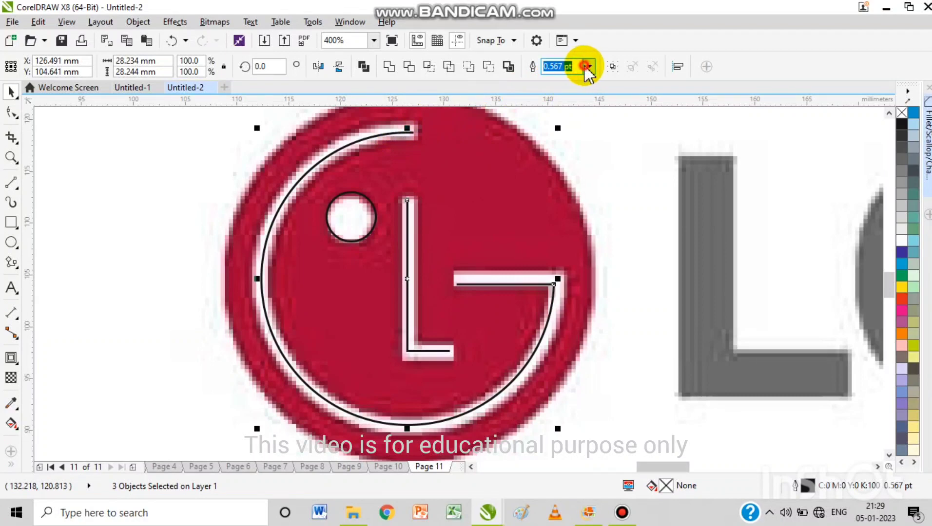
{"action": "left_click", "coordinate": [589, 67]}
{"action": "left_click", "coordinate": [568, 147]}
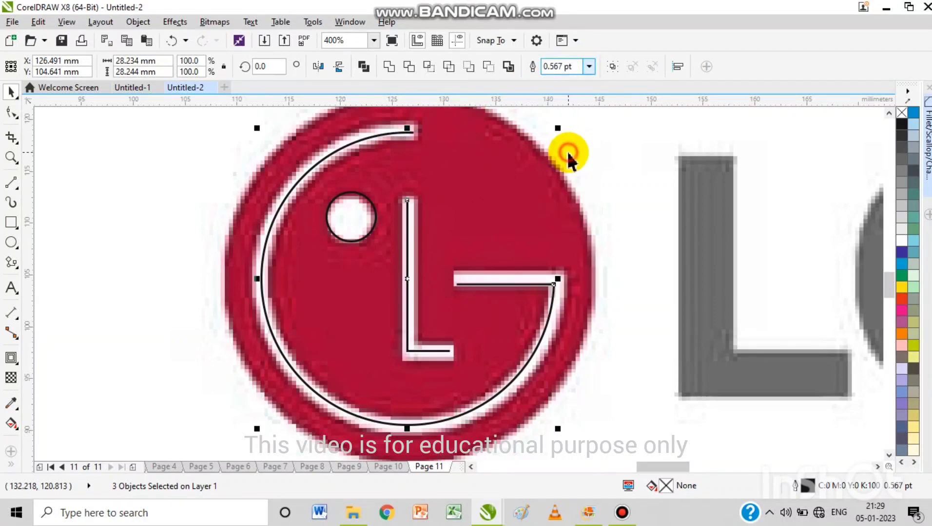
{"action": "right_click", "coordinate": [901, 239]}
Step: Fill the small dot circle with white and remove its outline
{"action": "left_click", "coordinate": [343, 228]}
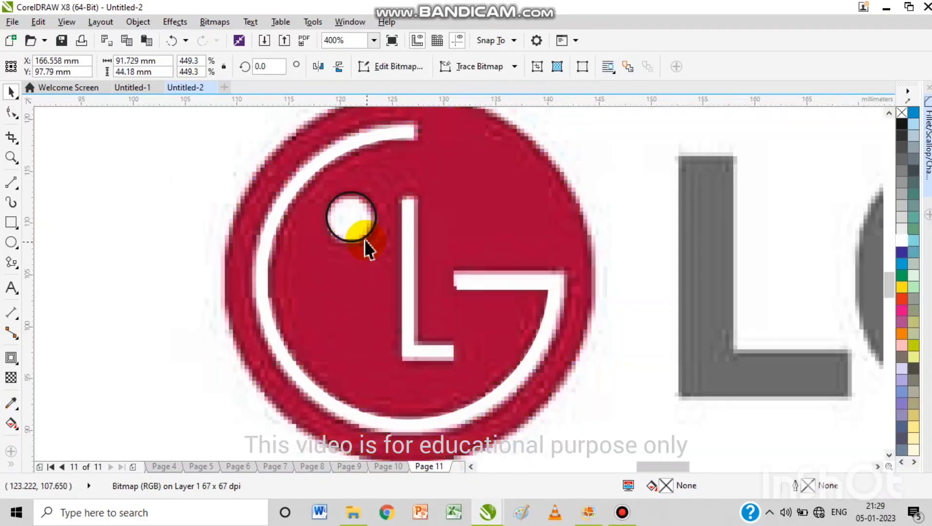
{"action": "key", "text": "ctrl+z"}
{"action": "left_click_drag", "start_coordinate": [100, 157], "coordinate": [390, 290]}
{"action": "left_click", "coordinate": [902, 240]}
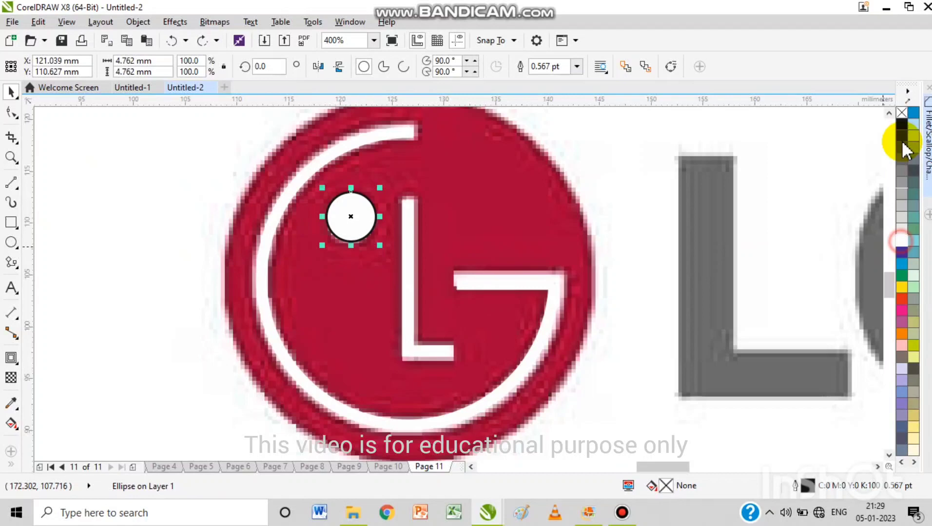
{"action": "right_click", "coordinate": [902, 112]}
Step: Draw a circle about 35.7 mm across for the red disc and centre it on the arc horizontally and vertically
{"action": "left_click", "coordinate": [11, 242]}
{"action": "scroll", "coordinate": [354, 202], "scroll_direction": "down", "scroll_amount": 2}
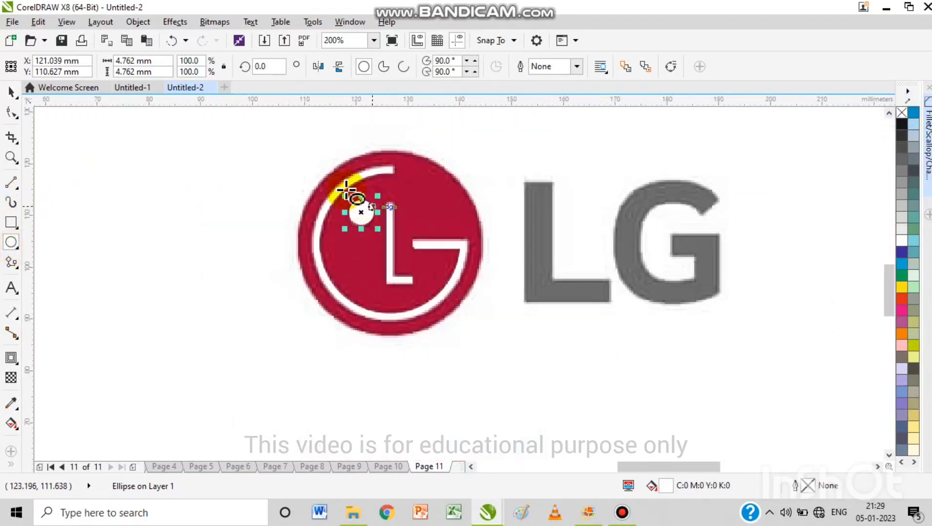
{"action": "left_click_drag", "start_coordinate": [288, 140], "coordinate": [475, 328]}
{"action": "key", "text": "space"}
{"action": "scroll", "coordinate": [402, 194], "scroll_direction": "up", "scroll_amount": 2}
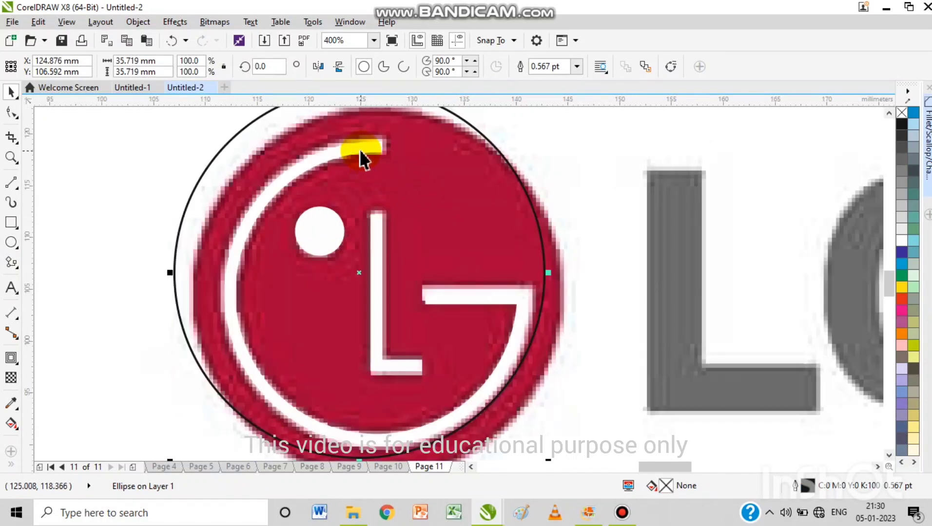
{"action": "left_click", "coordinate": [361, 158], "text": "shift"}
{"action": "key", "text": "c"}
{"action": "key", "text": "e"}
{"action": "scroll", "coordinate": [363, 151], "scroll_direction": "down", "scroll_amount": 2}
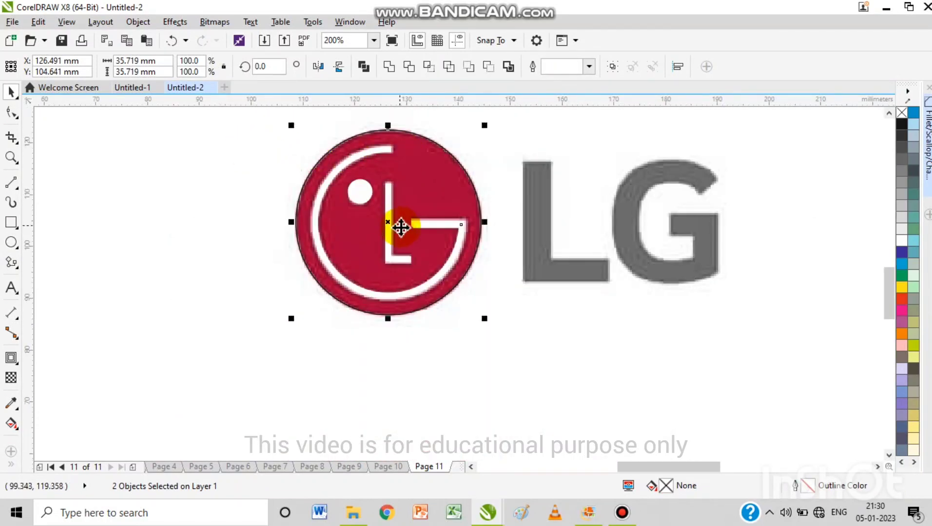
Step: Add the text LG in bold Arial over the grey reference letters and enlarge it to about 84.6 pt
{"action": "scroll", "coordinate": [307, 228], "scroll_direction": "down", "scroll_amount": 2}
{"action": "left_click", "coordinate": [12, 288]}
{"action": "scroll", "coordinate": [370, 234], "scroll_direction": "up", "scroll_amount": 2}
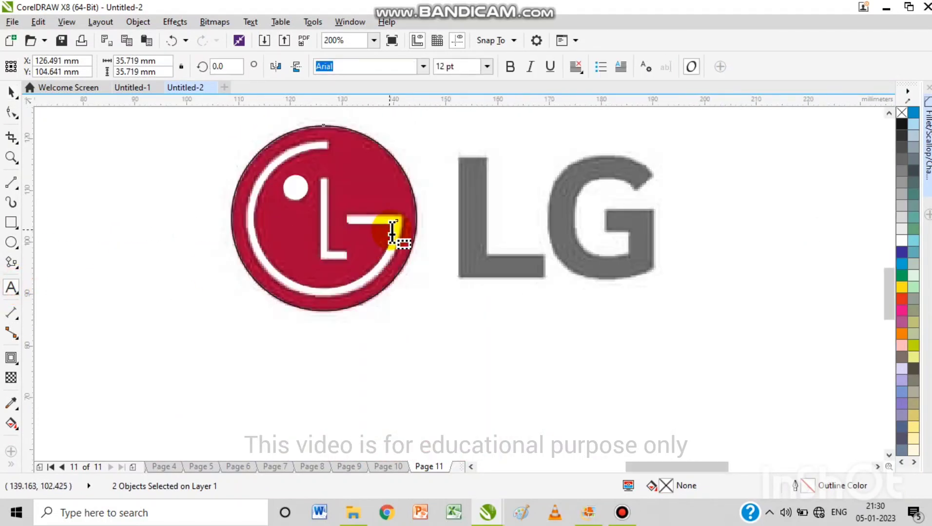
{"action": "left_click", "coordinate": [457, 225]}
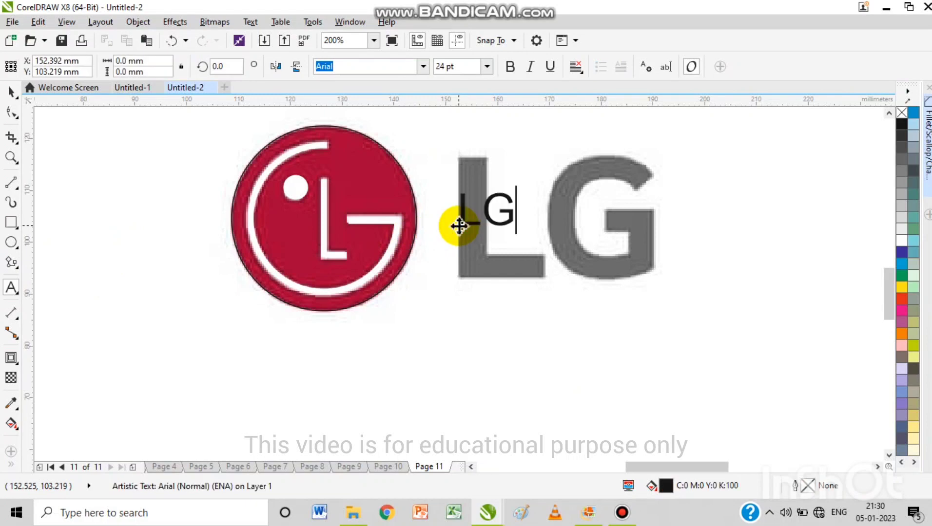
{"action": "key", "text": "ctrl+space"}
{"action": "left_click", "coordinate": [509, 67]}
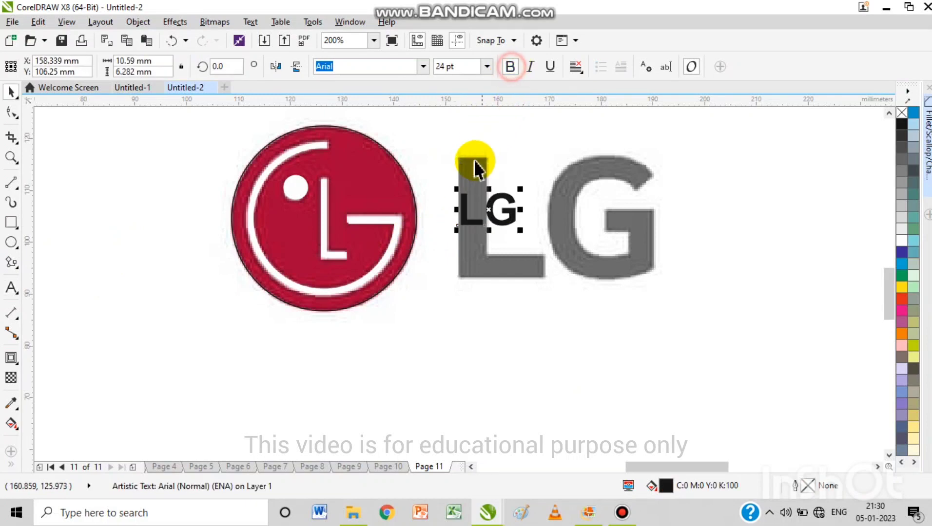
{"action": "left_click_drag", "start_coordinate": [465, 204], "coordinate": [658, 326]}
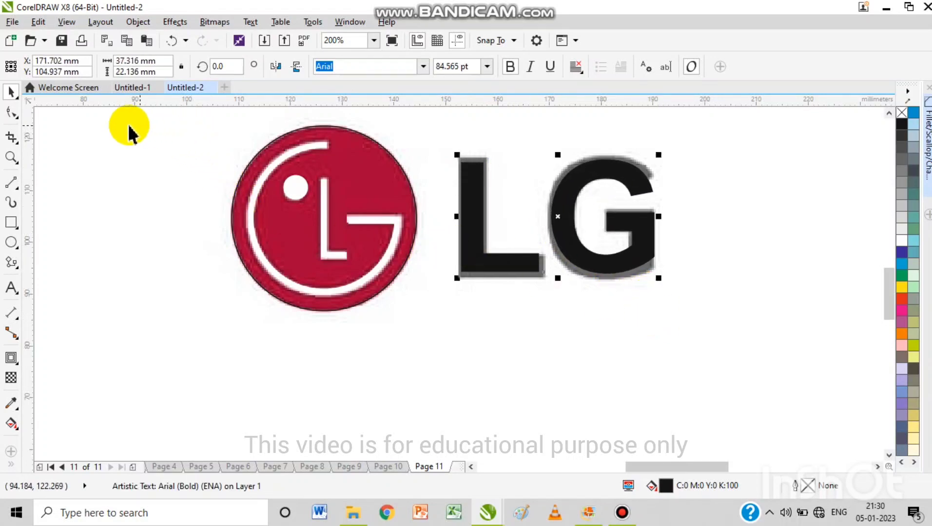
Step: Move the six traced LG logo objects about 45 mm straight down, below the reference image
{"action": "left_click_drag", "start_coordinate": [122, 123], "coordinate": [459, 358]}
{"action": "scroll", "coordinate": [446, 223], "scroll_direction": "down", "scroll_amount": 2}
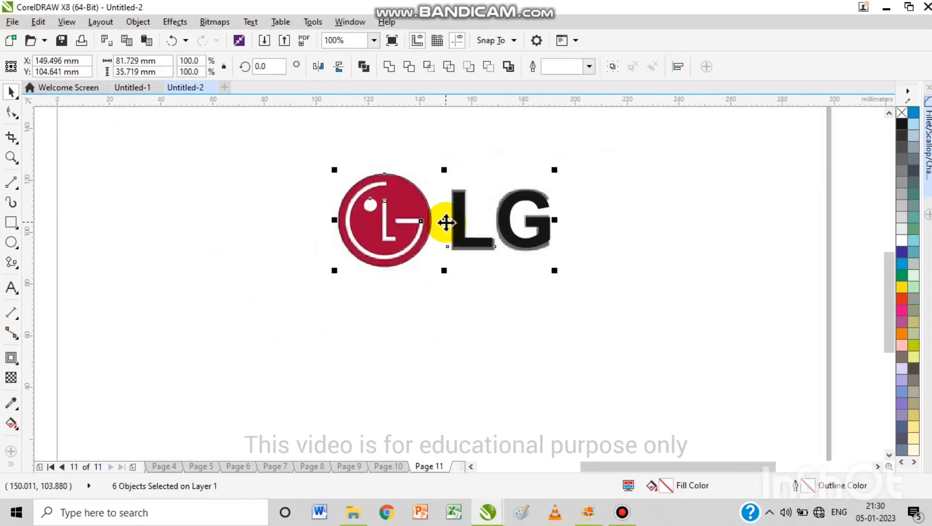
{"action": "left_click_drag", "start_coordinate": [456, 223], "coordinate": [418, 342]}
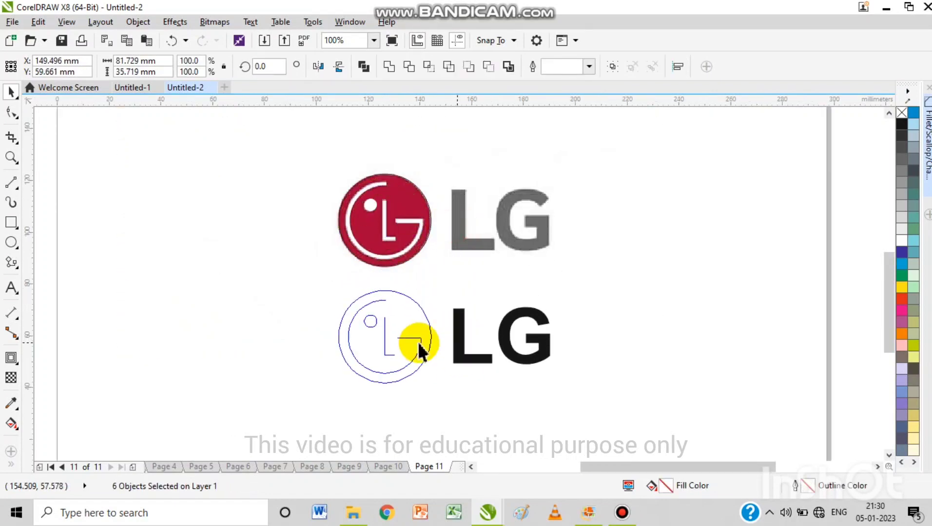
{"action": "left_click", "coordinate": [291, 326]}
Step: Fill the large disc circle with the red #A50136 sampled from the reference logo
{"action": "left_click", "coordinate": [11, 403]}
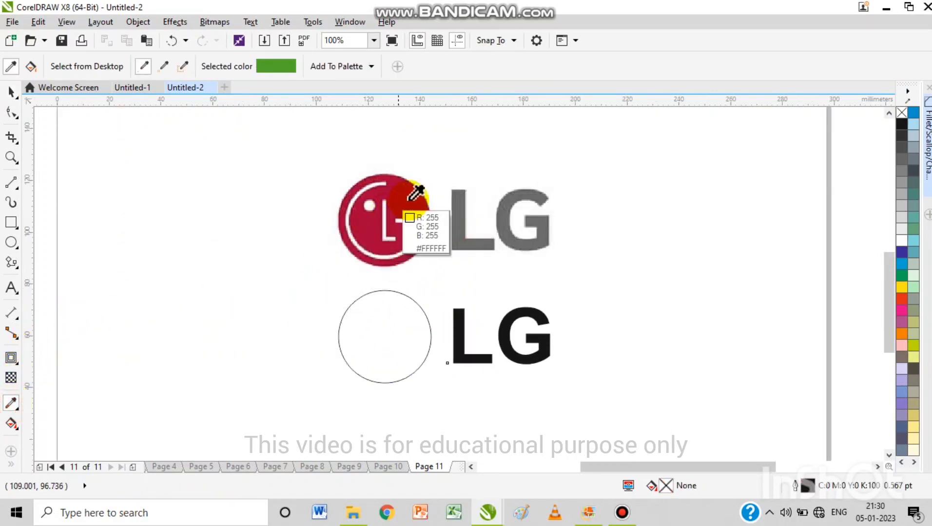
{"action": "left_click", "coordinate": [411, 194]}
{"action": "left_click", "coordinate": [397, 298]}
{"action": "key", "text": "space"}
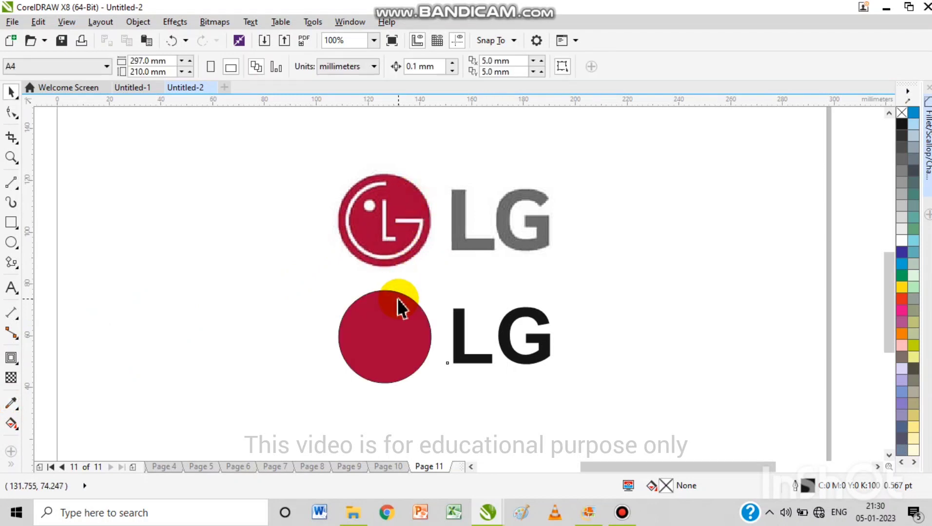
Step: Send the red disc behind the white logo strokes and remove its outline
{"action": "left_click", "coordinate": [398, 299]}
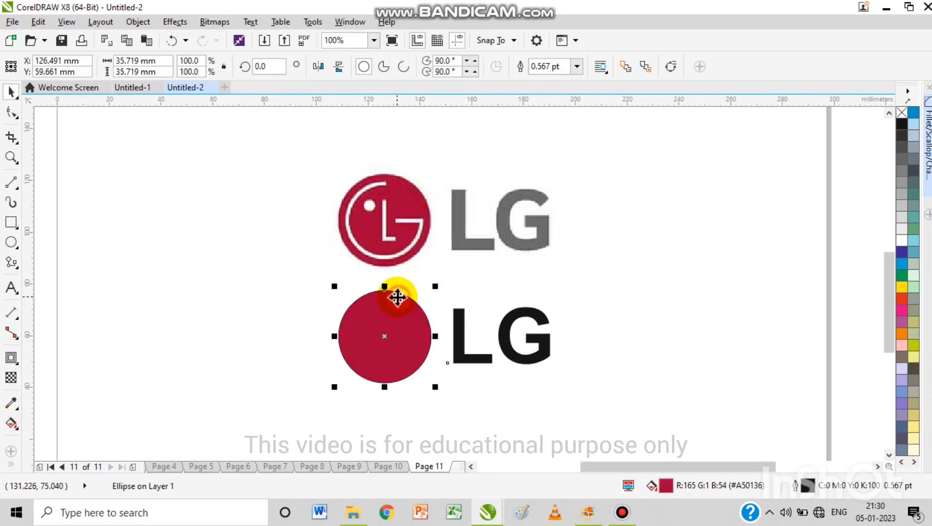
{"action": "key", "text": "shift+Page_Down"}
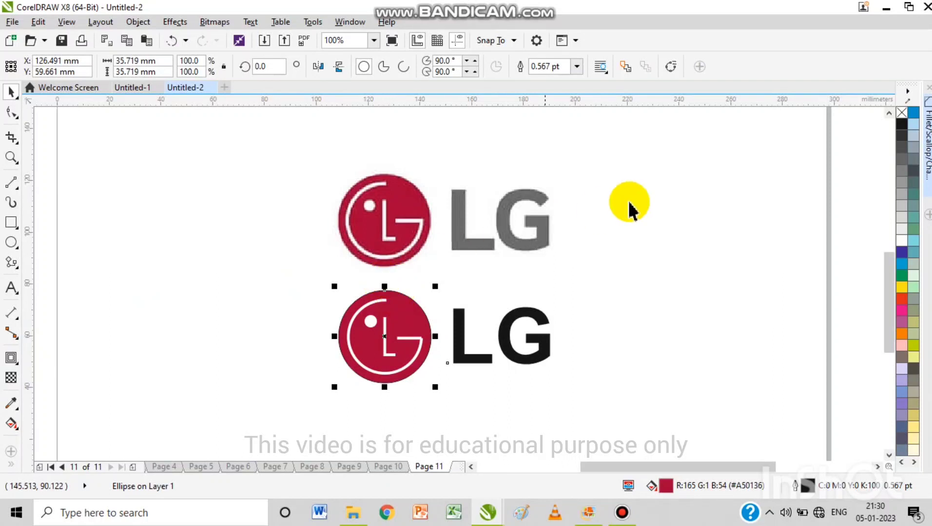
{"action": "right_click", "coordinate": [902, 113]}
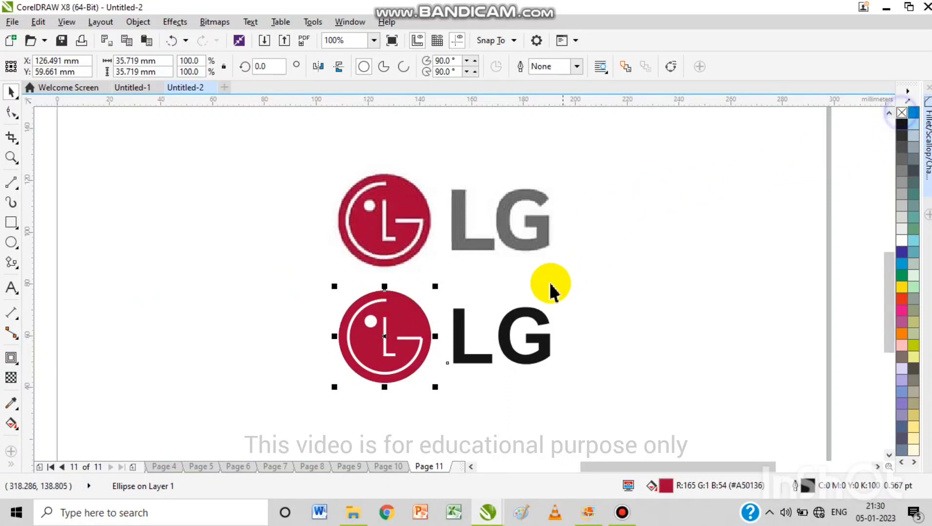
Step: Recolour the LG text to 80% black to match the grey reference lettering
{"action": "left_click", "coordinate": [533, 312]}
{"action": "left_click", "coordinate": [899, 157]}
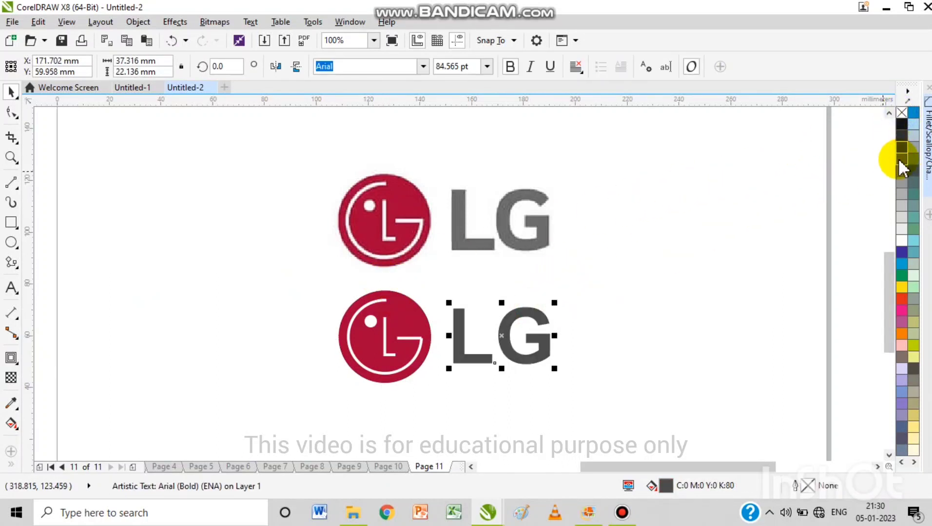
{"action": "left_click", "coordinate": [518, 275]}
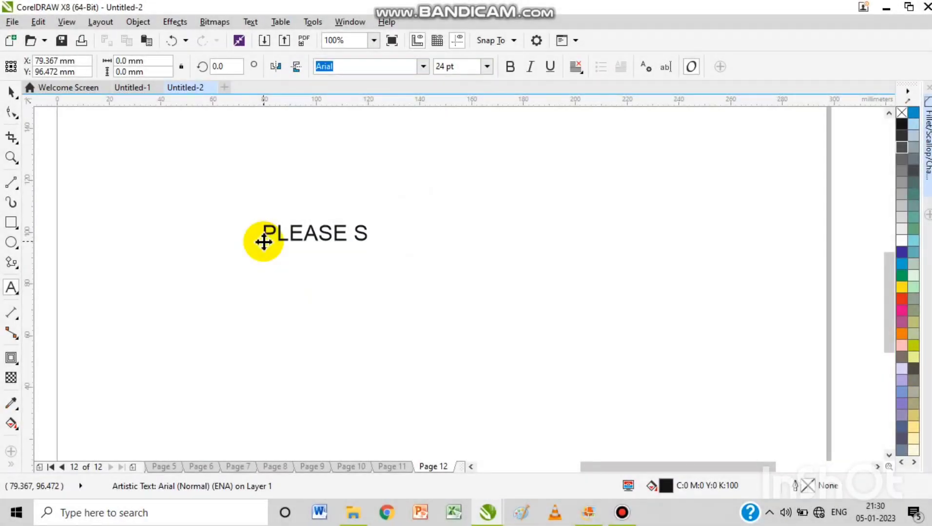
Step: Complete the 24 pt Arial text on page 12 as PLEASE SUBSCRIBE MY CHANNEL FOR MORE UPDATES, with THANK YOU : below it
{"action": "type", "text": "UBSCRIBE M"}
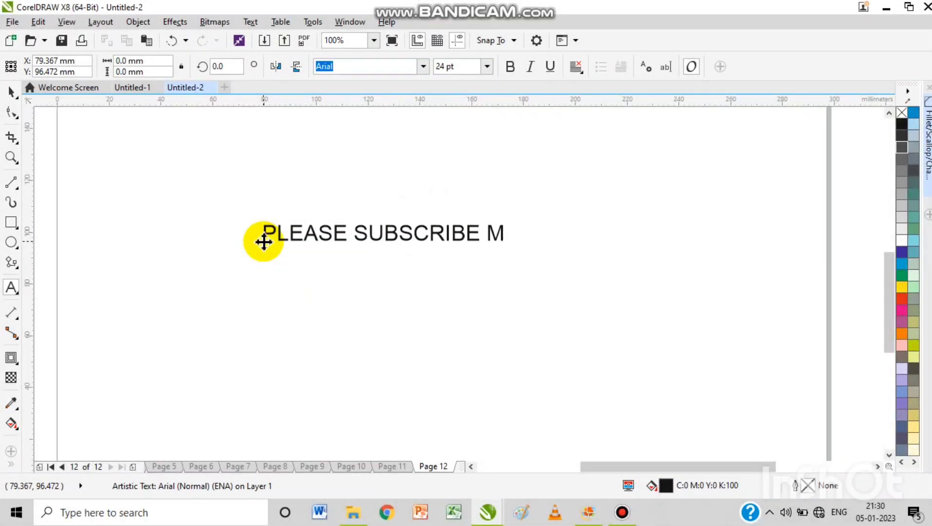
{"action": "type", "text": "Y CHANNEL FOR MORE "}
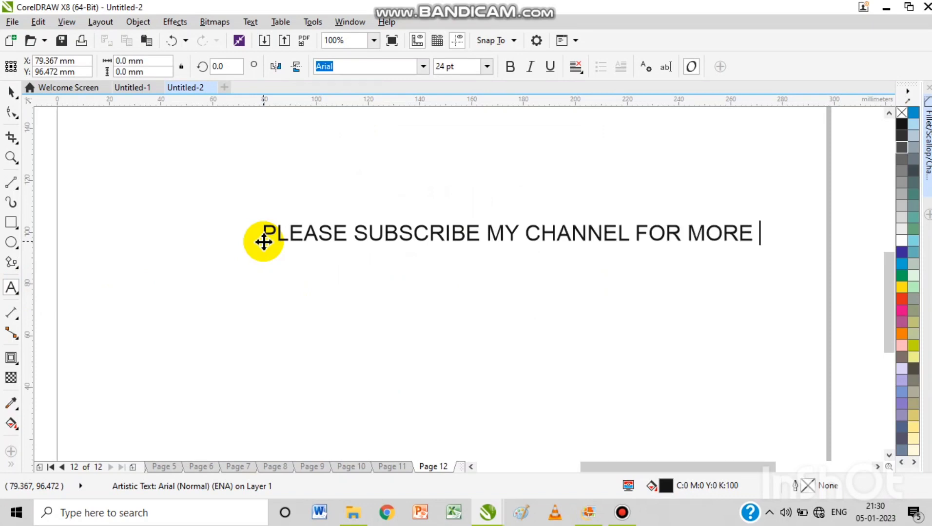
{"action": "type", "text": "UPDATED"}
{"action": "key", "text": "BackSpace"}
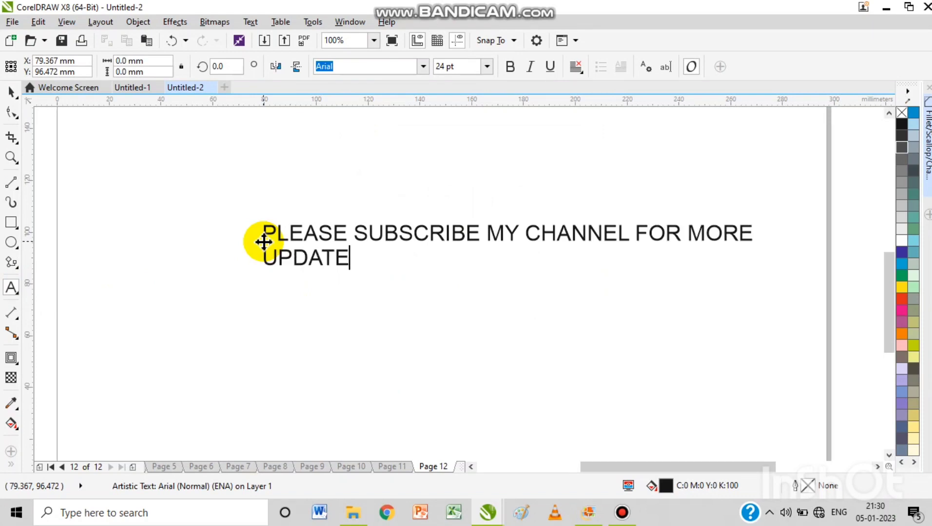
{"action": "type", "text": "THANK YOU :"}
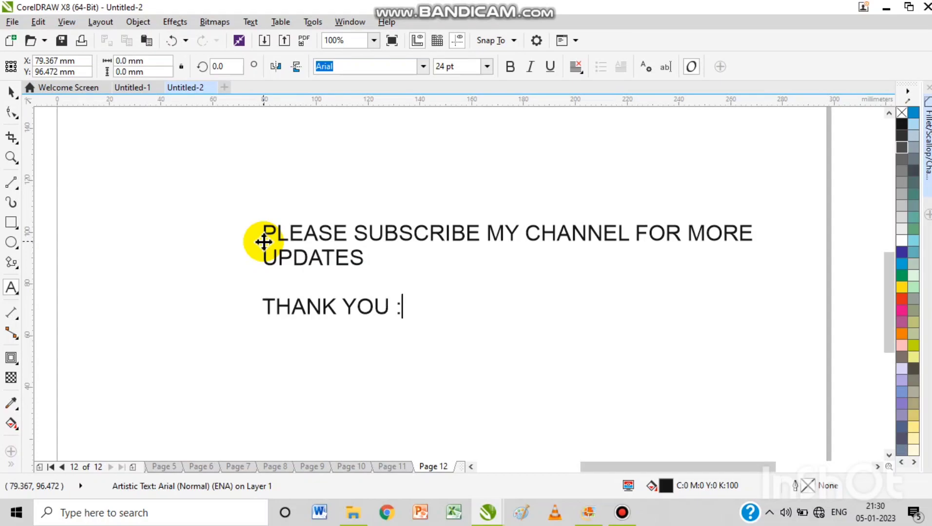